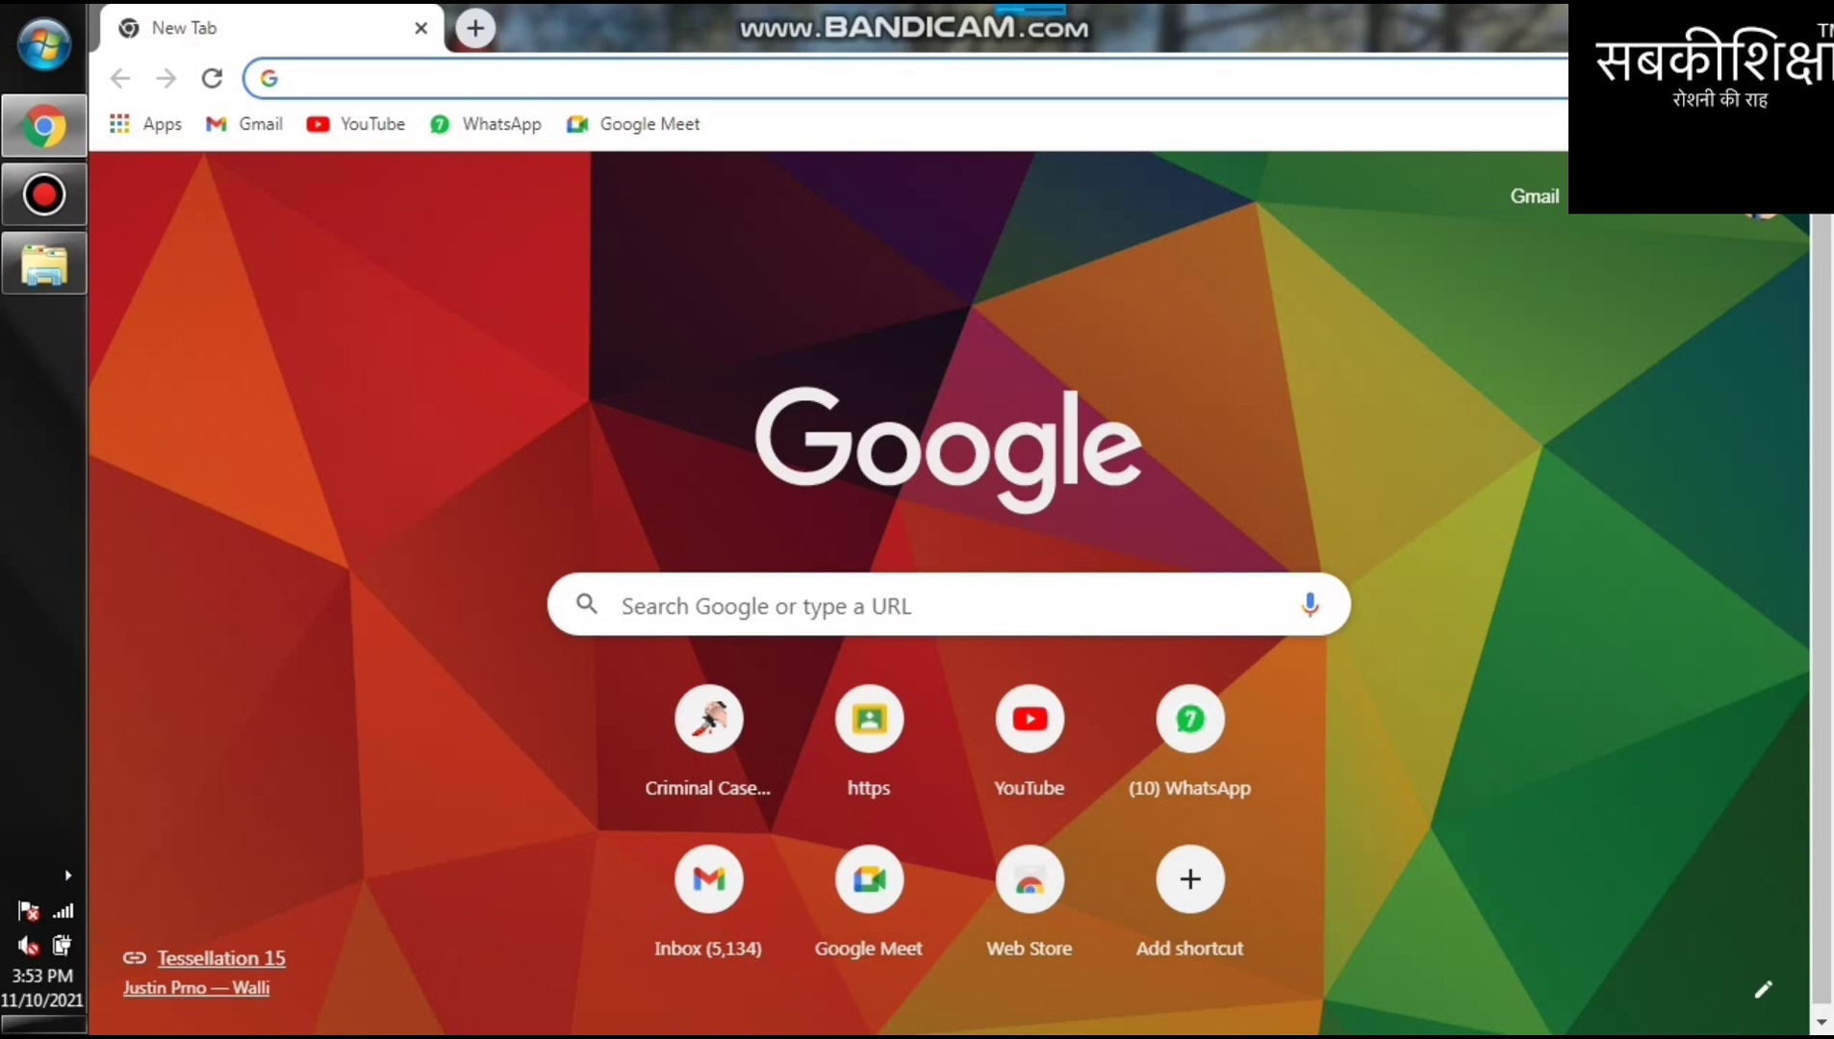
pyautogui.write('ww')
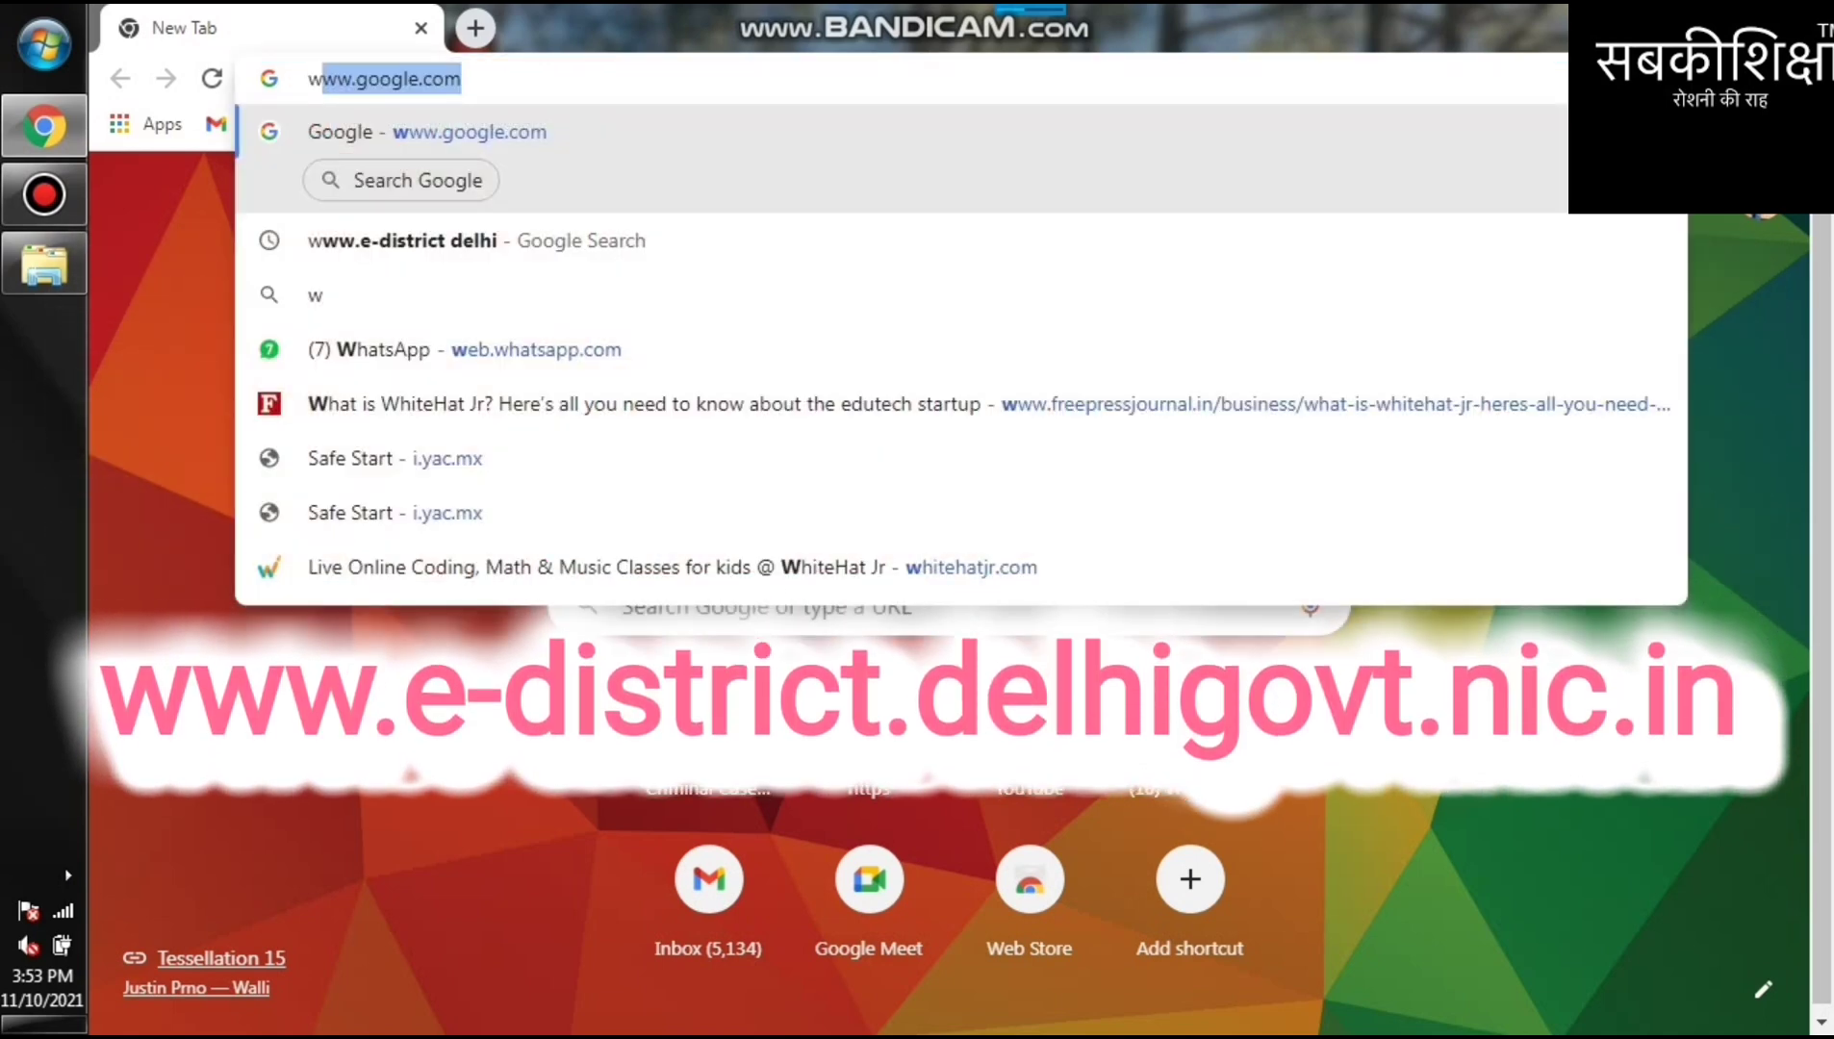
pyautogui.write('w.e')
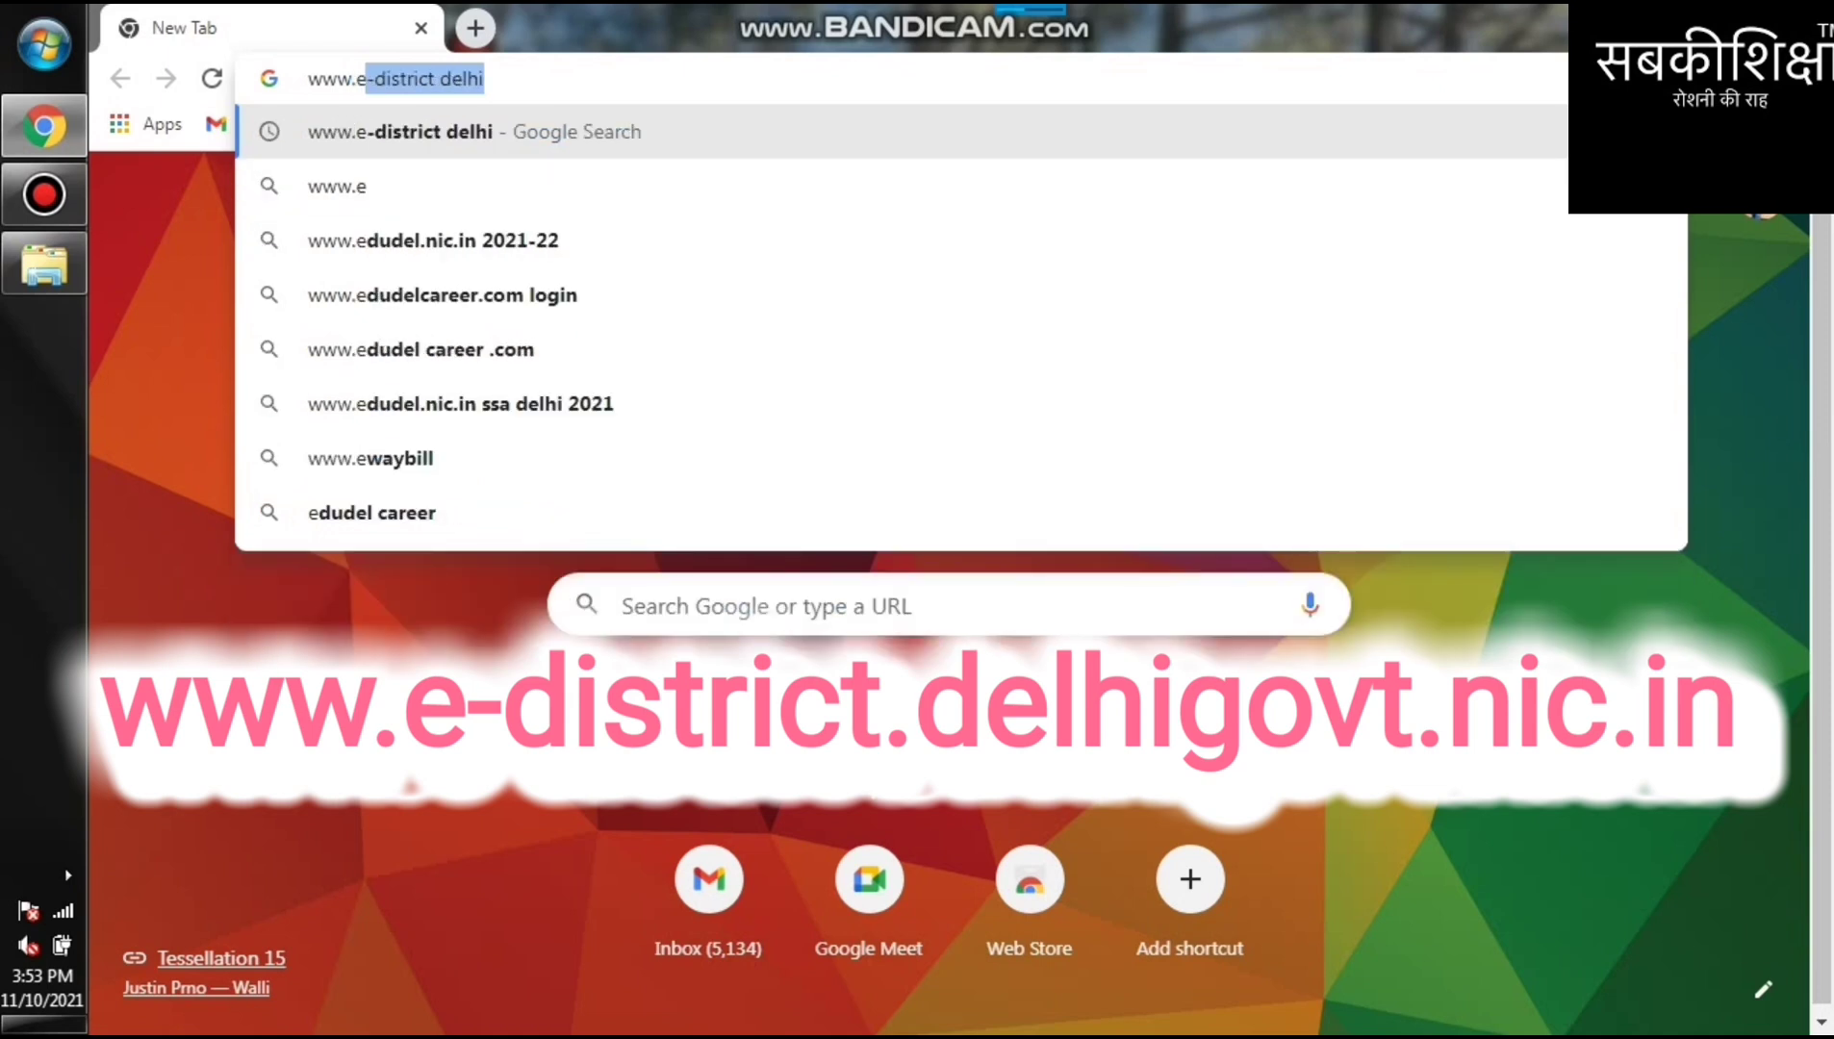
pyautogui.write('di')
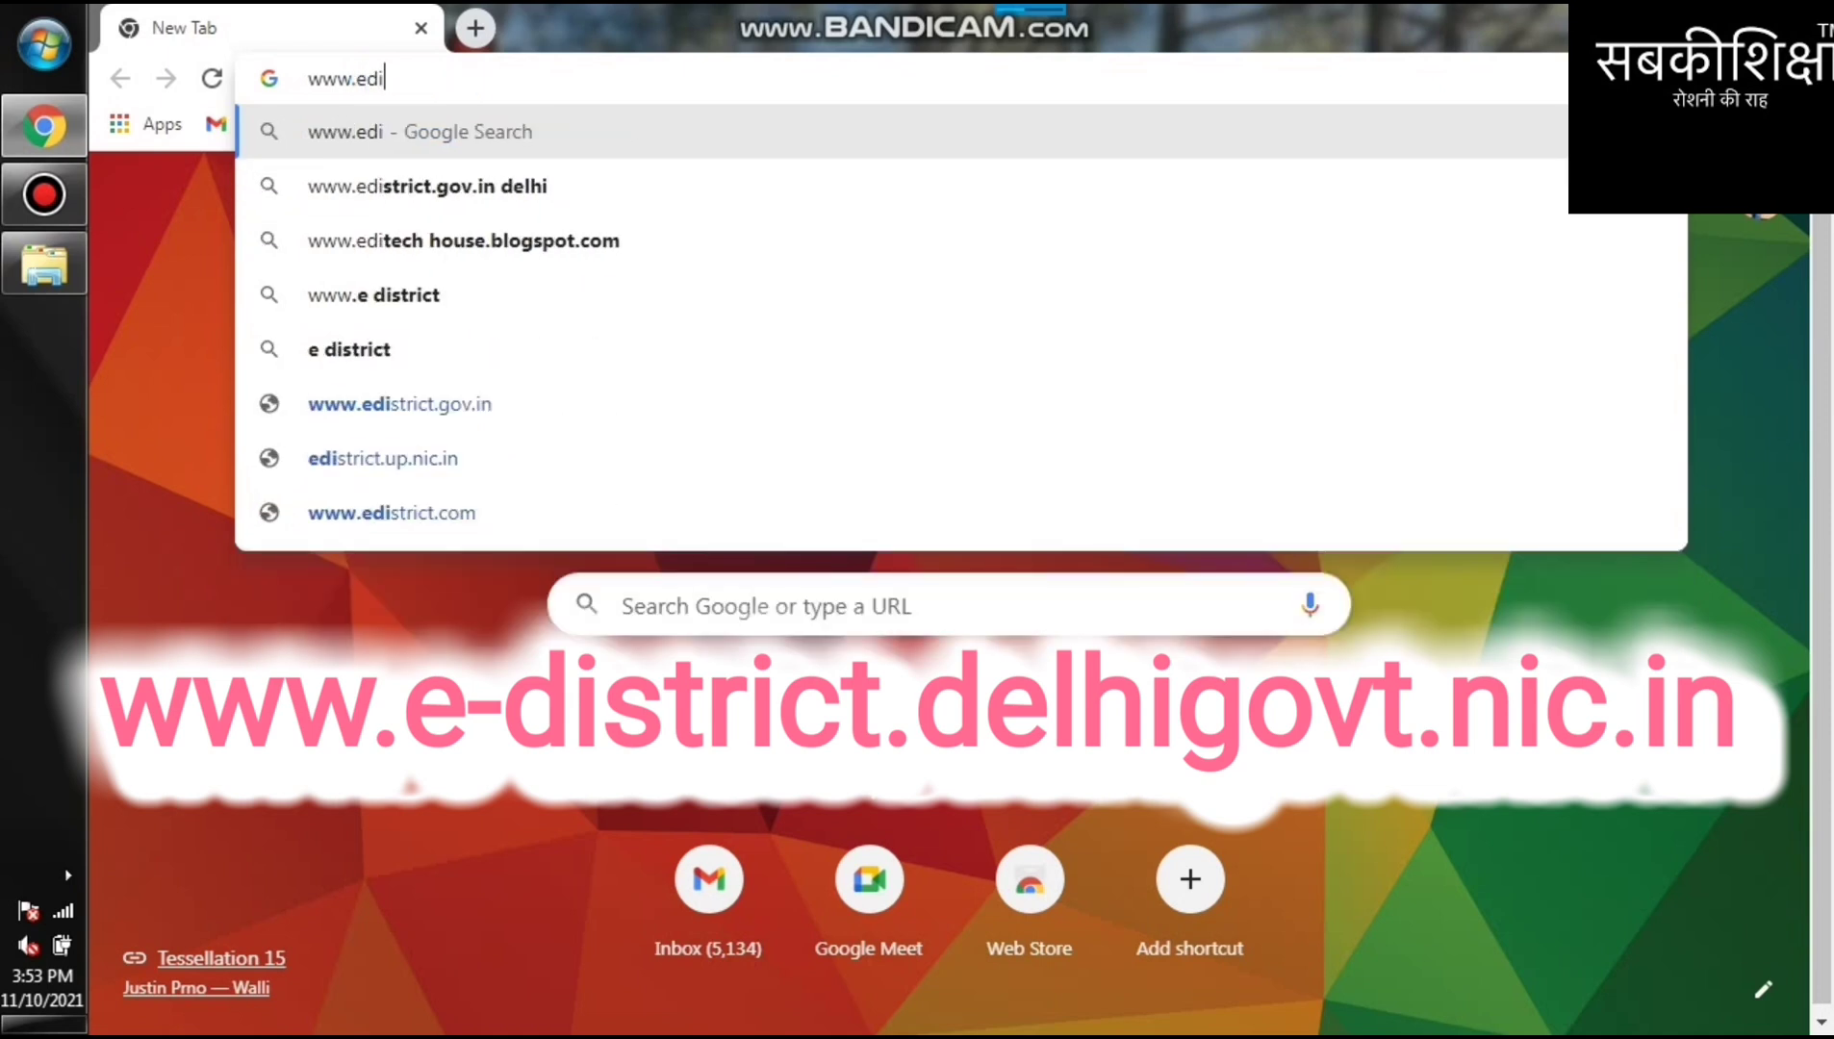
pyautogui.press('BackSpace')
pyautogui.press('BackSpace')
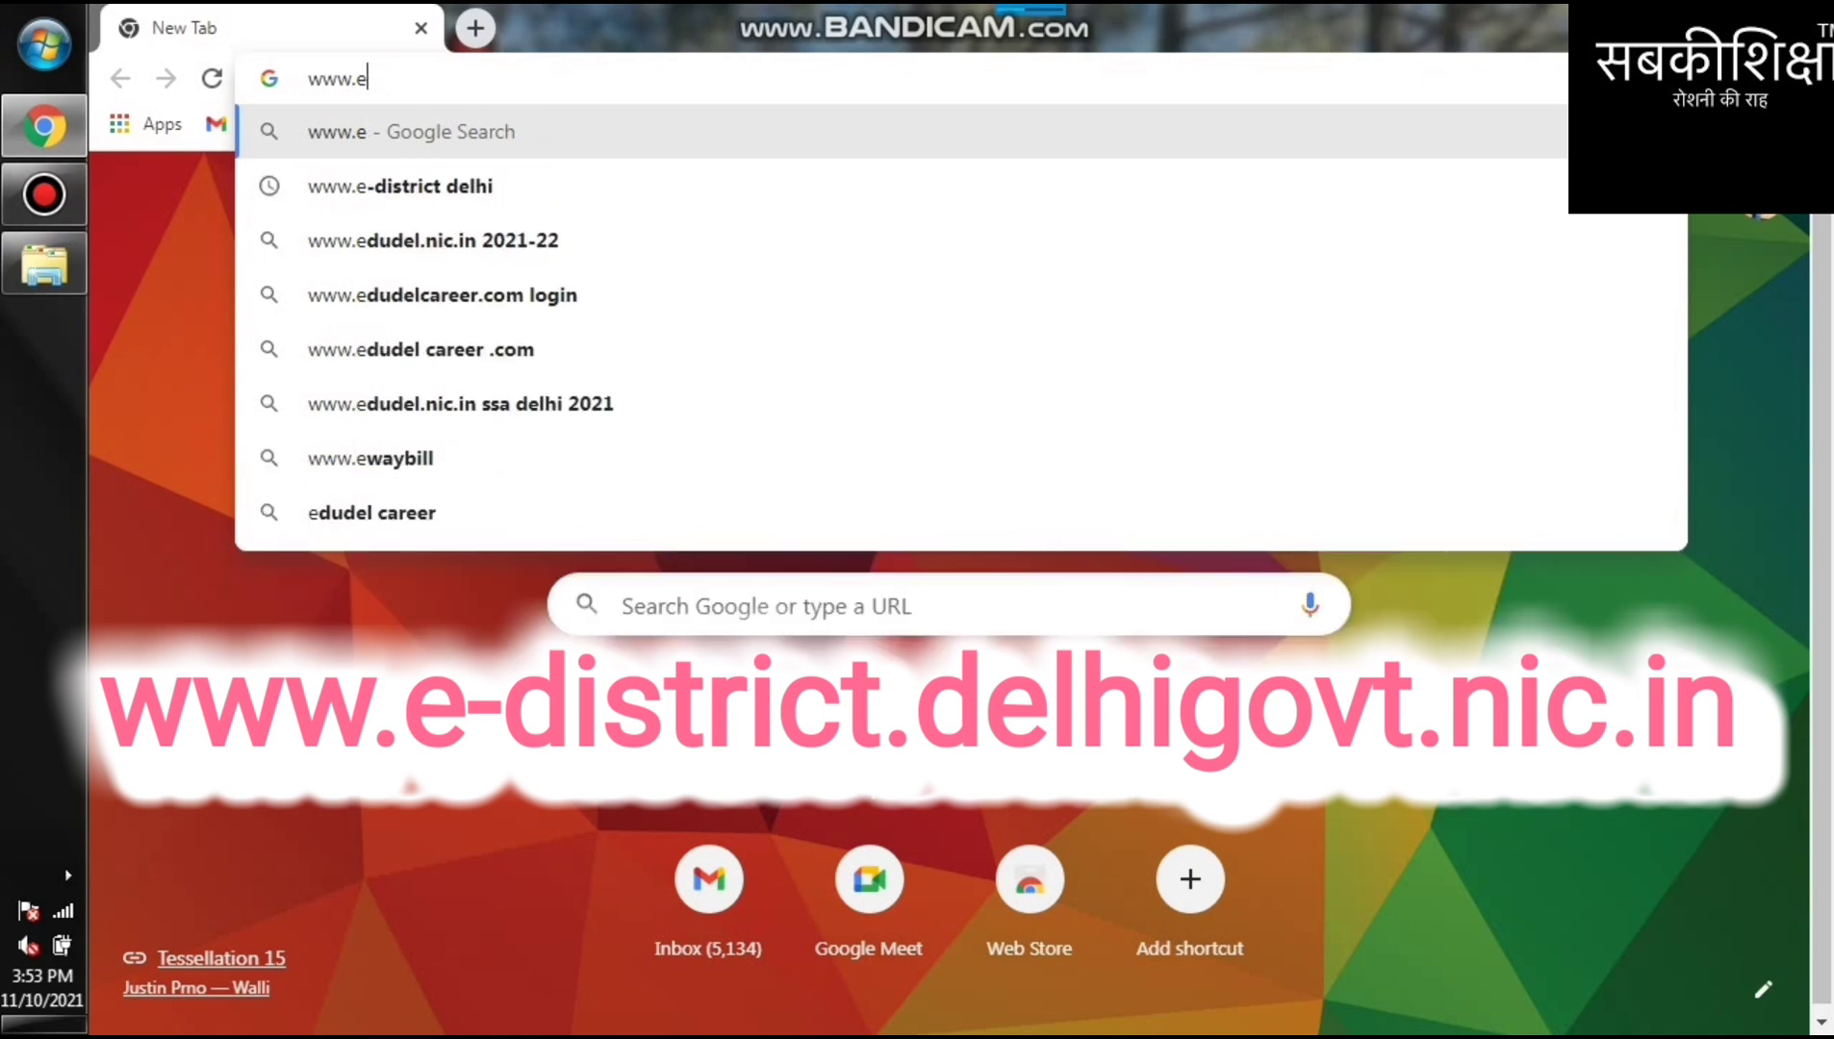
pyautogui.write('-di')
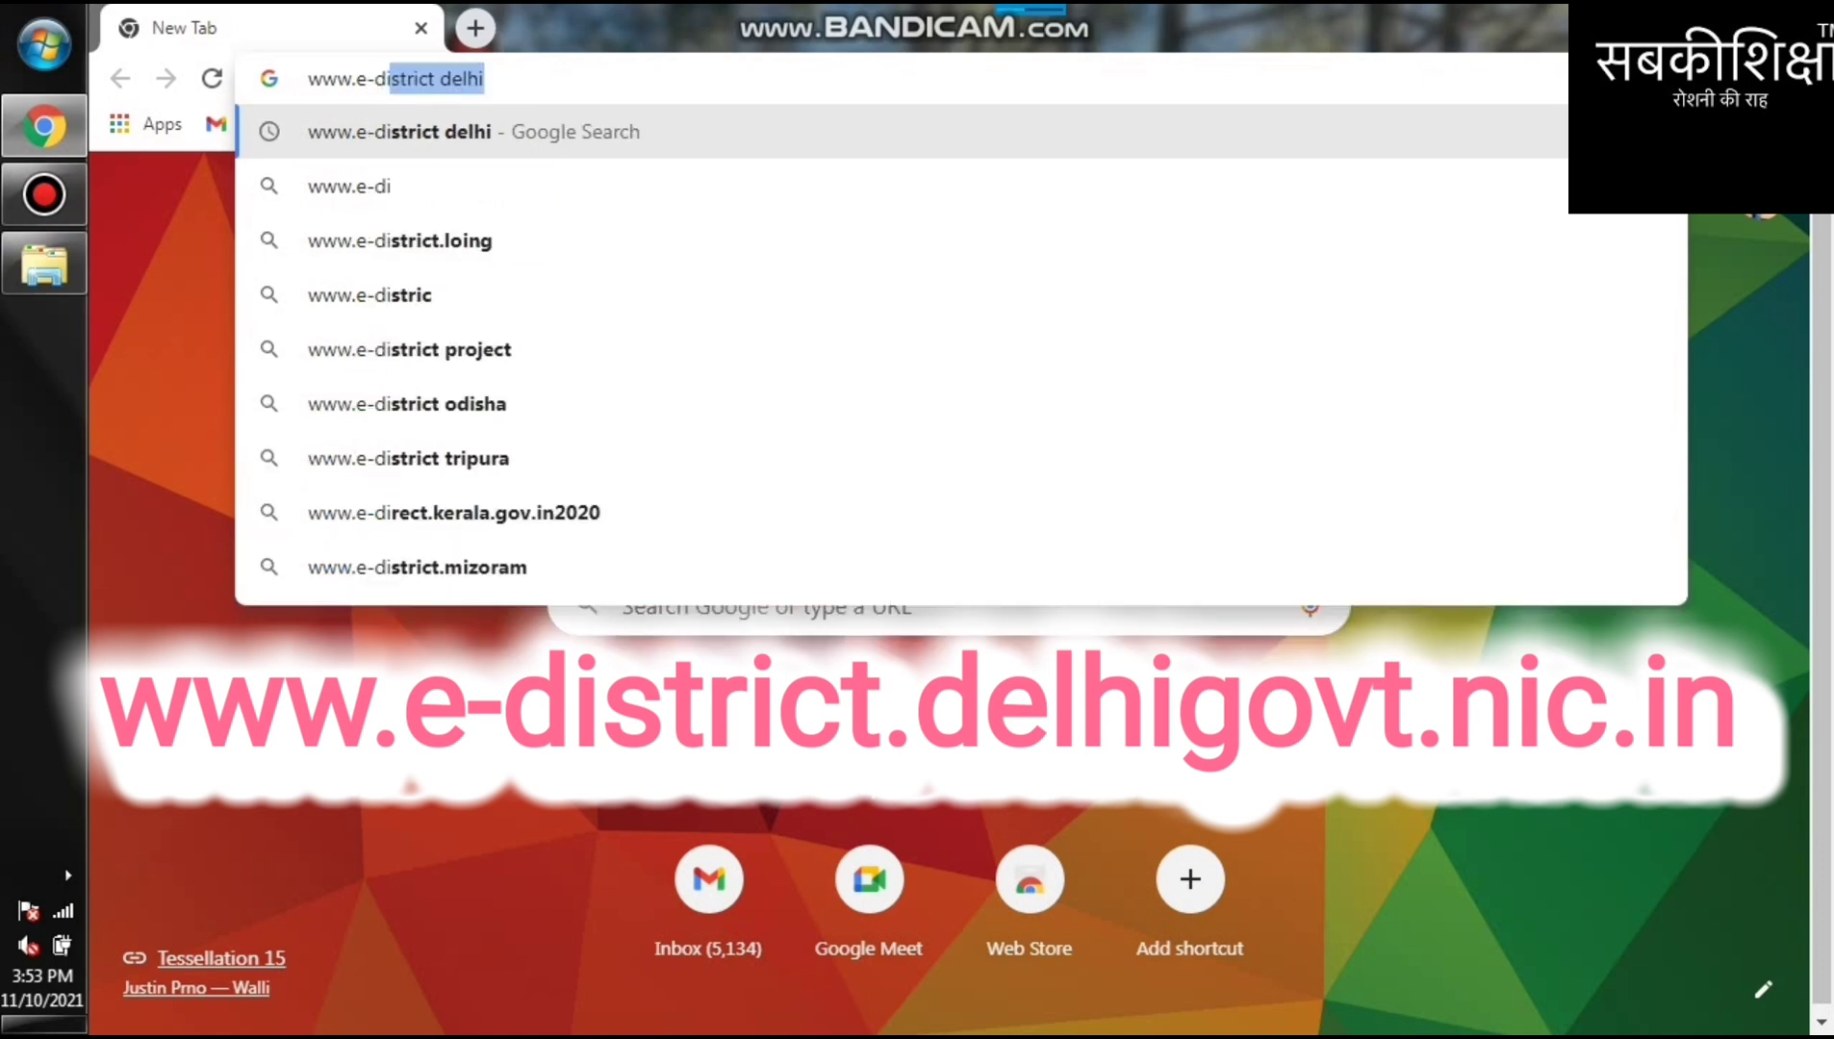
pyautogui.press('Return')
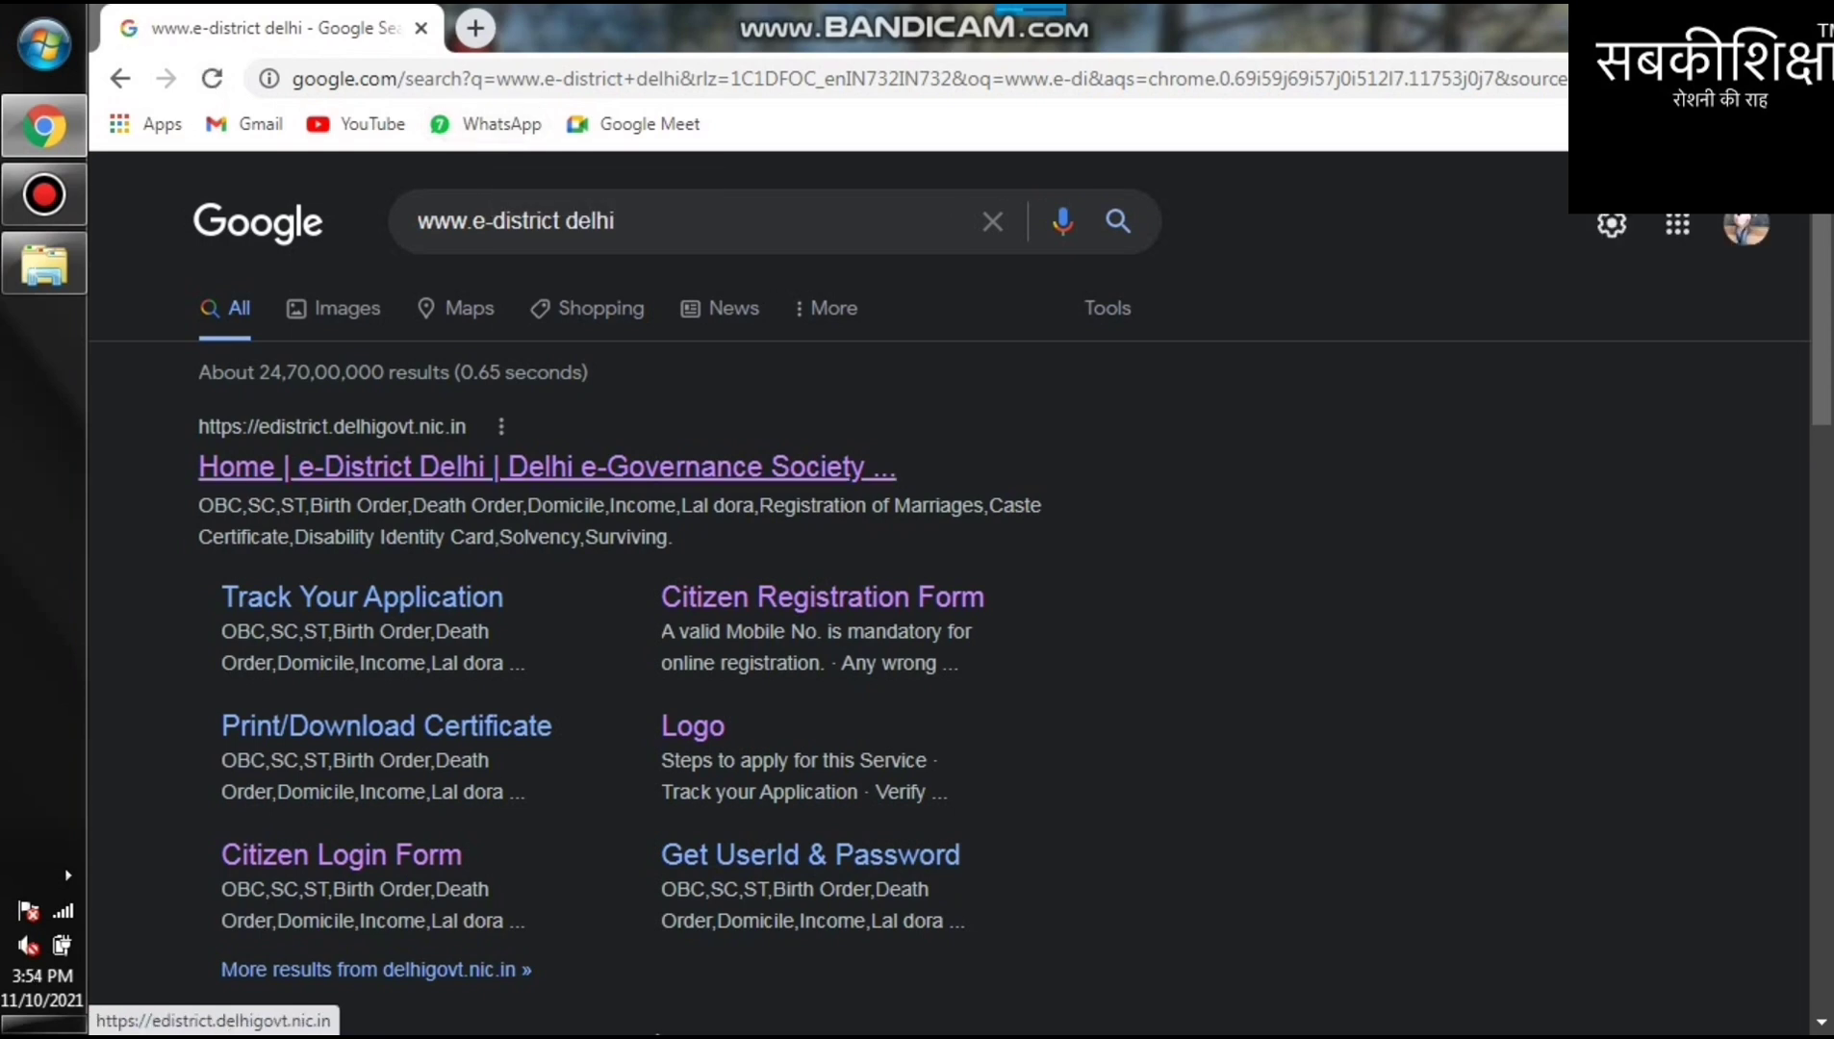
pyautogui.click(546, 467)
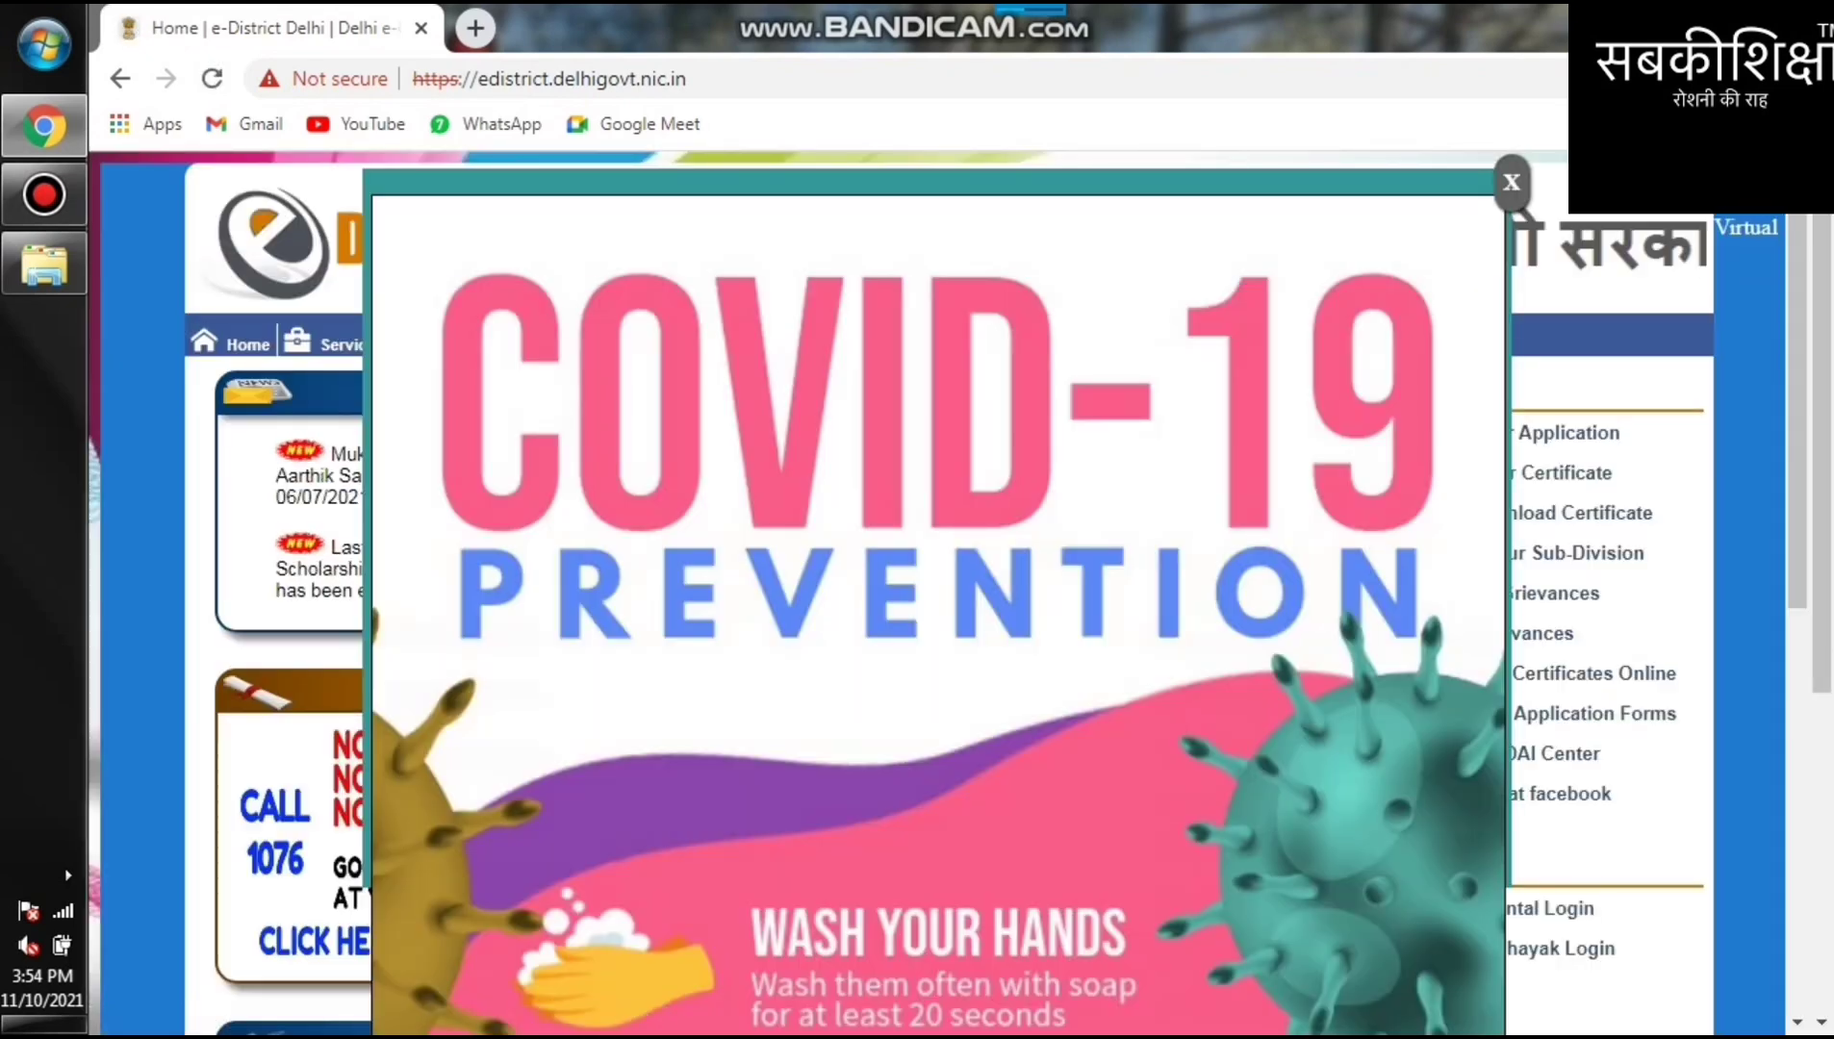
# - Close the COVID-19 prevention notice and start registration as a New User
pyautogui.click(1512, 182)
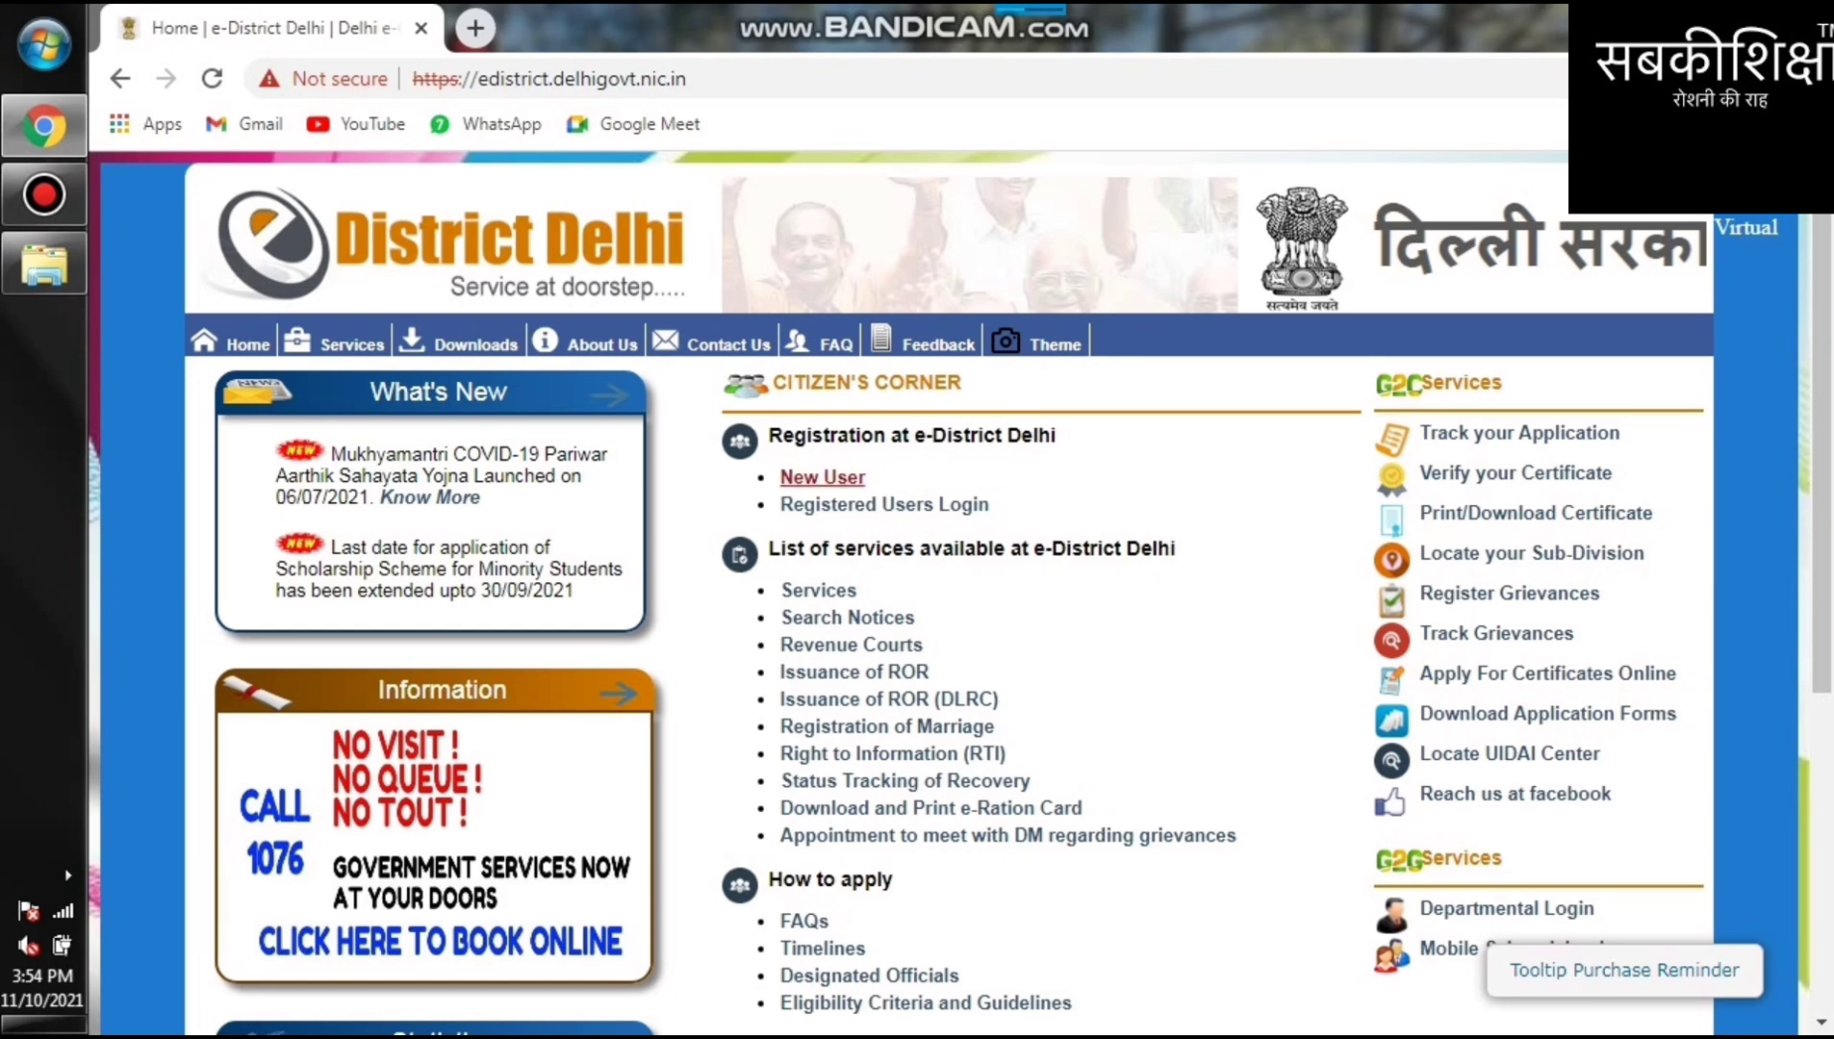
pyautogui.click(822, 477)
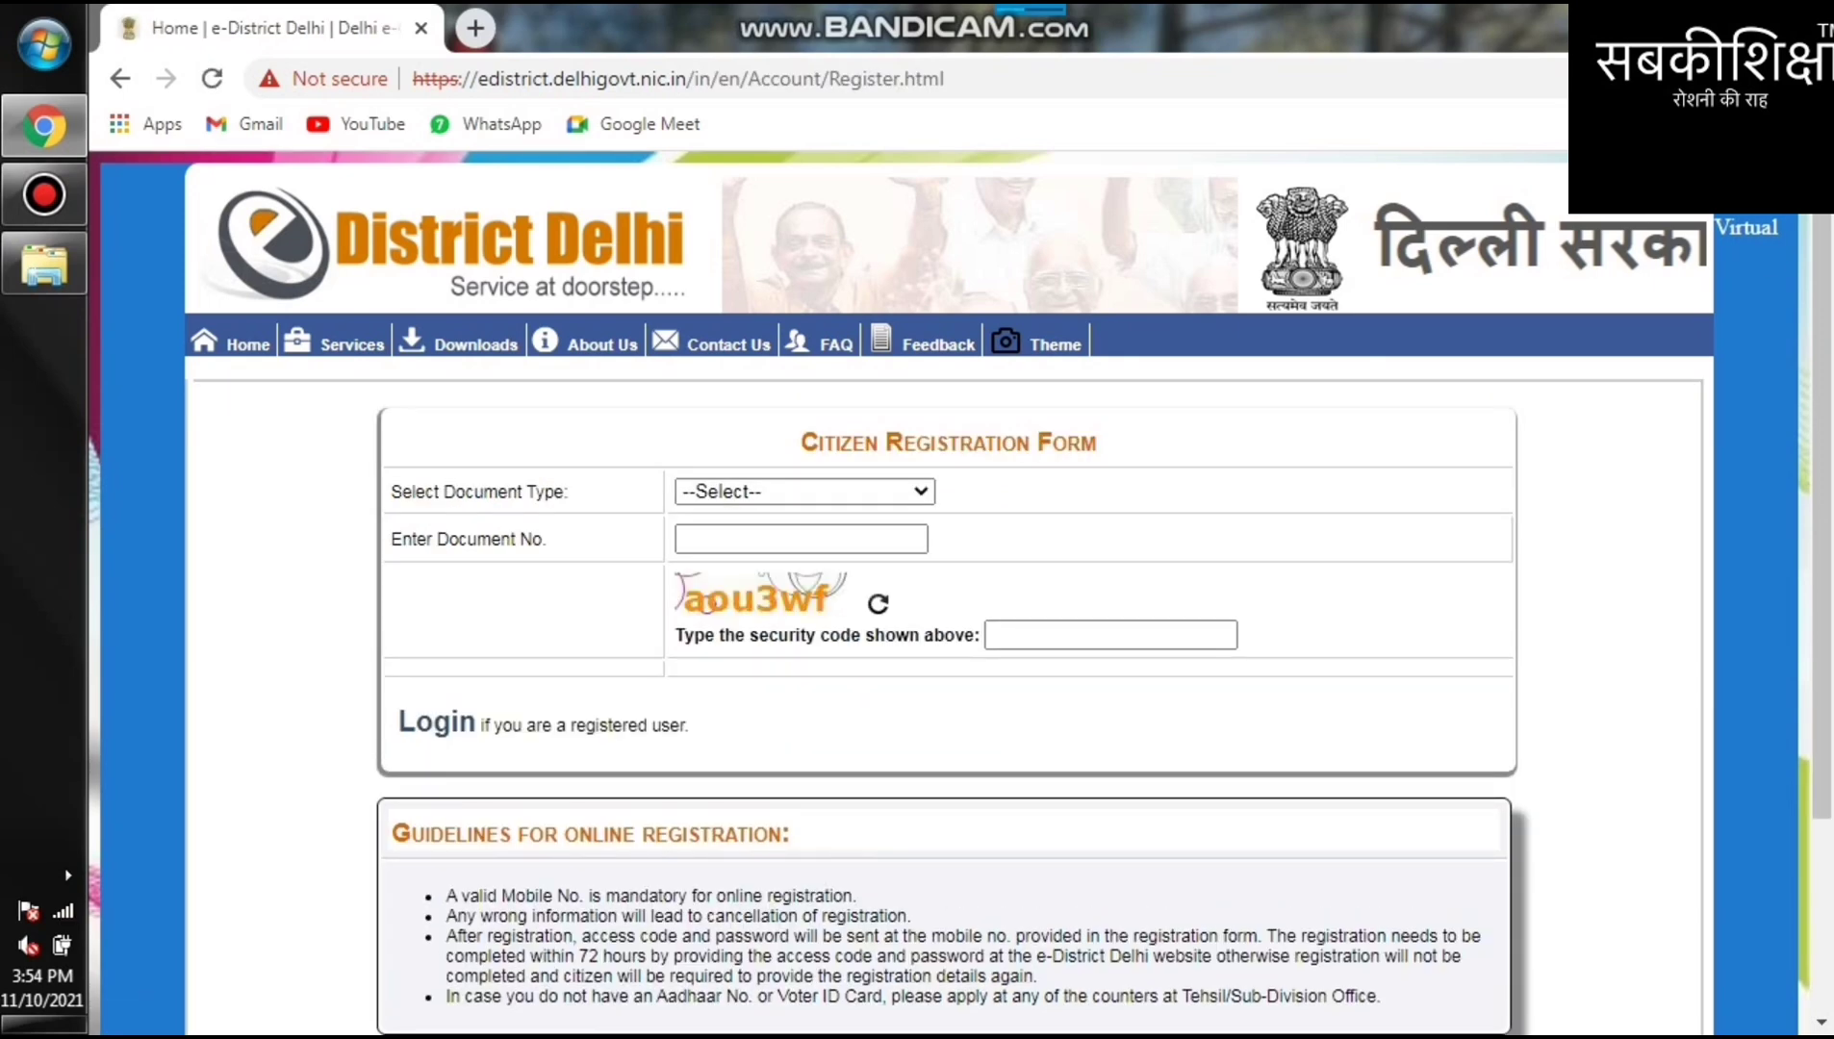
# - Select Aadhaar Card as the document type and enter the Aadhaar number
pyautogui.click(804, 491)
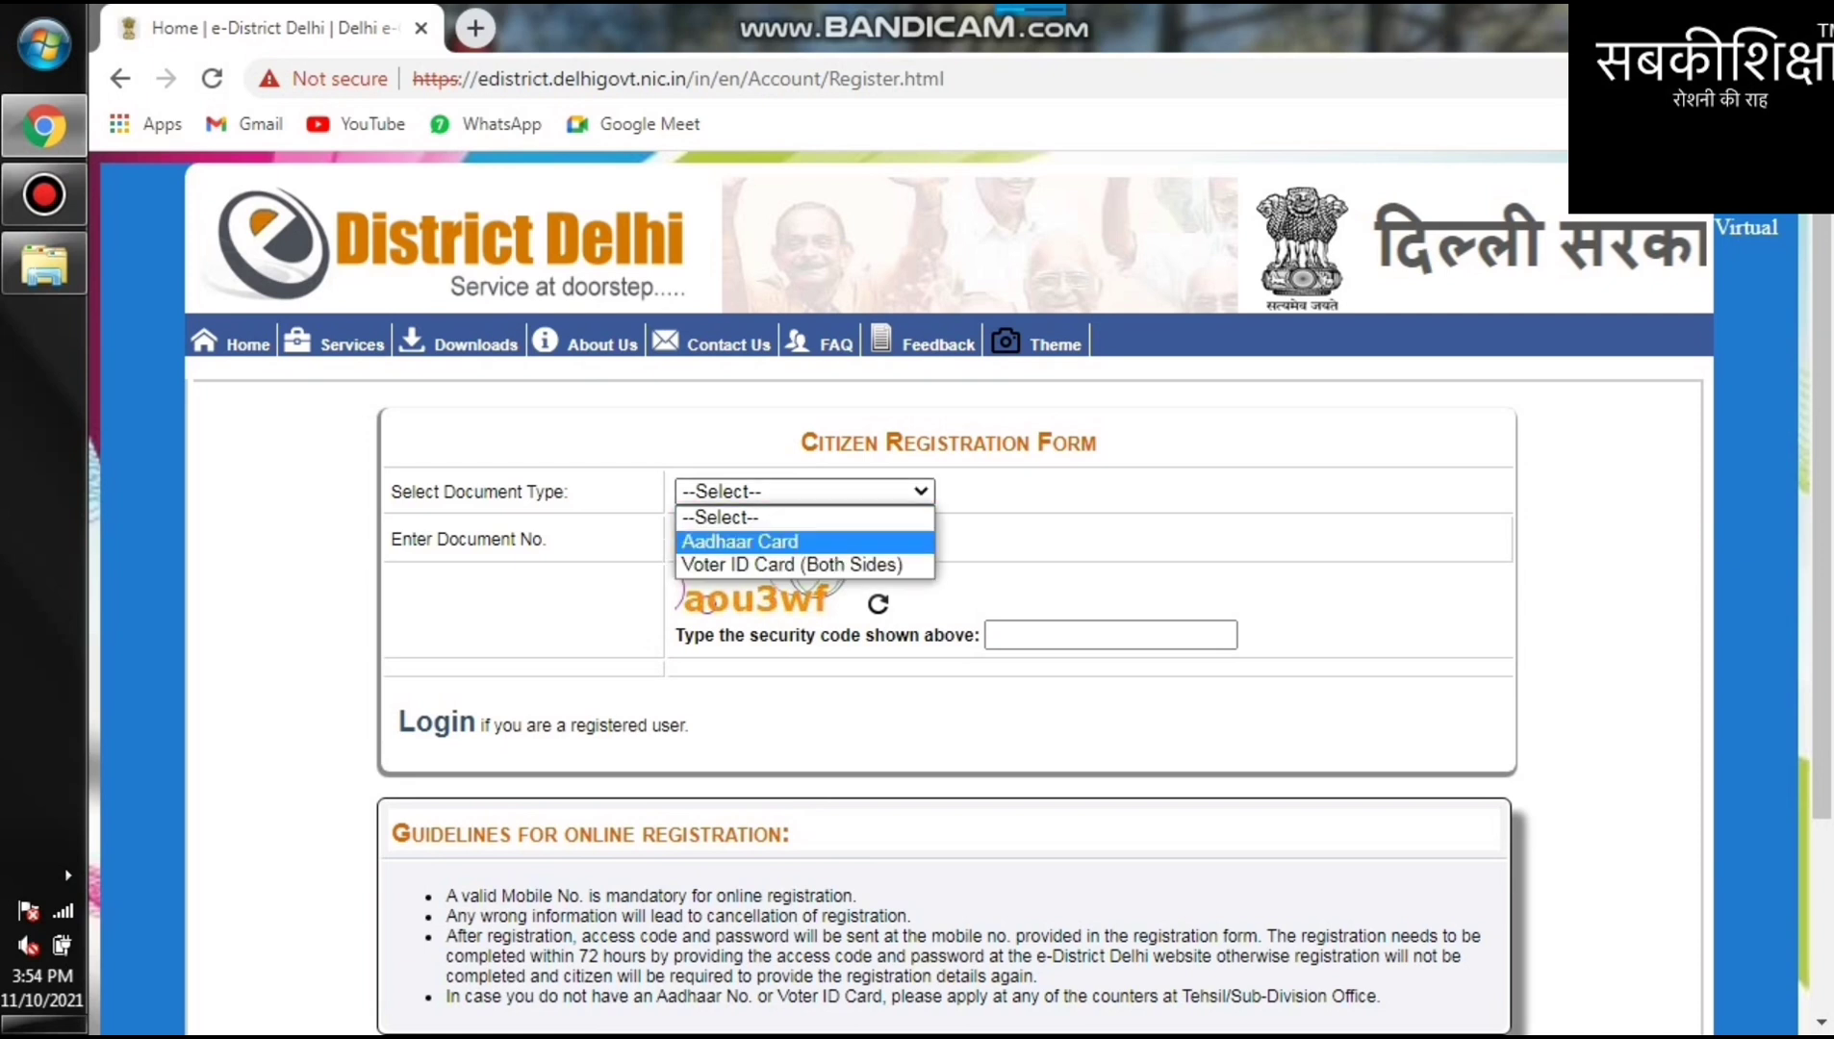
pyautogui.press('Return')
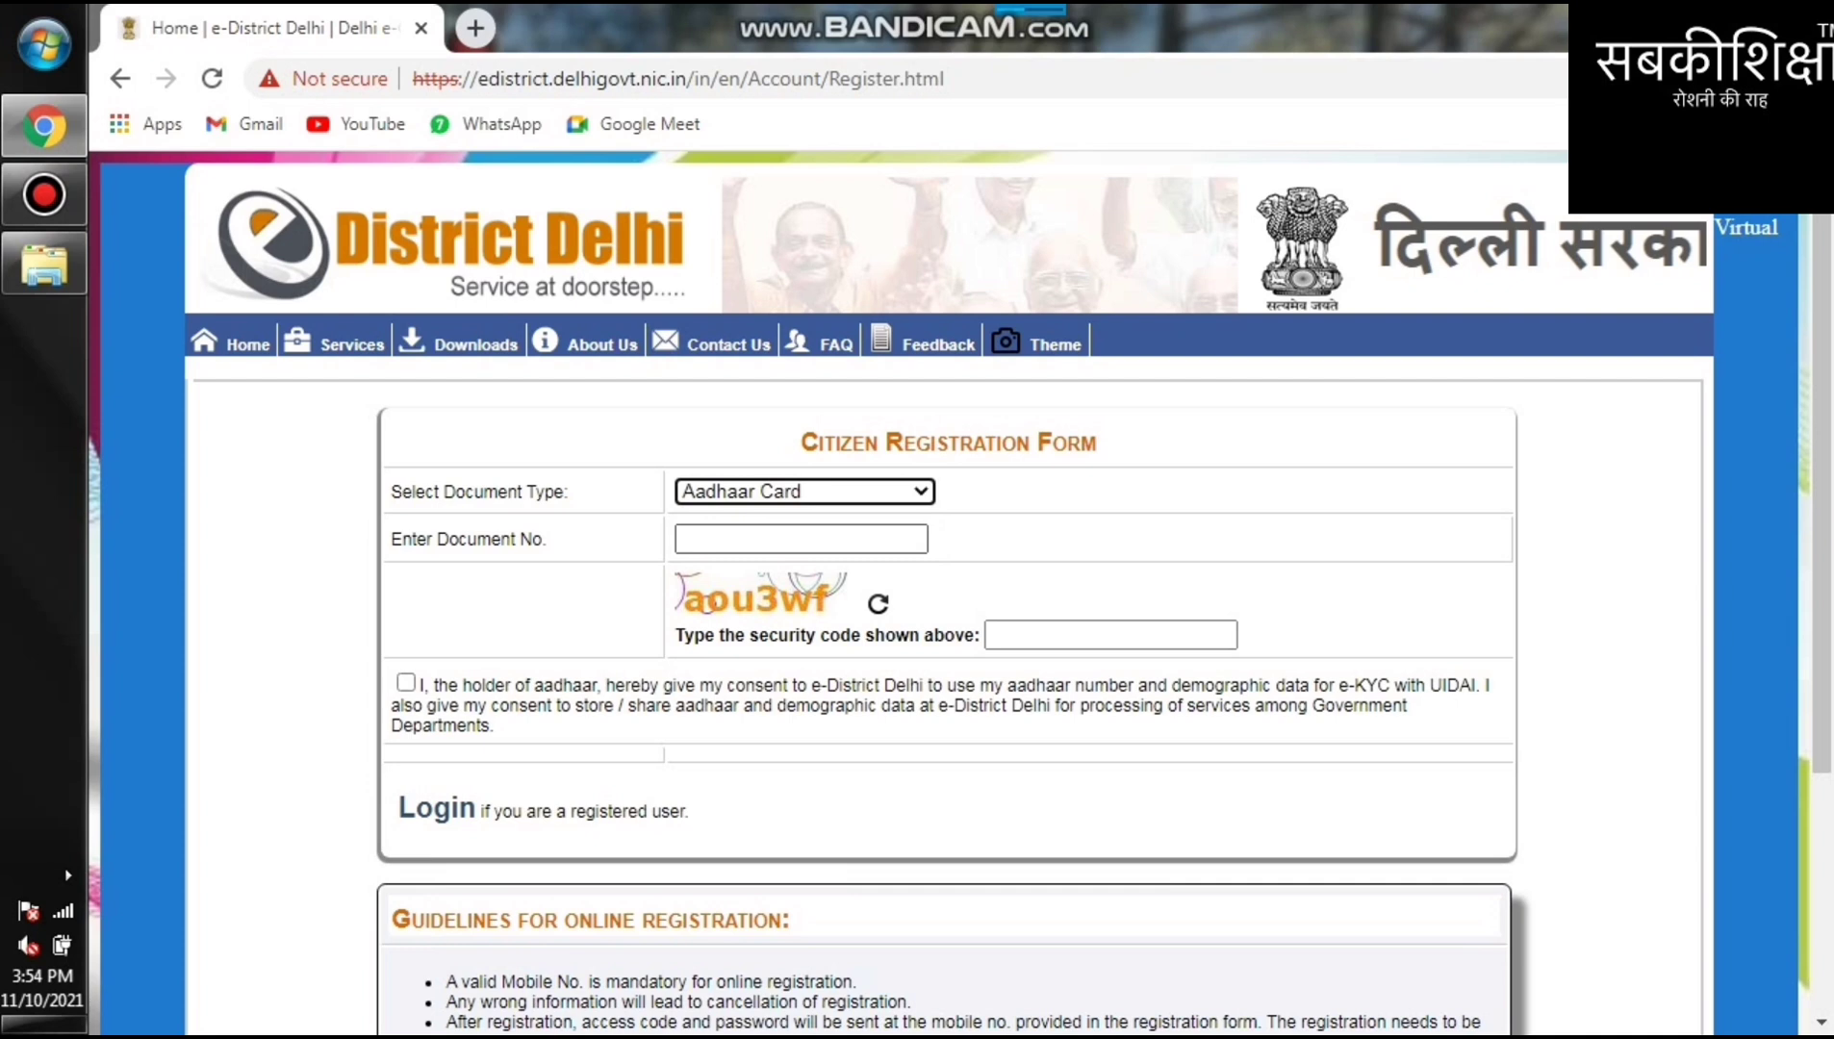
pyautogui.click(681, 539)
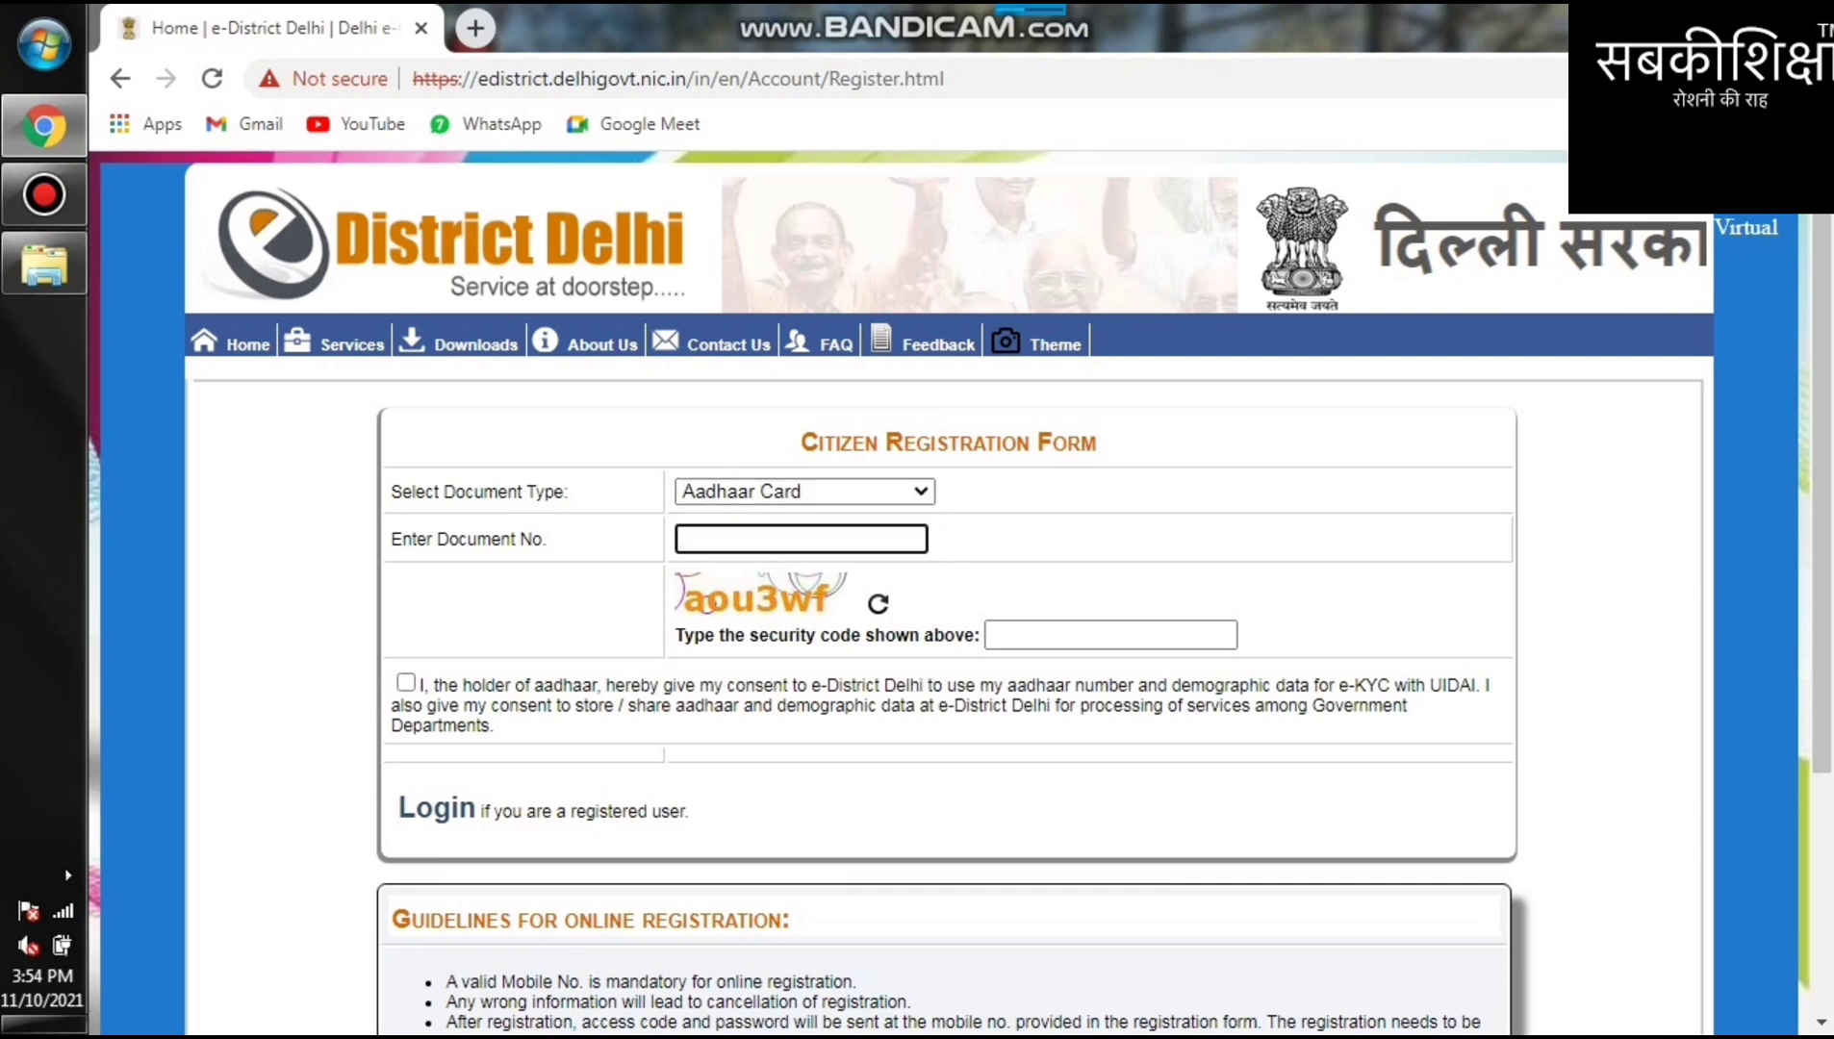
pyautogui.write('1234')
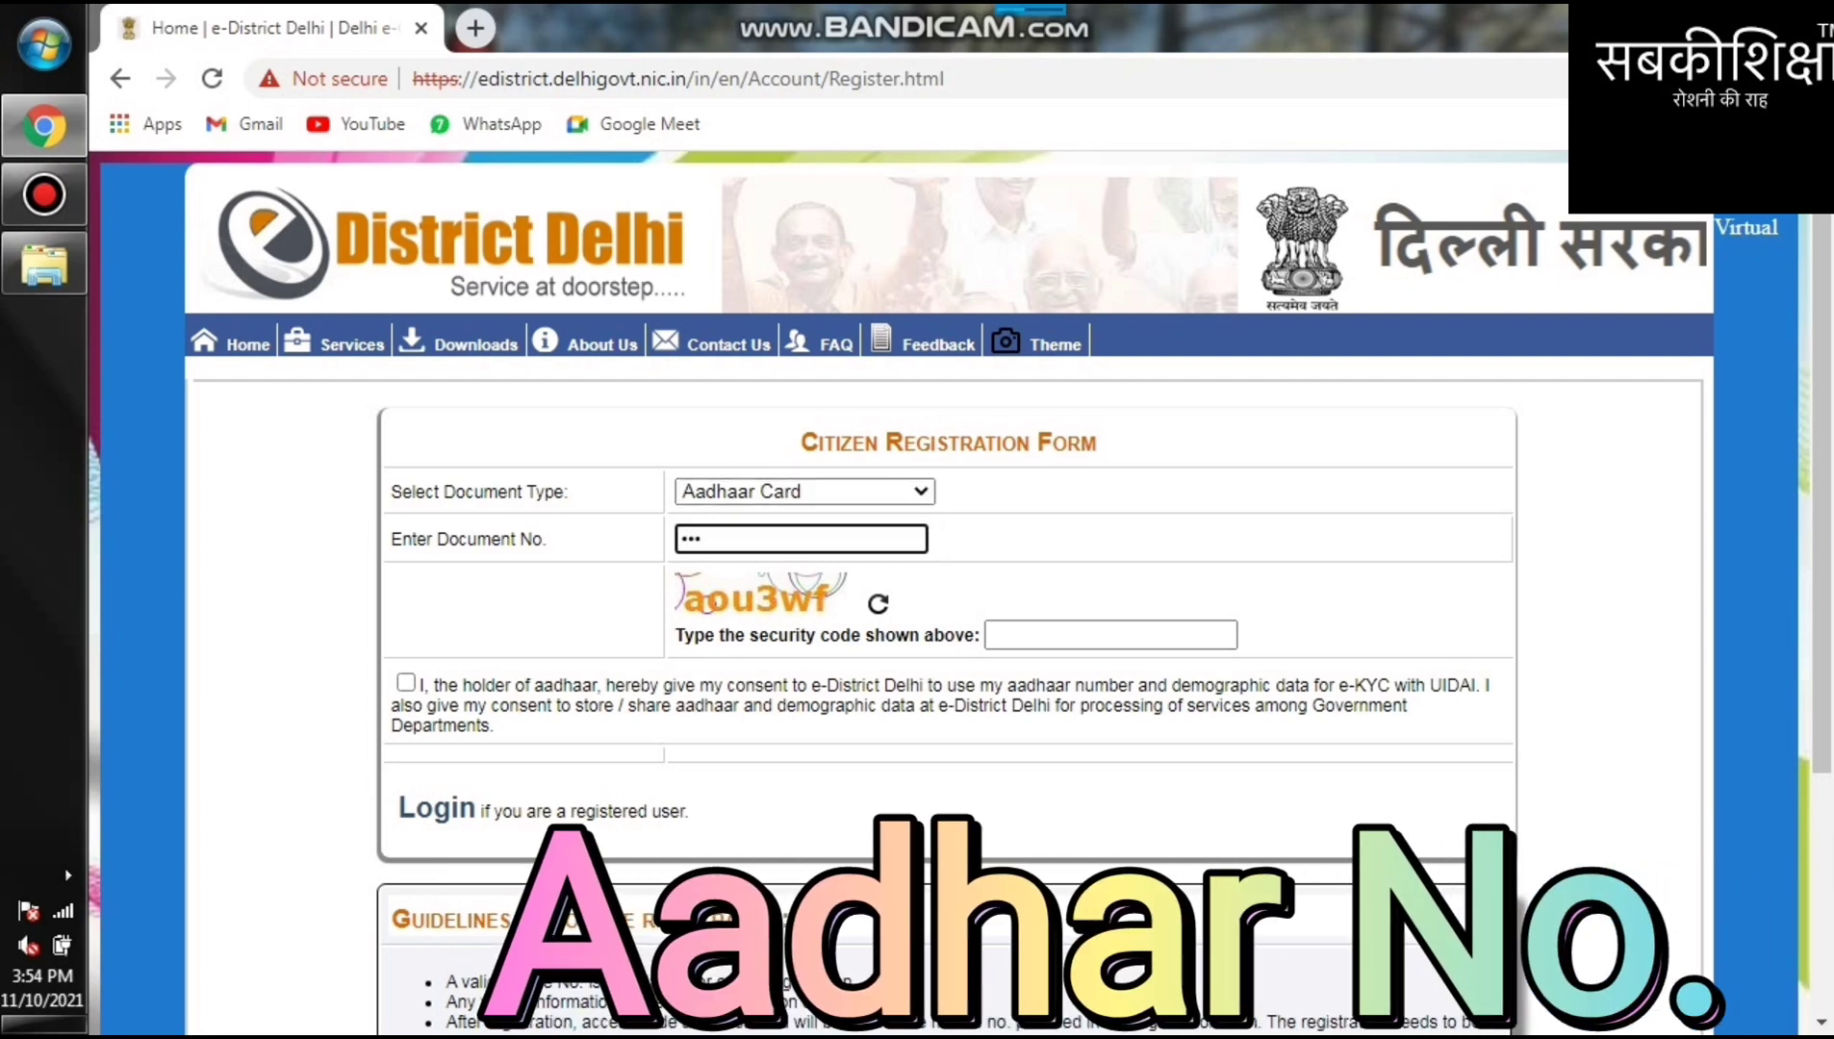
pyautogui.write('567')
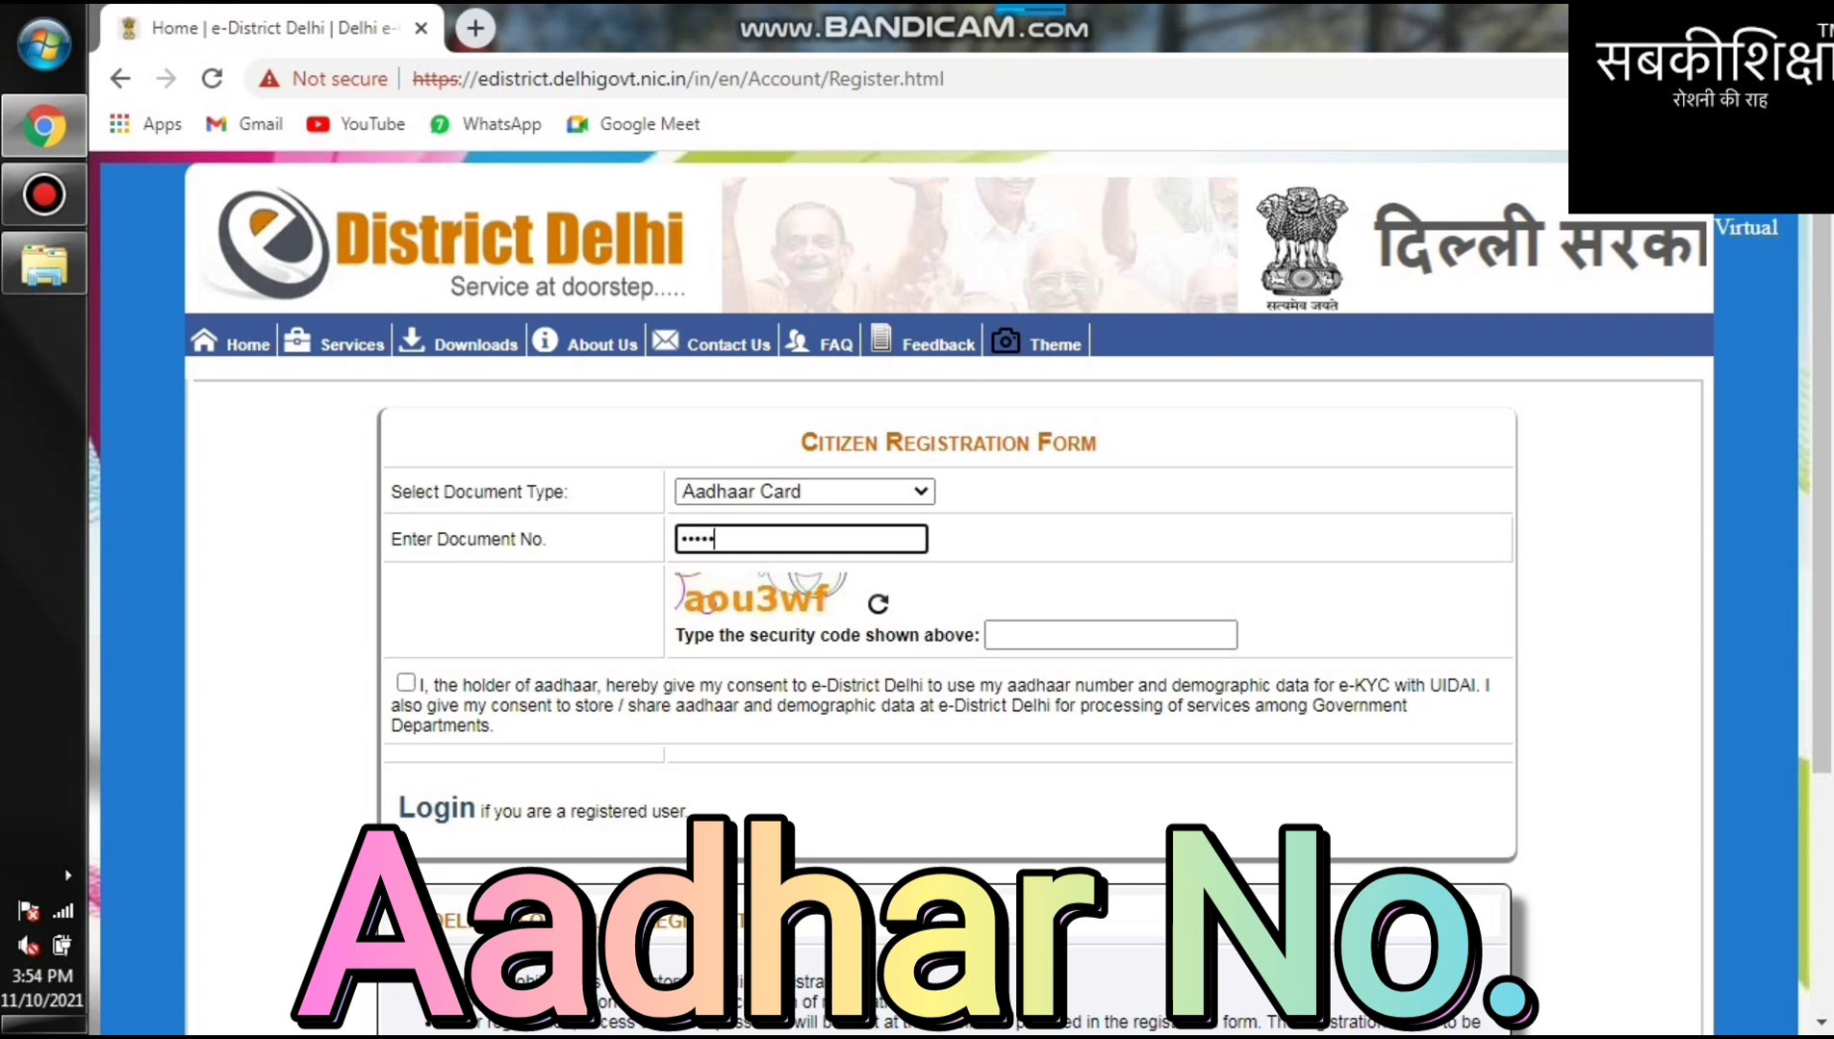
pyautogui.write('89012')
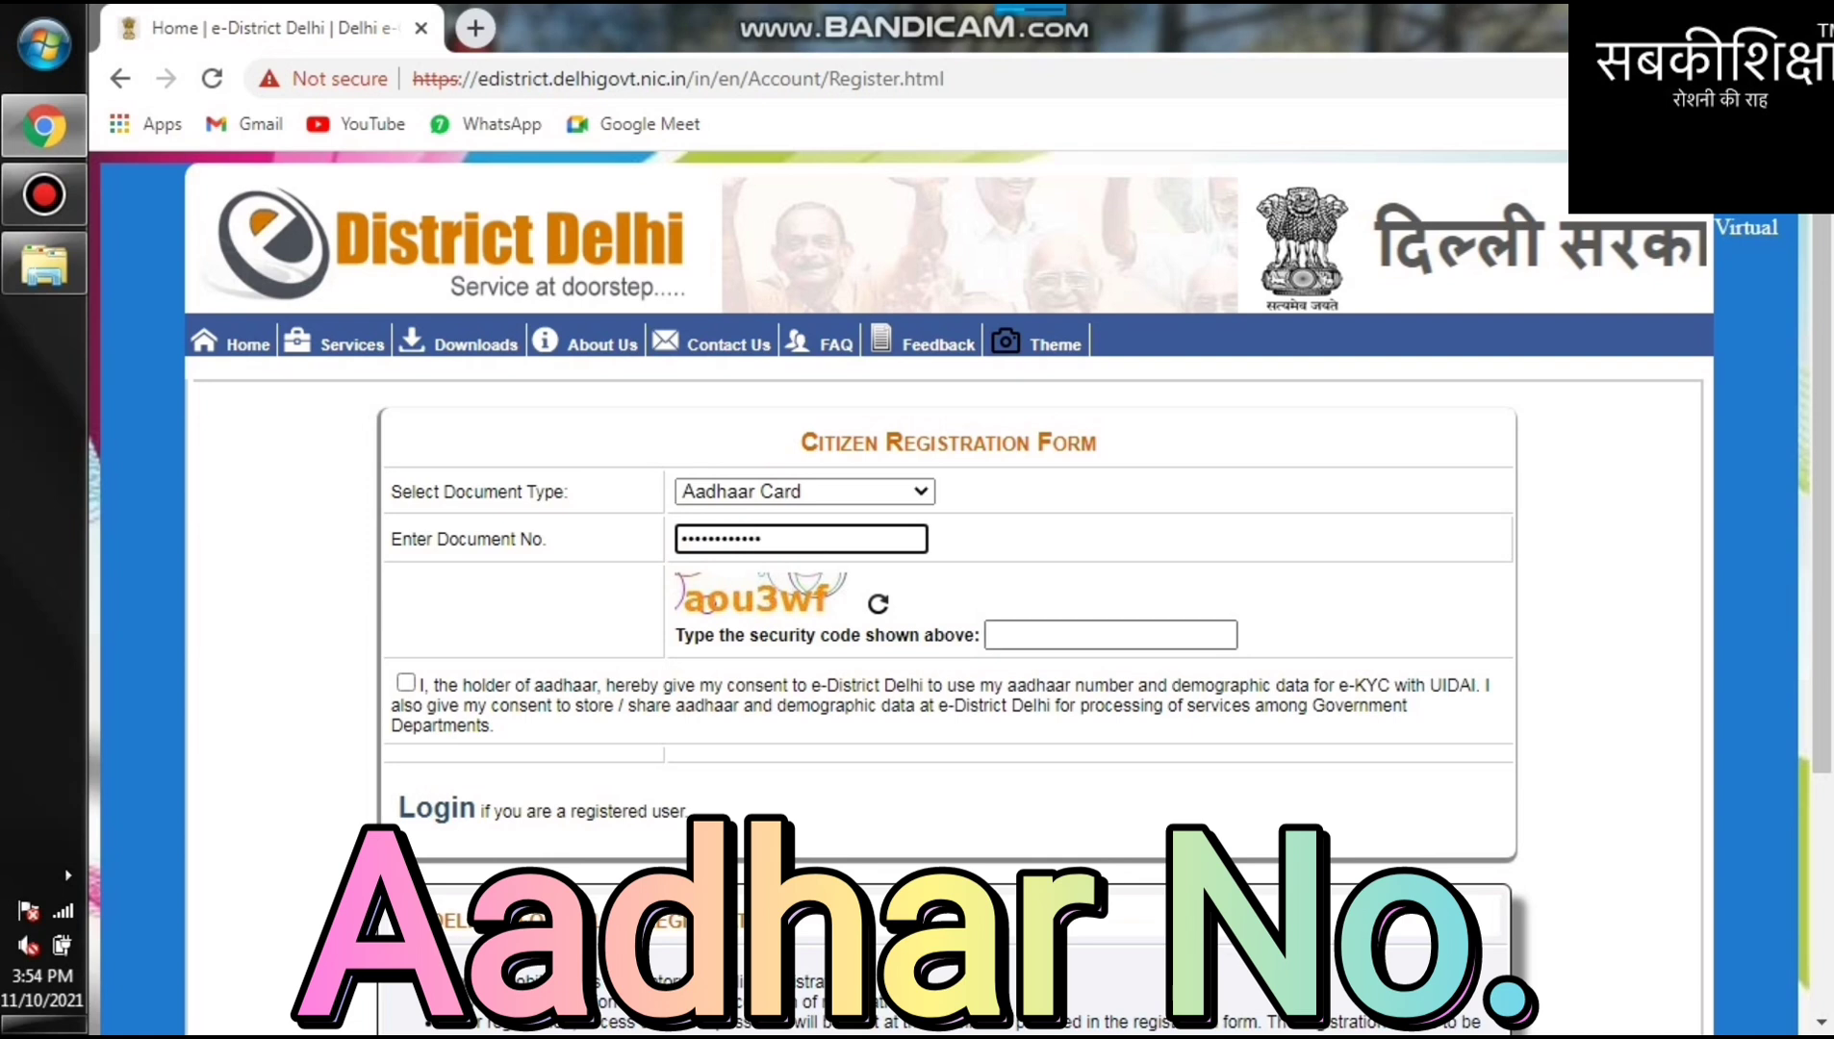
# - Enter the shown security code, give e-KYC consent and continue to the registration form
pyautogui.click(991, 635)
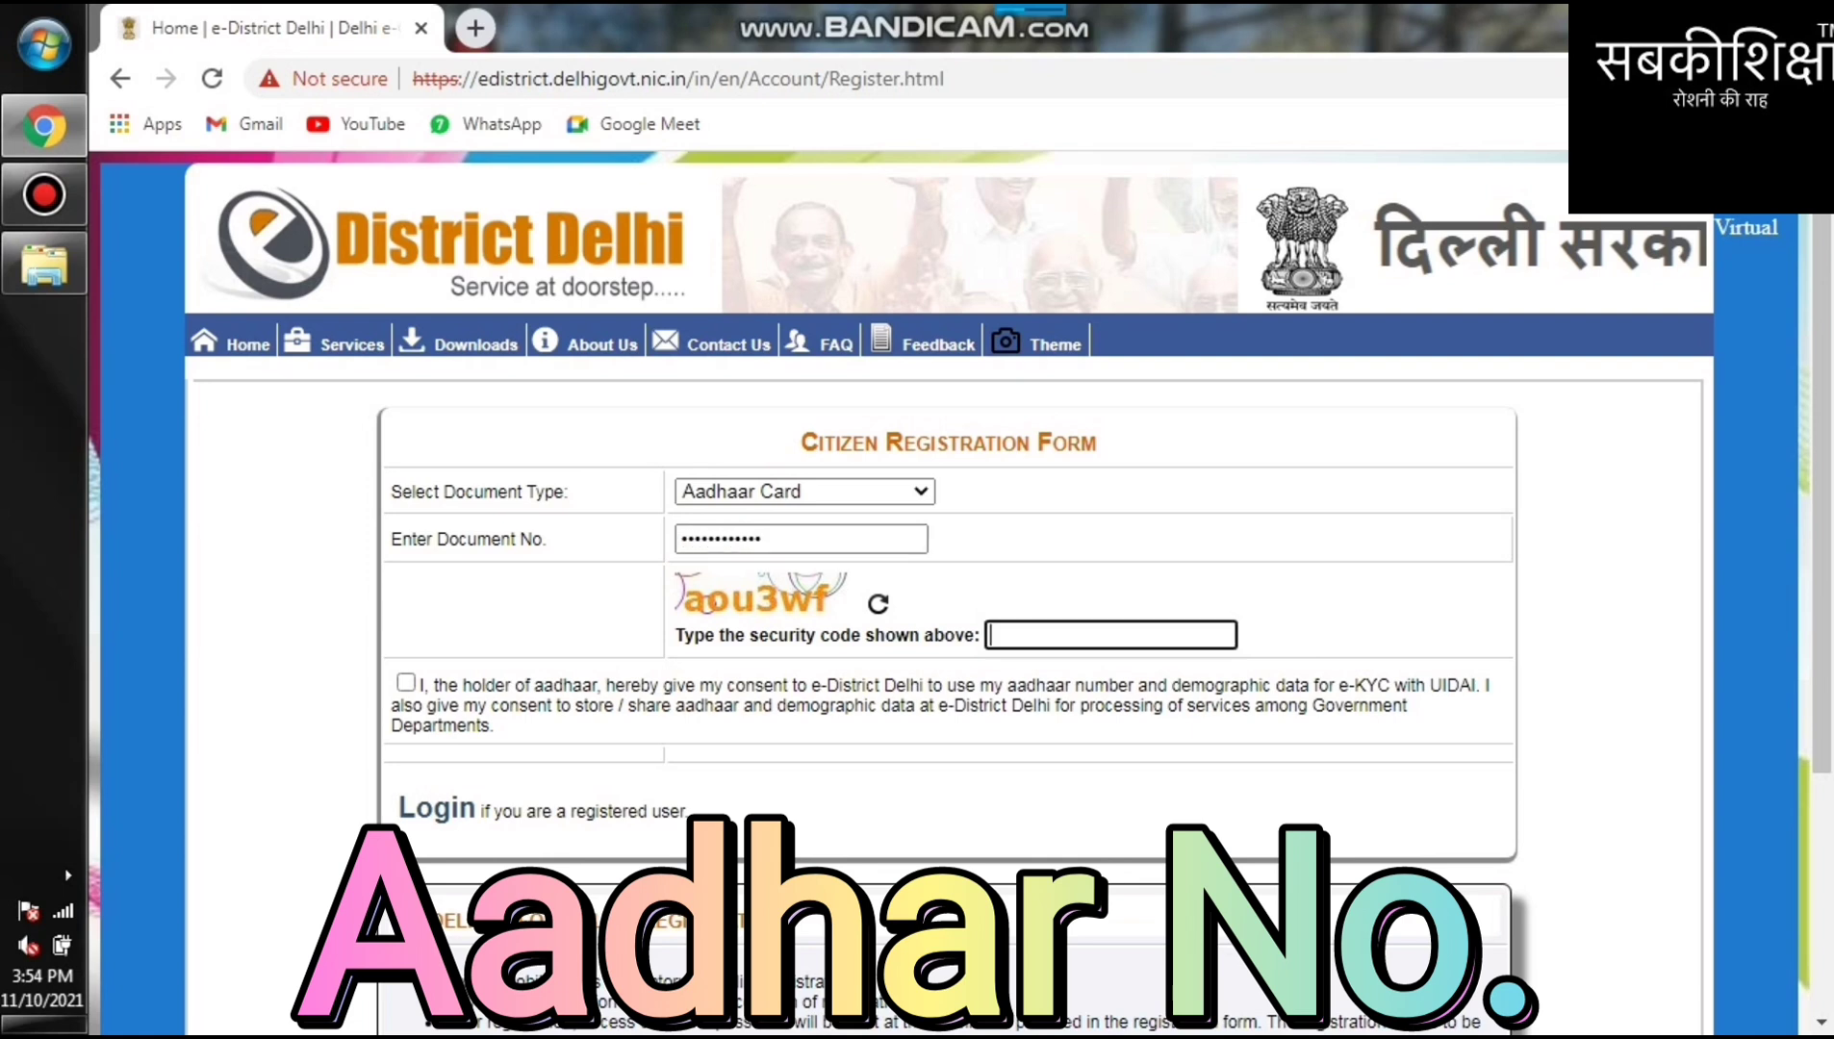
pyautogui.press('capslock')
pyautogui.write('aou')
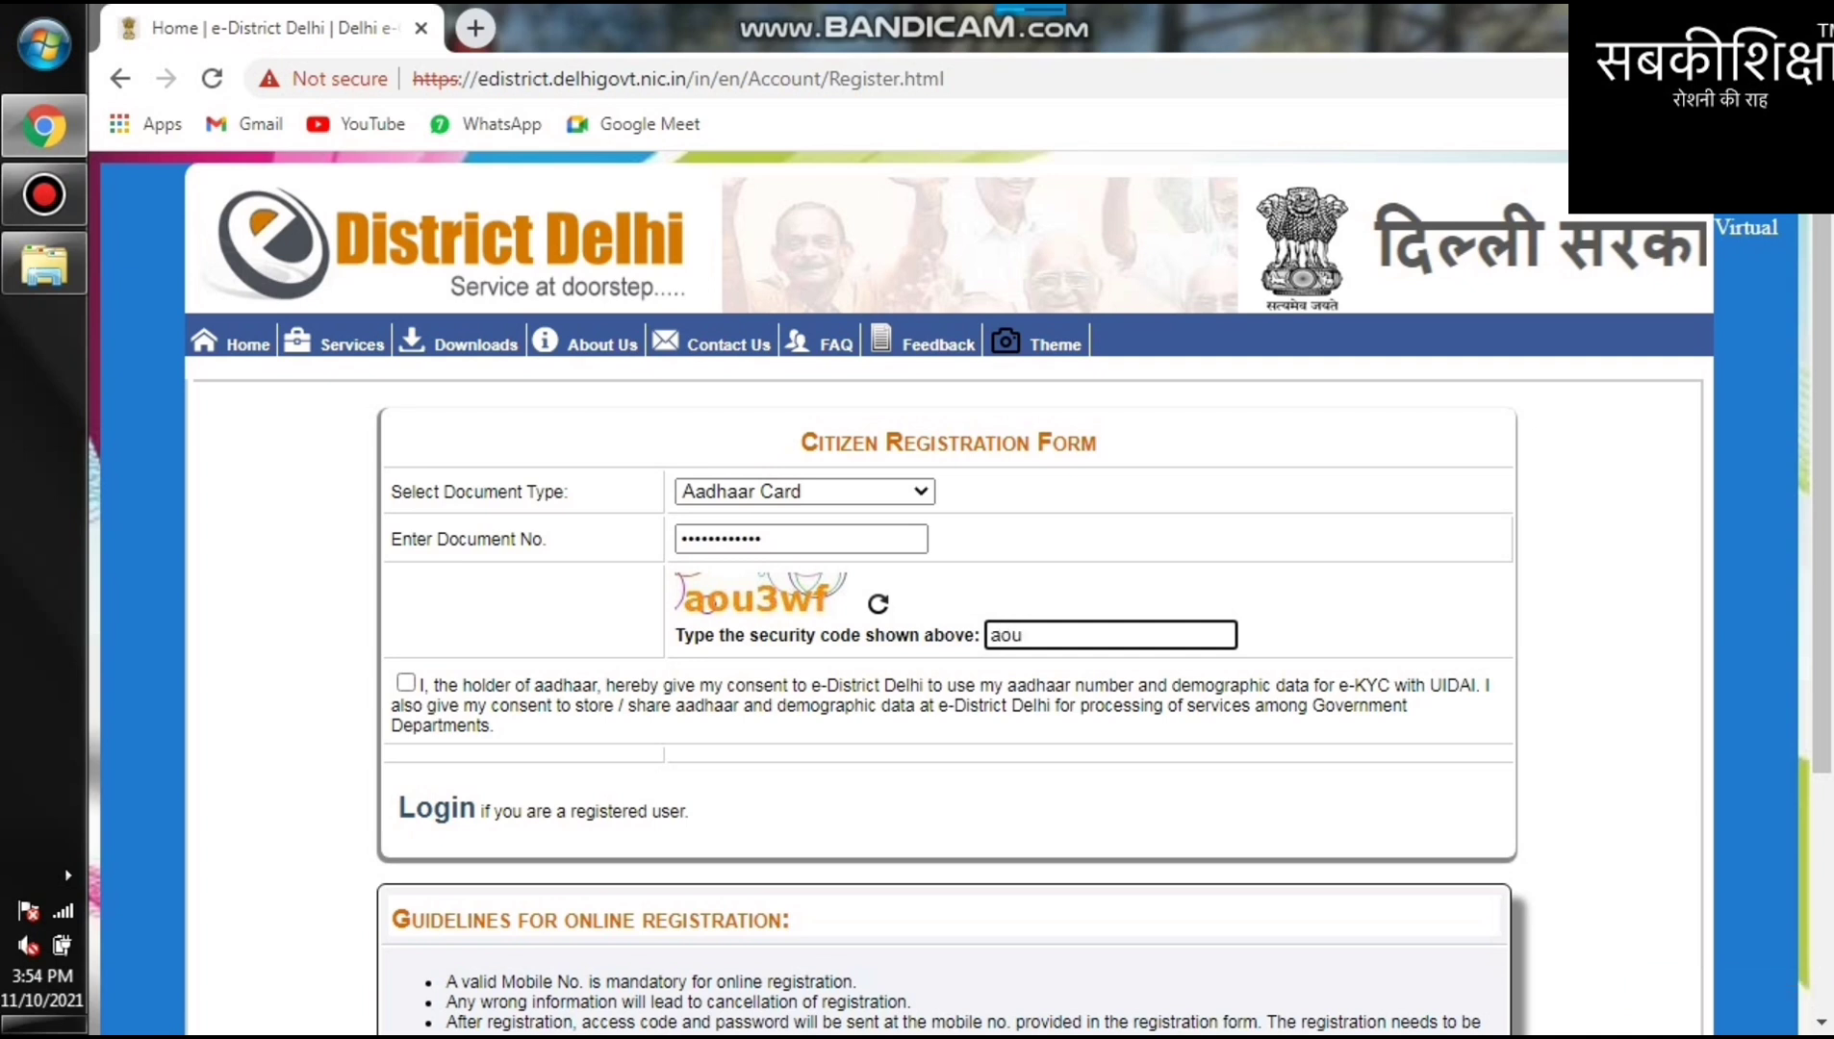
pyautogui.write('3wf')
pyautogui.click(406, 683)
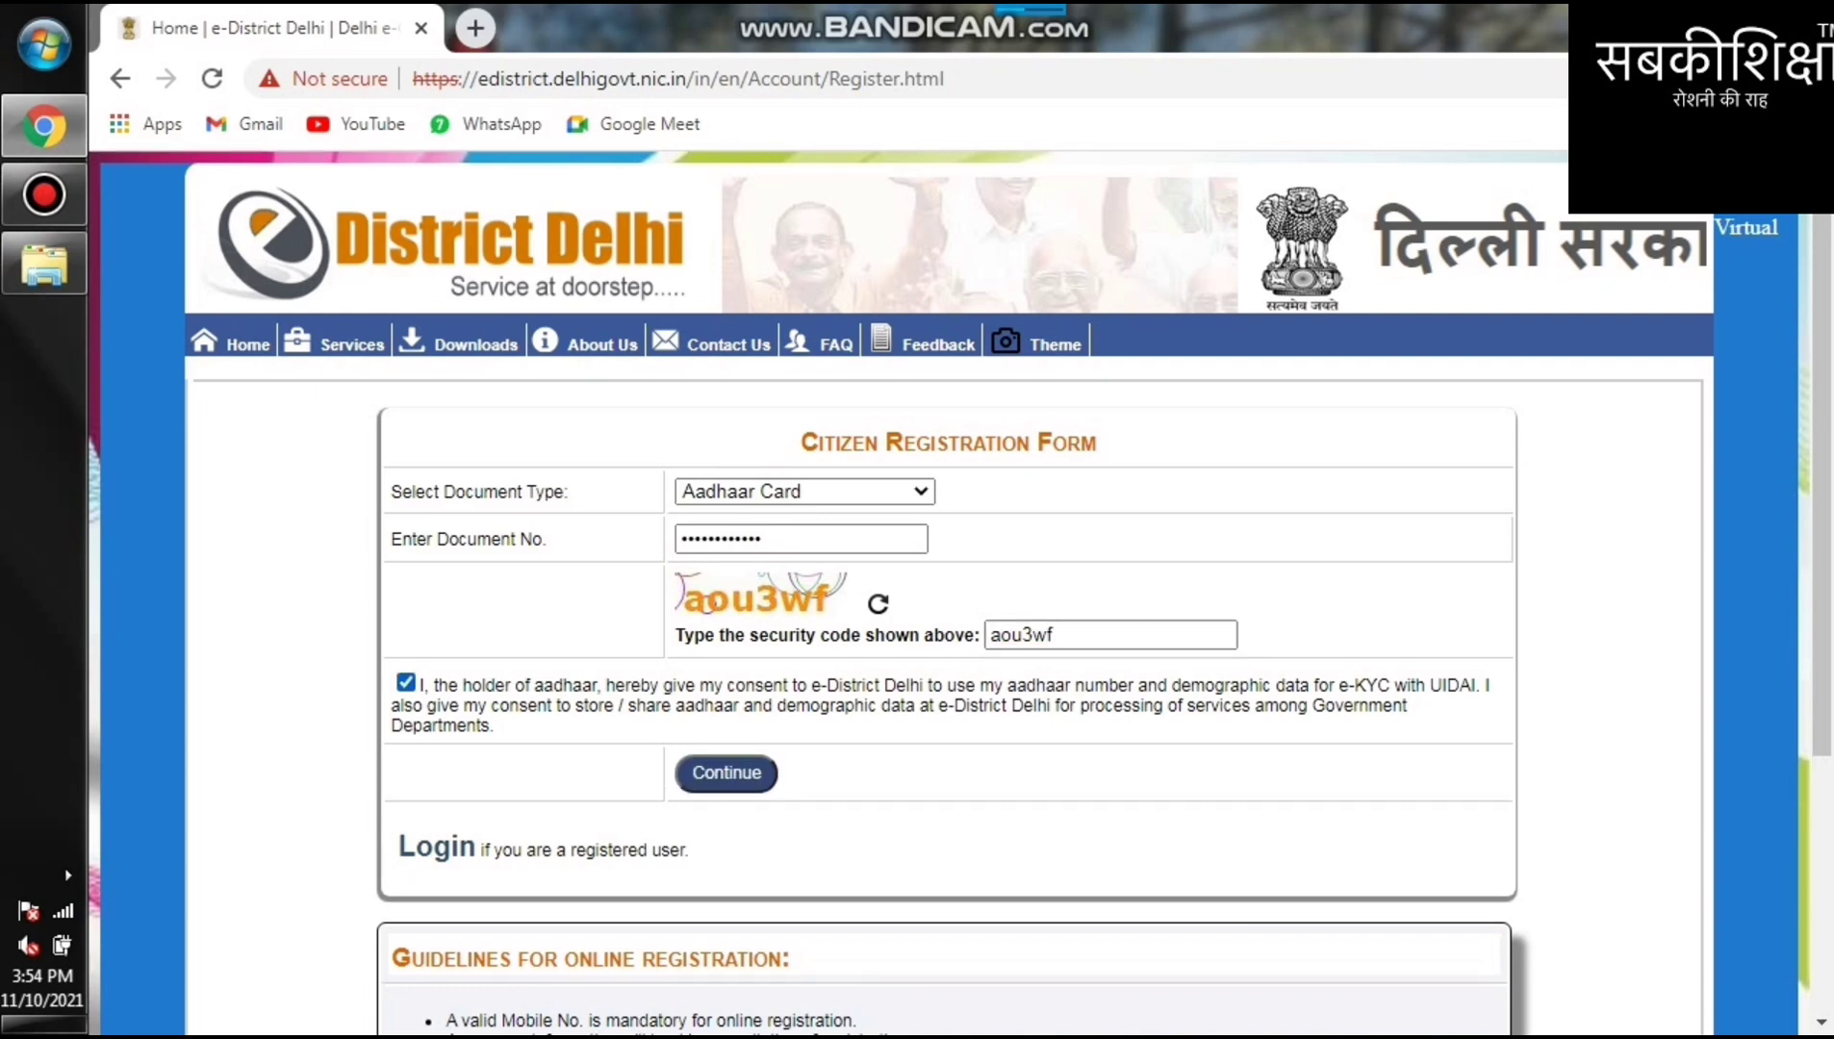
pyautogui.click(726, 772)
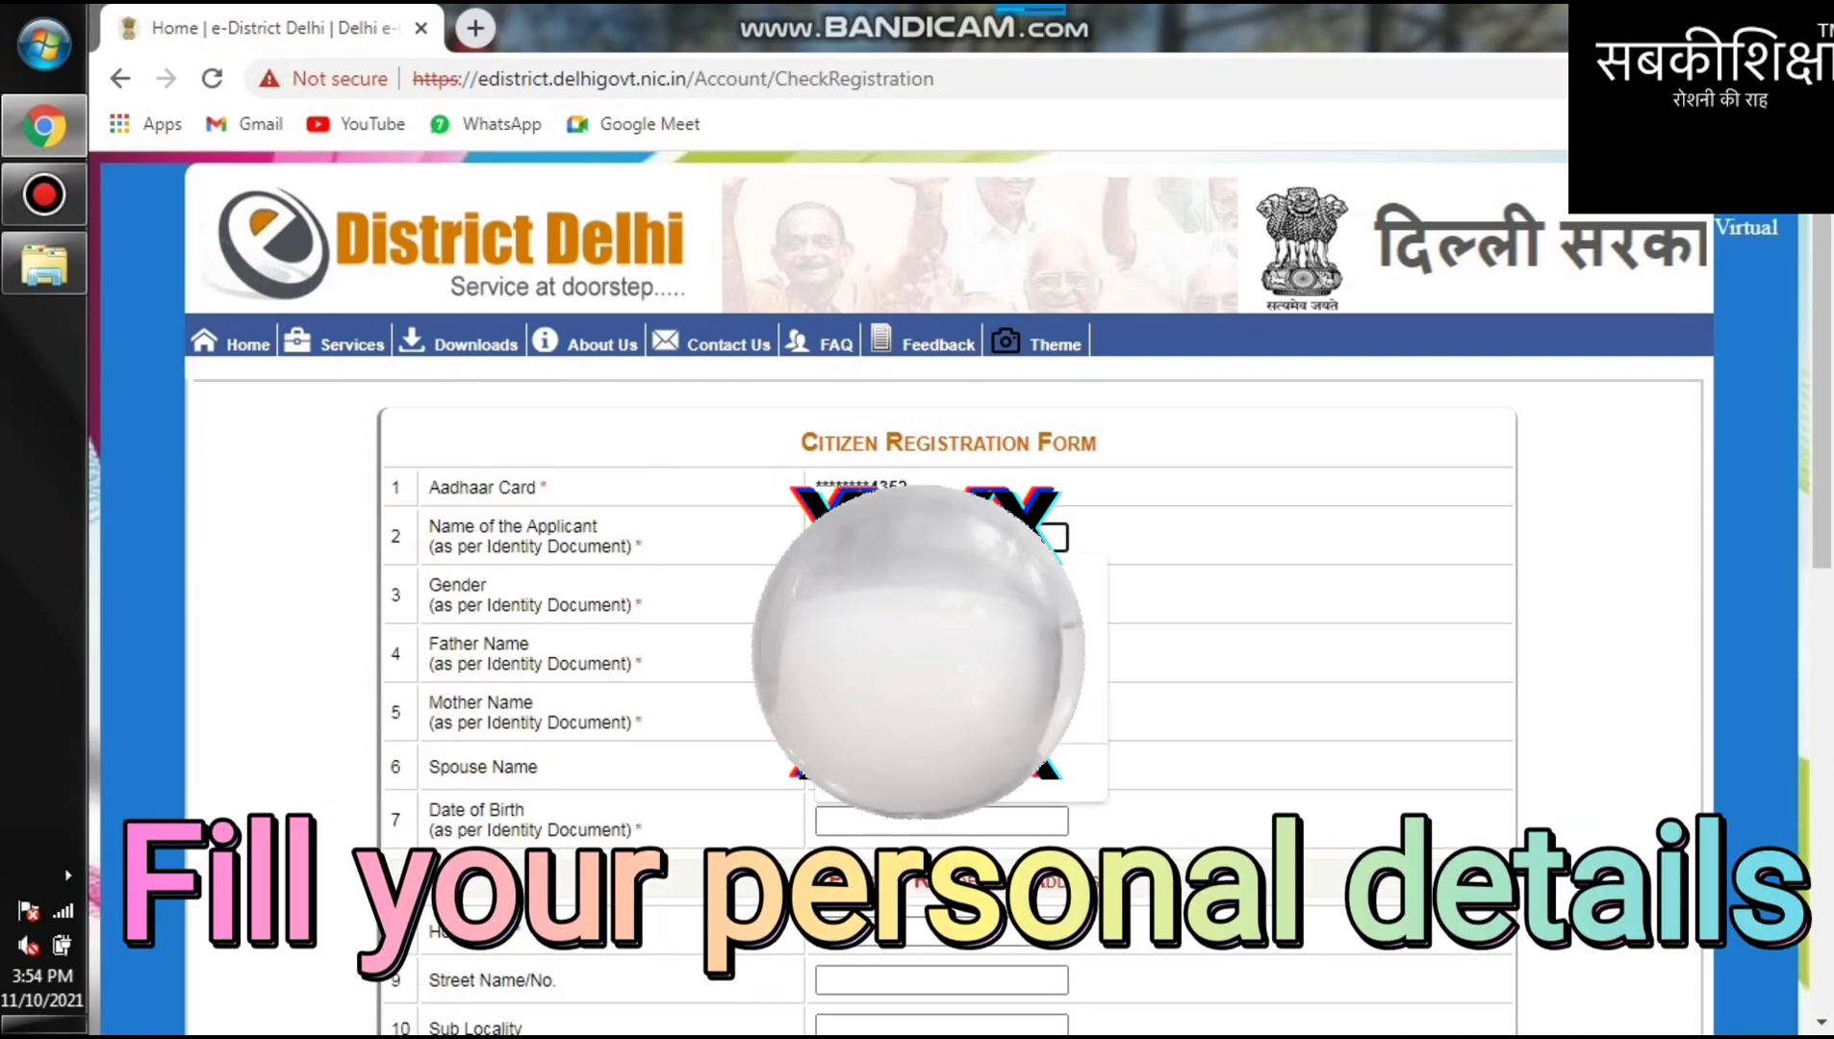
# - Turn on capital letters, dismiss the name field's saved suggestions and clear a stray selection
pyautogui.press('capslock')
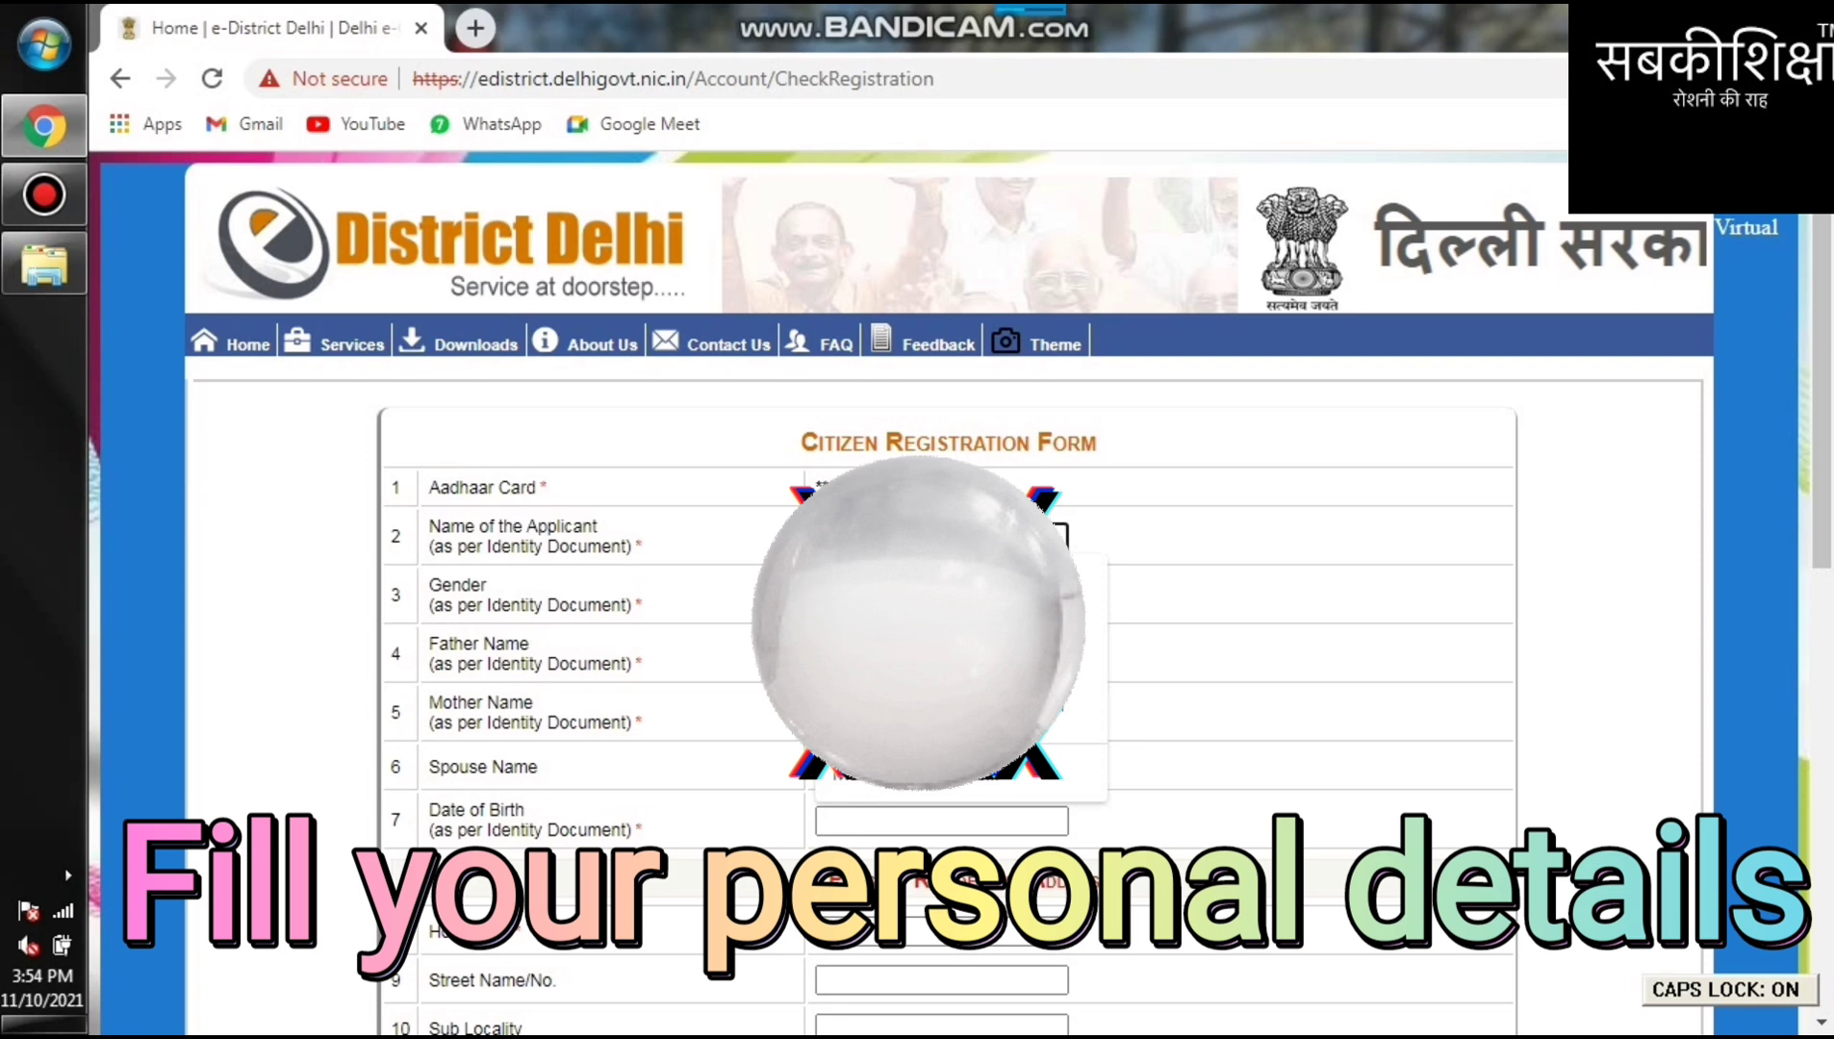
pyautogui.press('Escape')
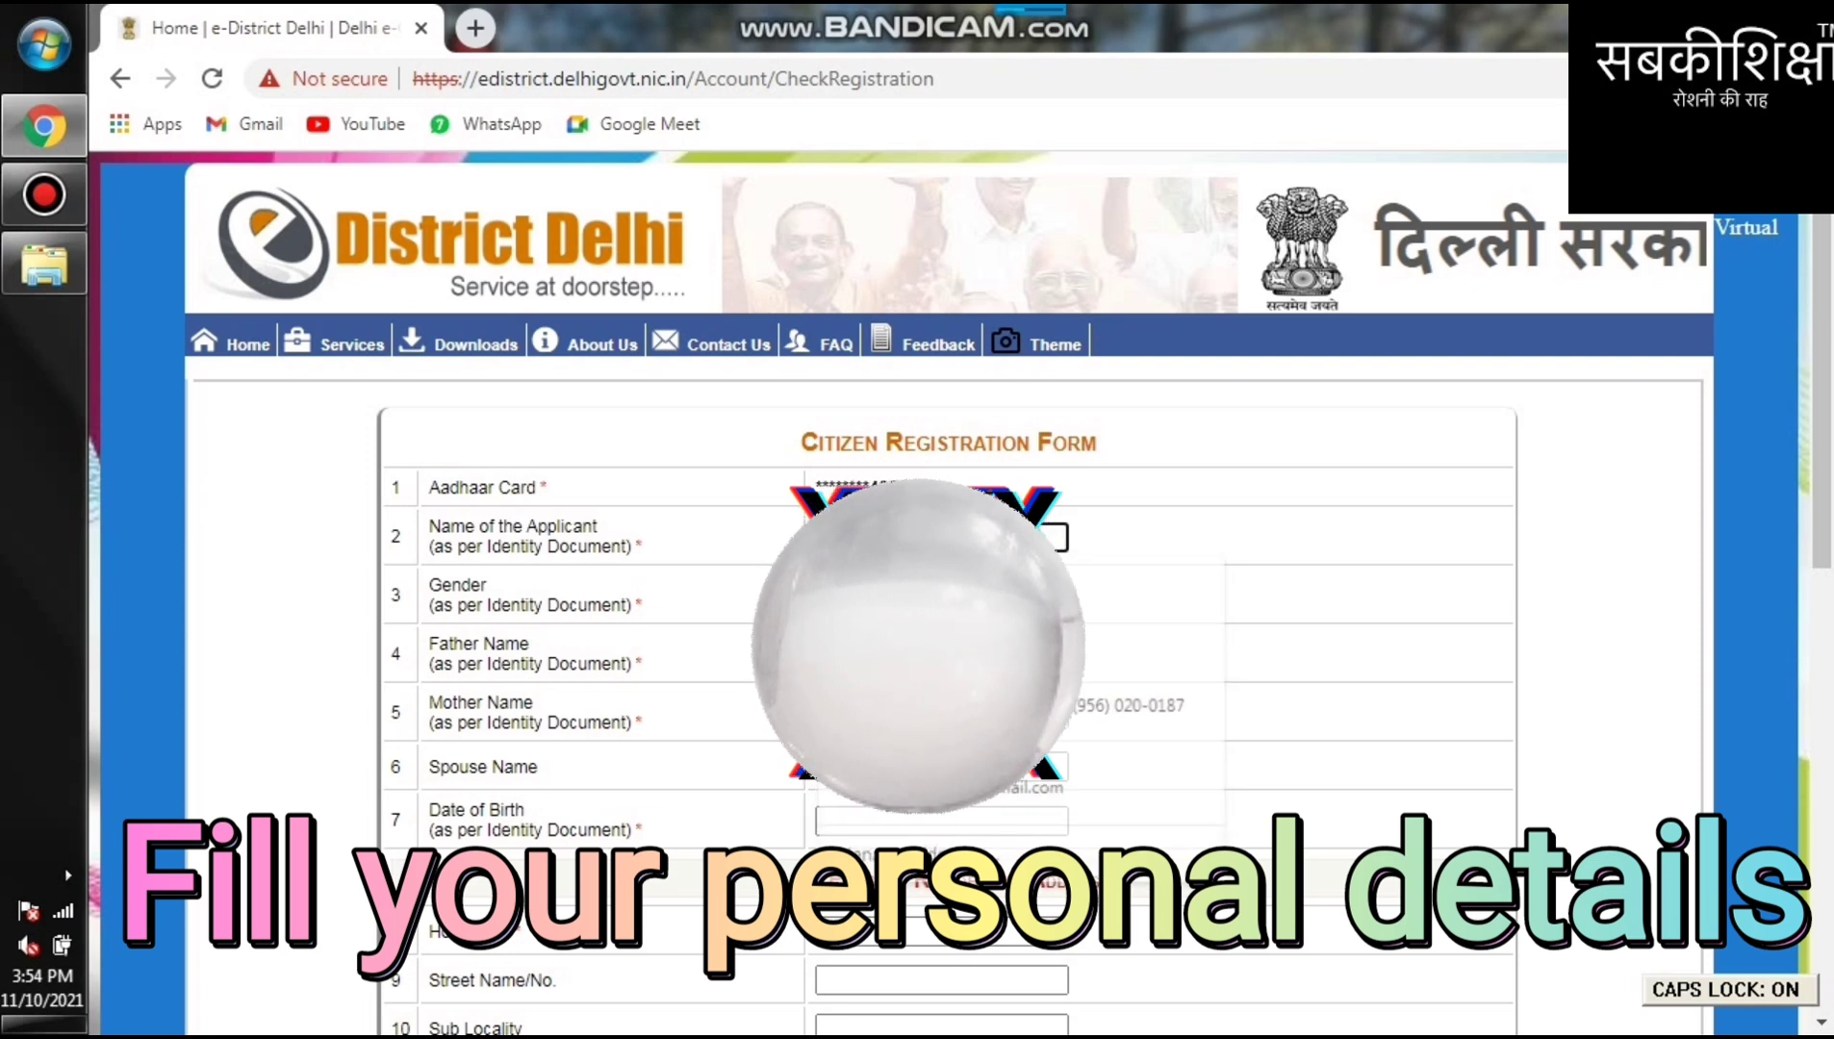
pyautogui.press('Down')
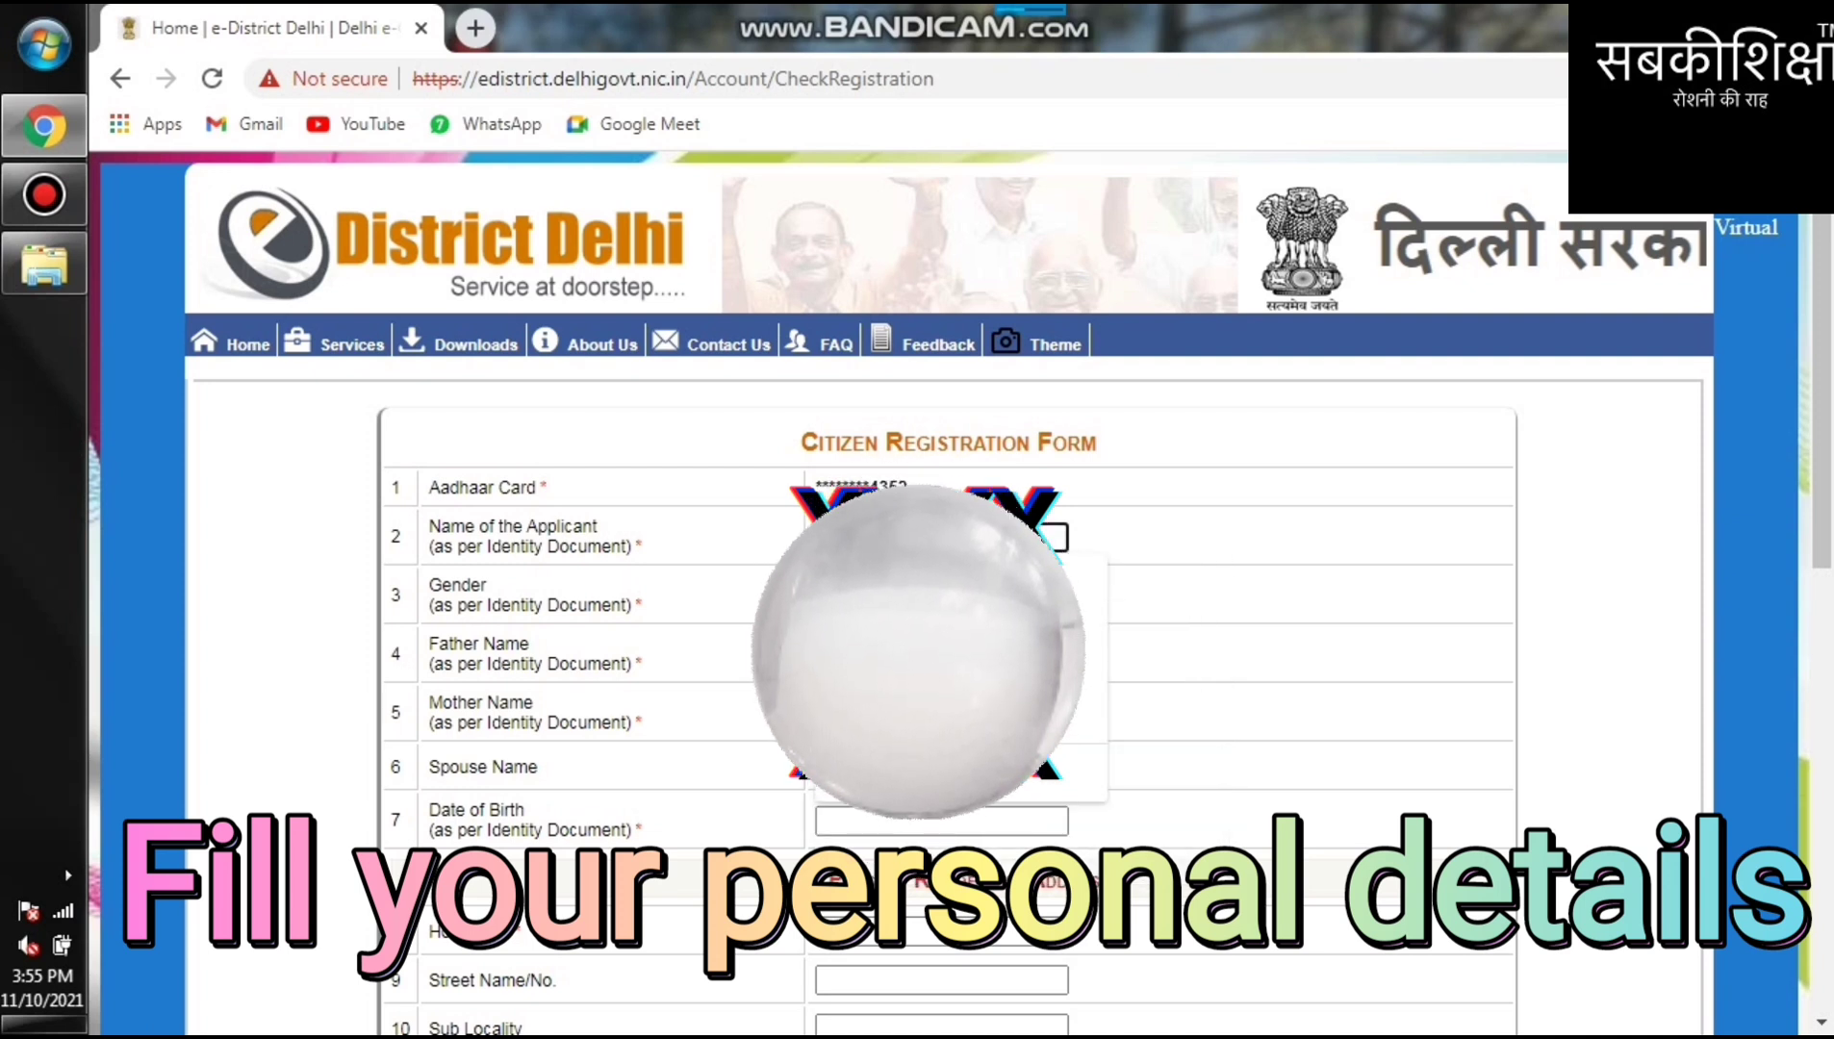
pyautogui.moveTo(488, 585); pyautogui.dragTo(647, 605)
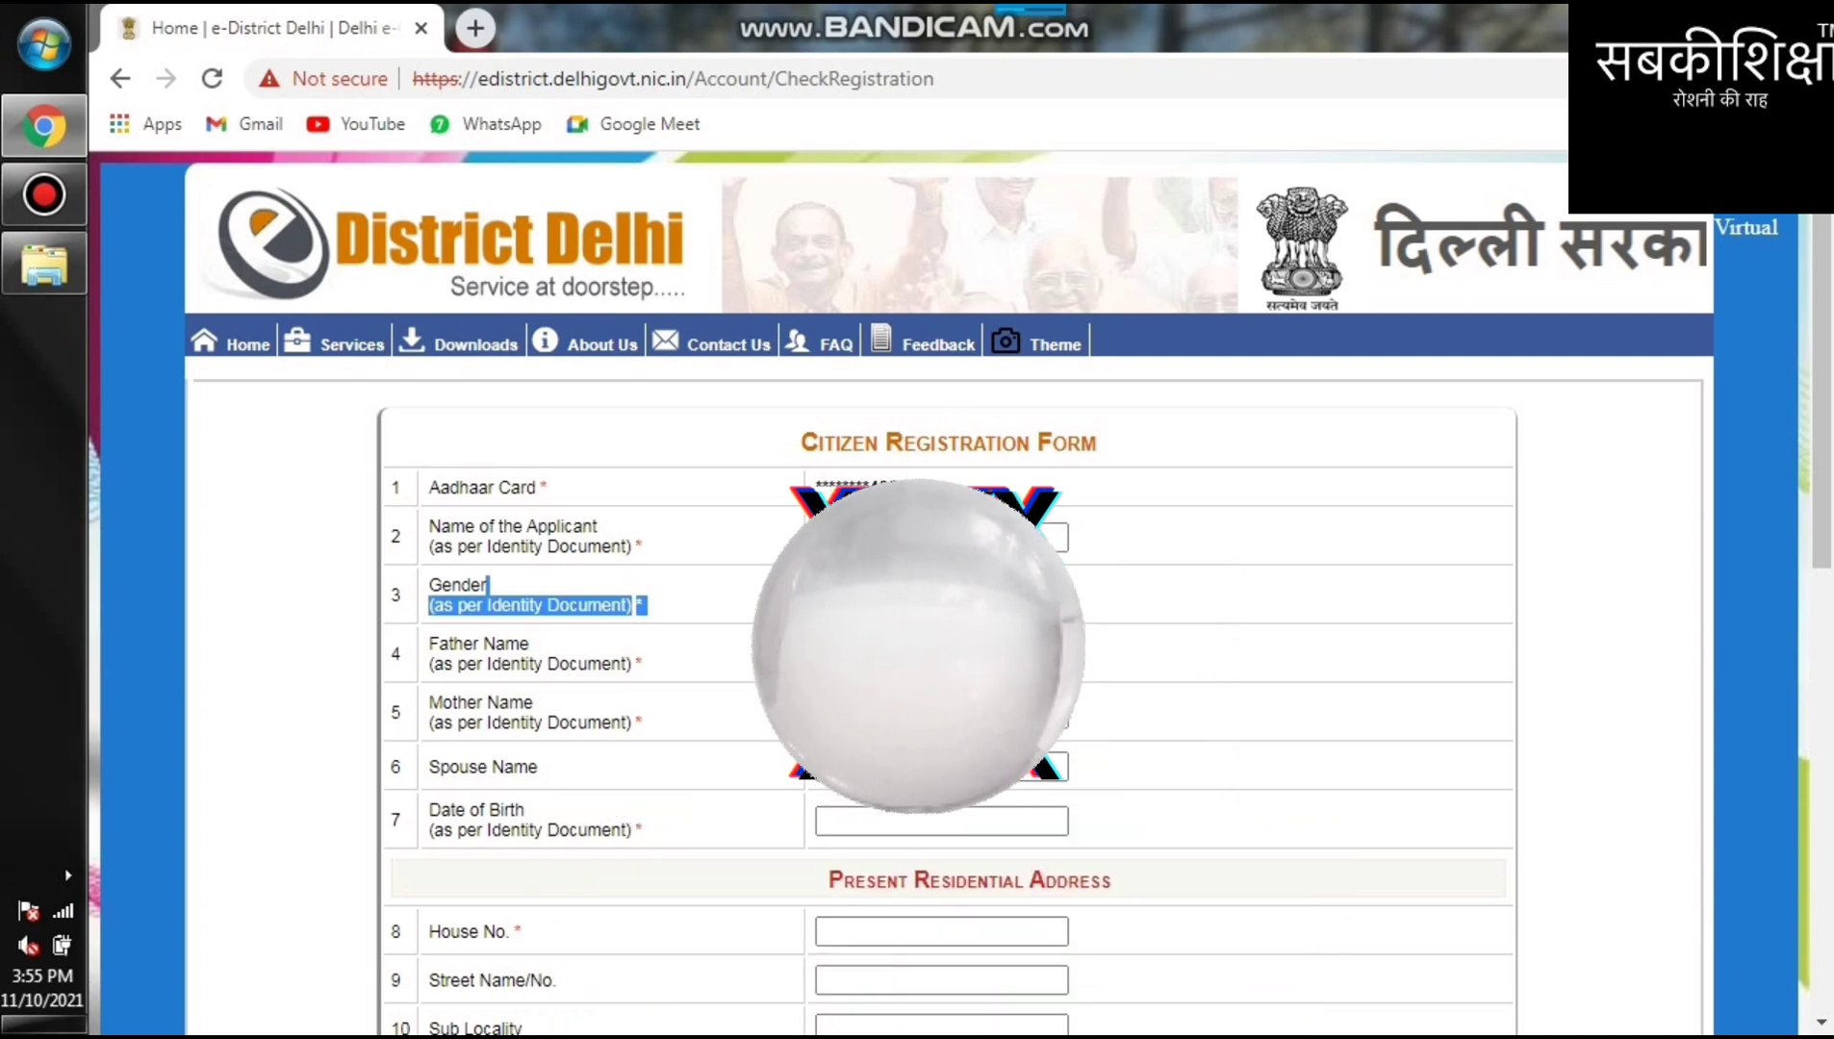
pyautogui.click(488, 585)
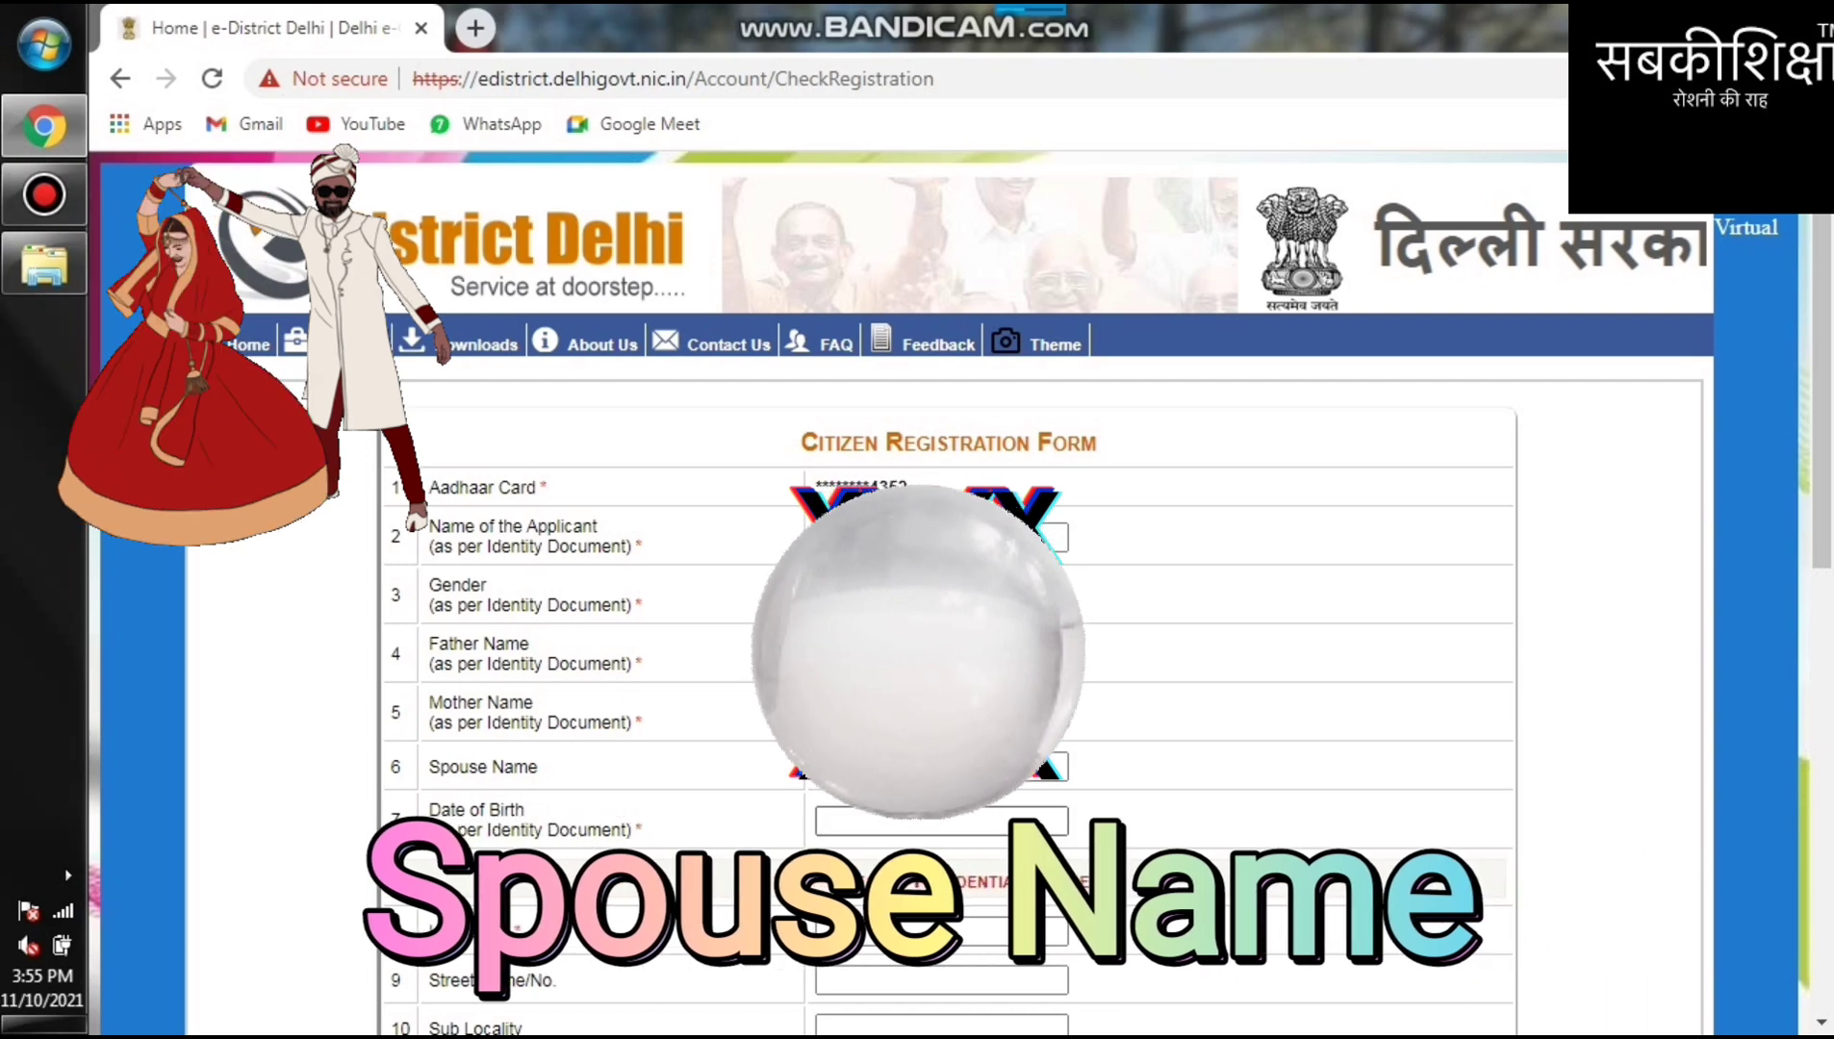
pyautogui.click(941, 820)
pyautogui.click(1078, 463)
pyautogui.scroll(5, 1066, 510)
pyautogui.scroll(2, 1066, 750)
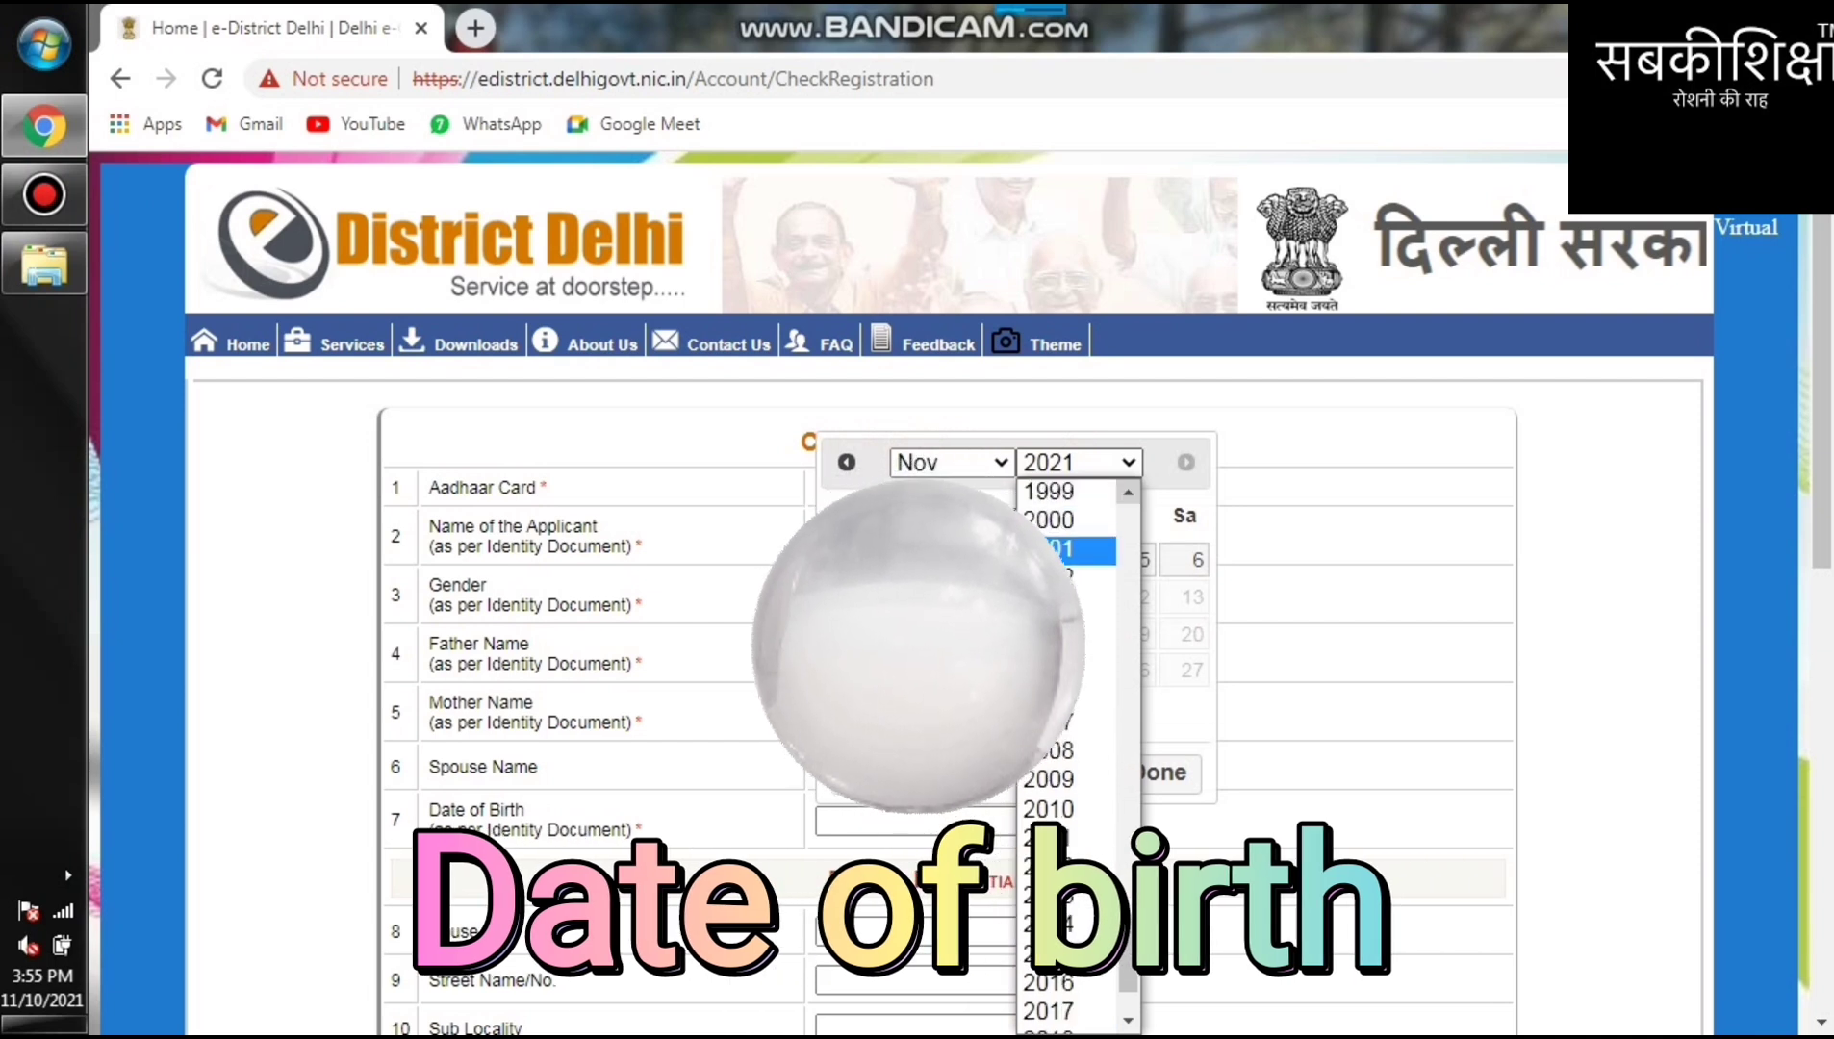
pyautogui.click(1058, 548)
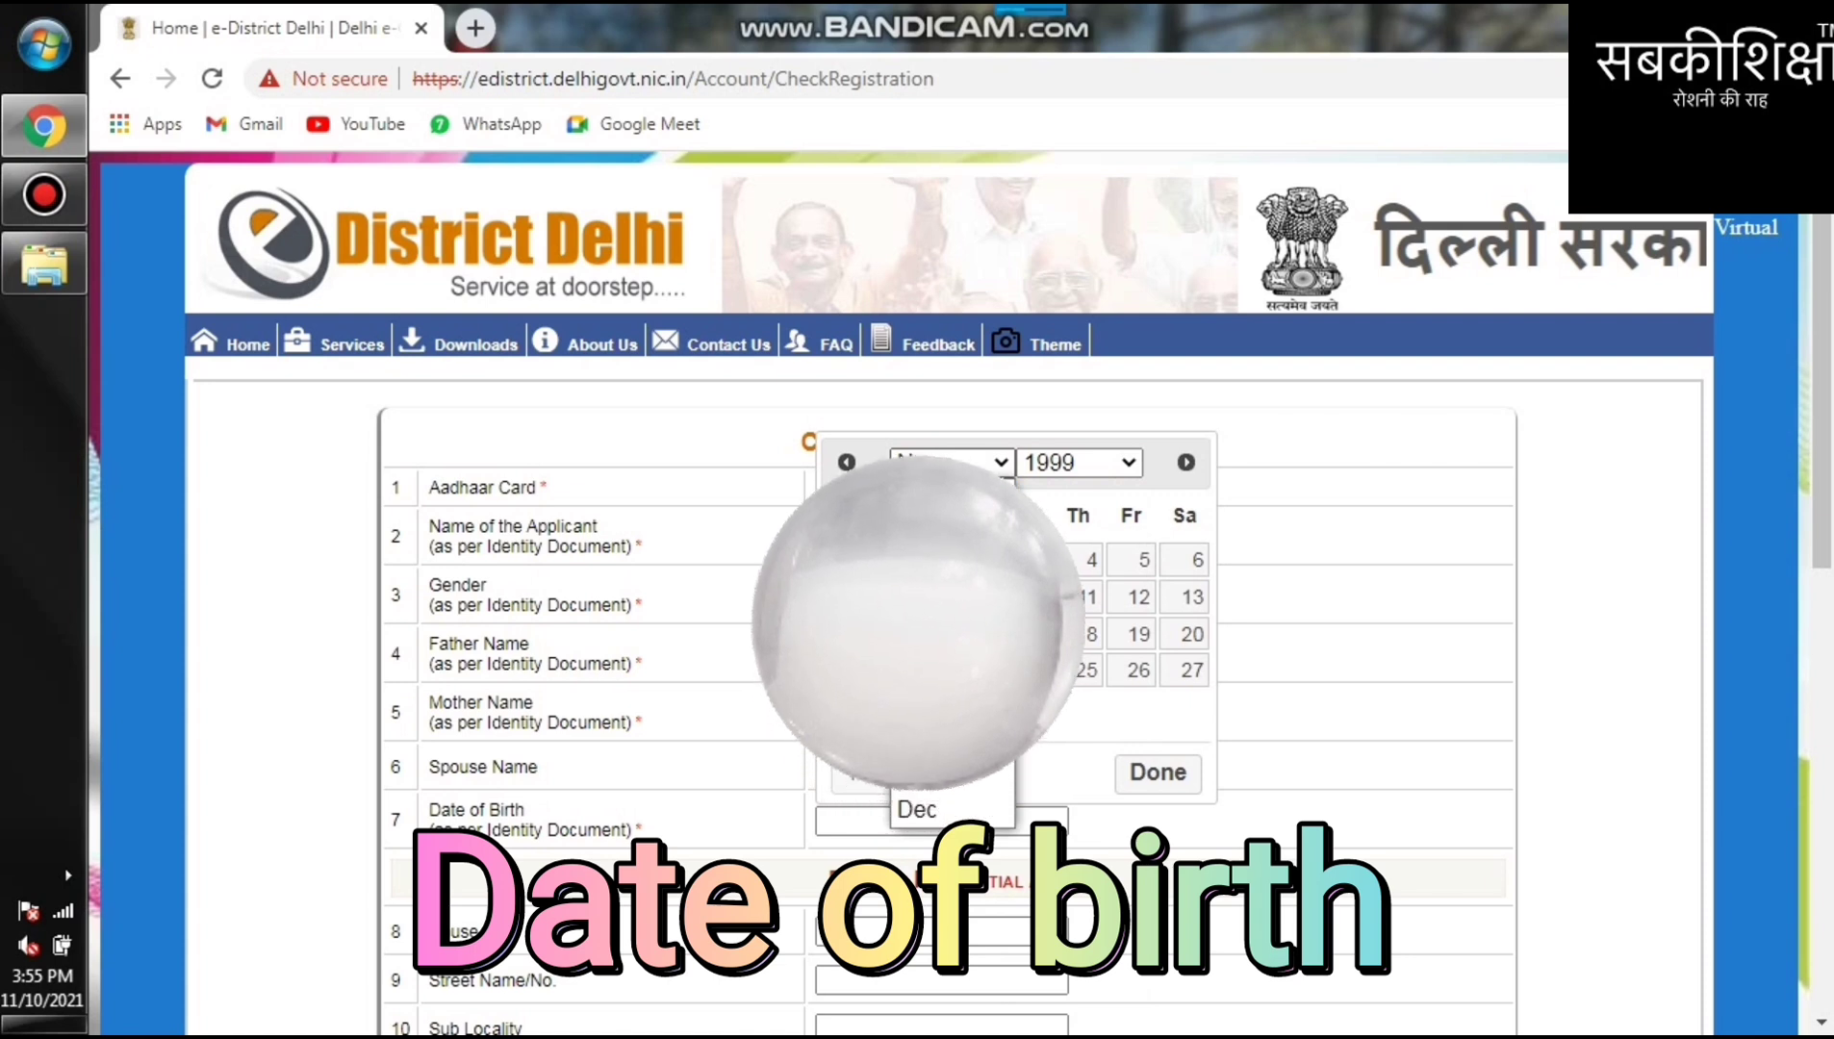
pyautogui.click(924, 695)
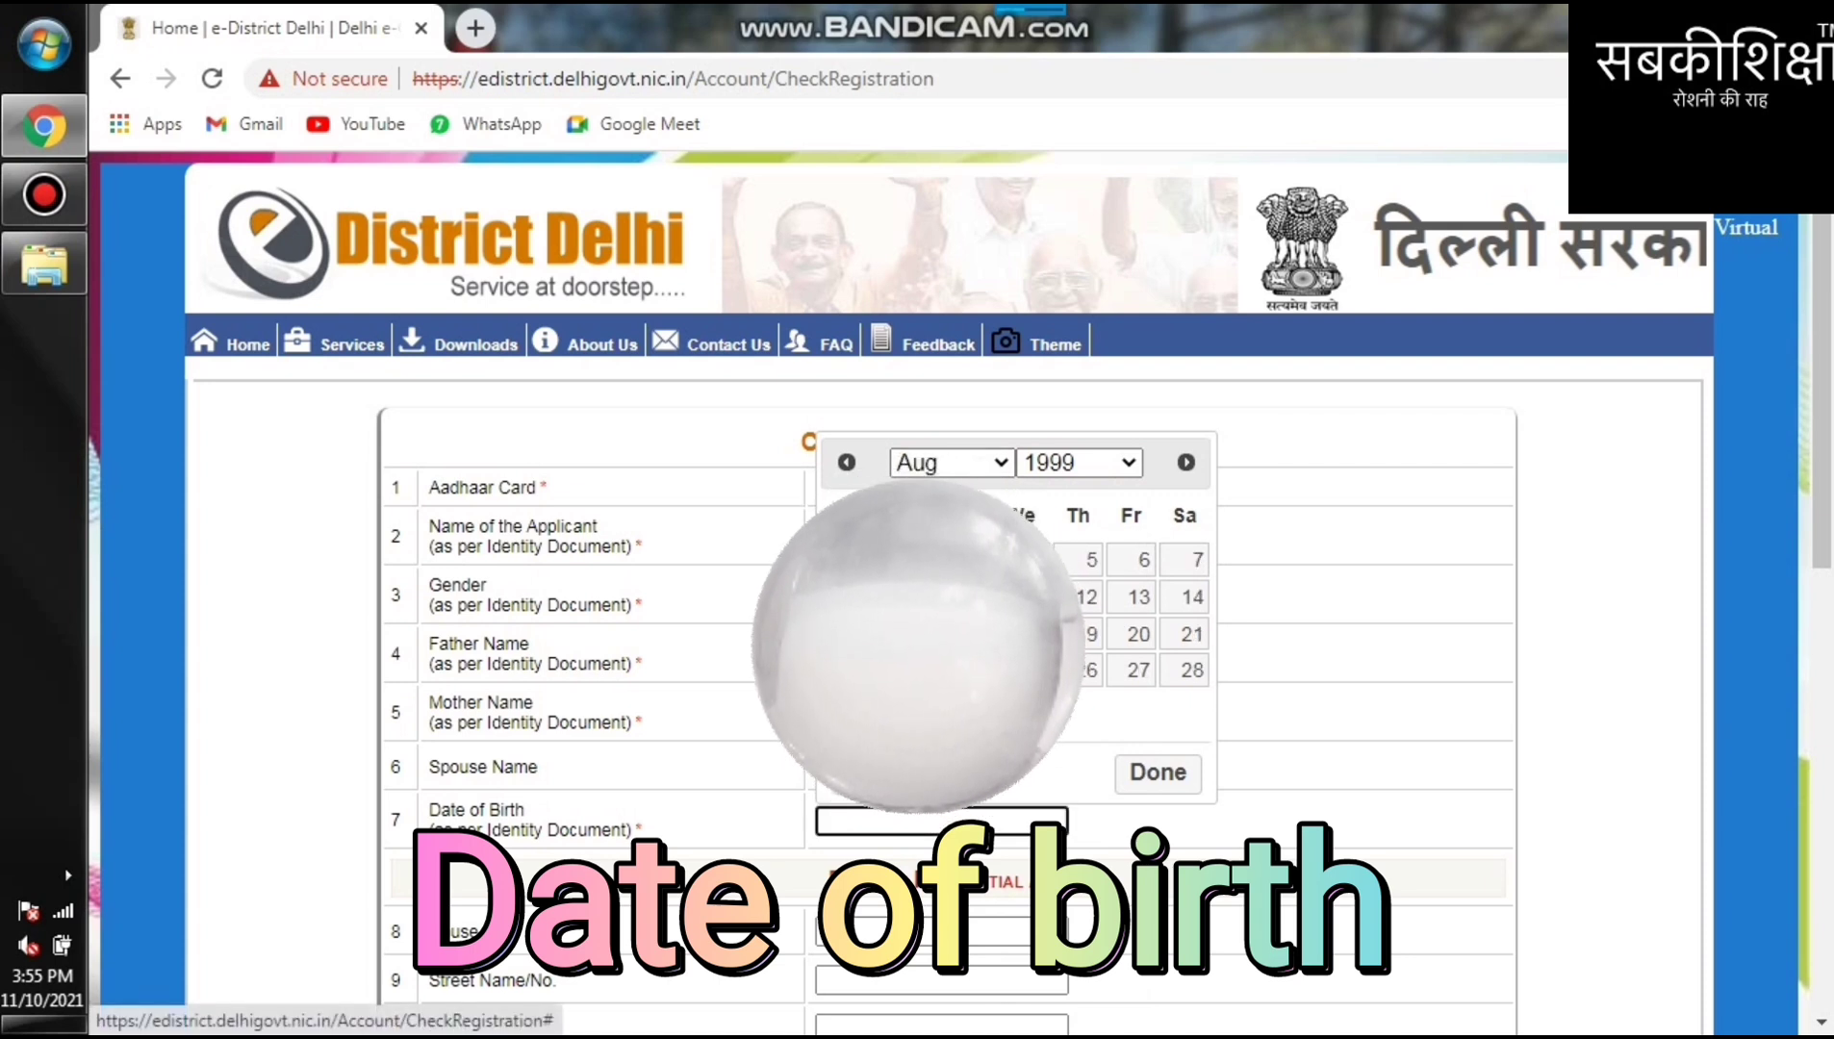
pyautogui.click(862, 670)
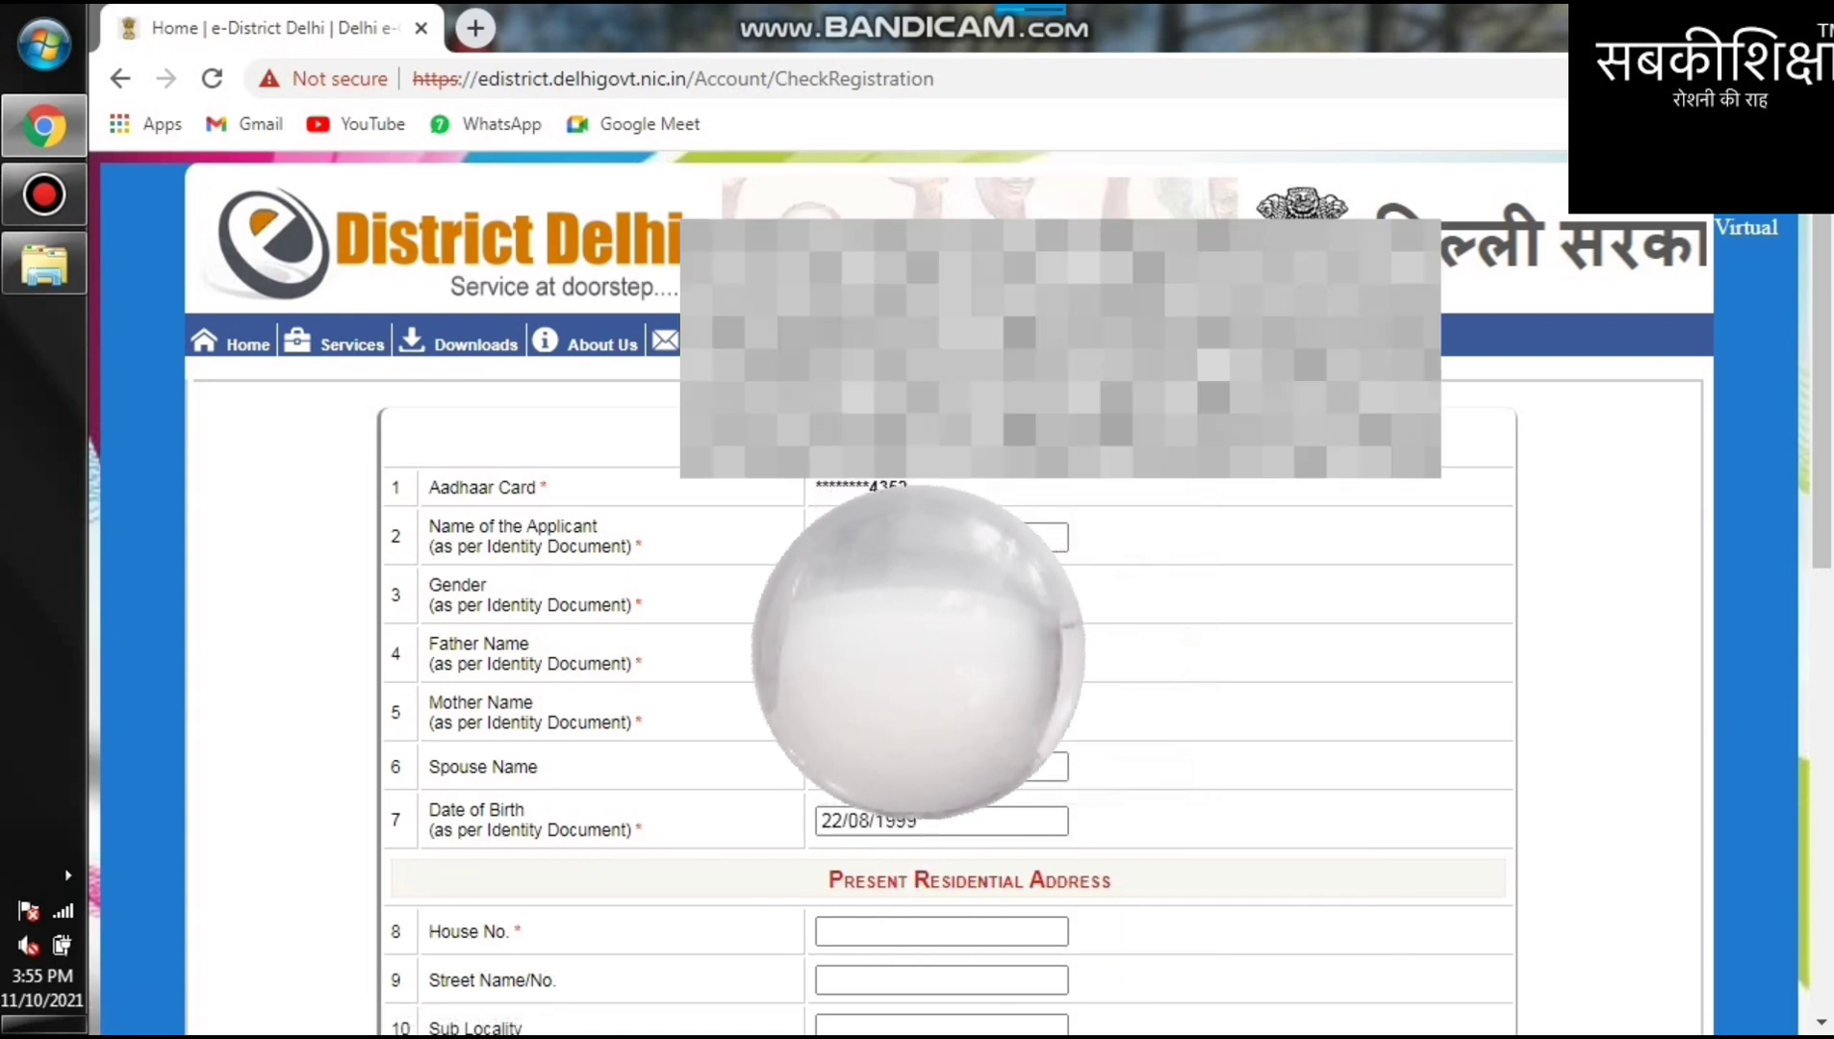
# - Scroll to the present address section and start typing the street address
pyautogui.scroll(-4, 948, 616)
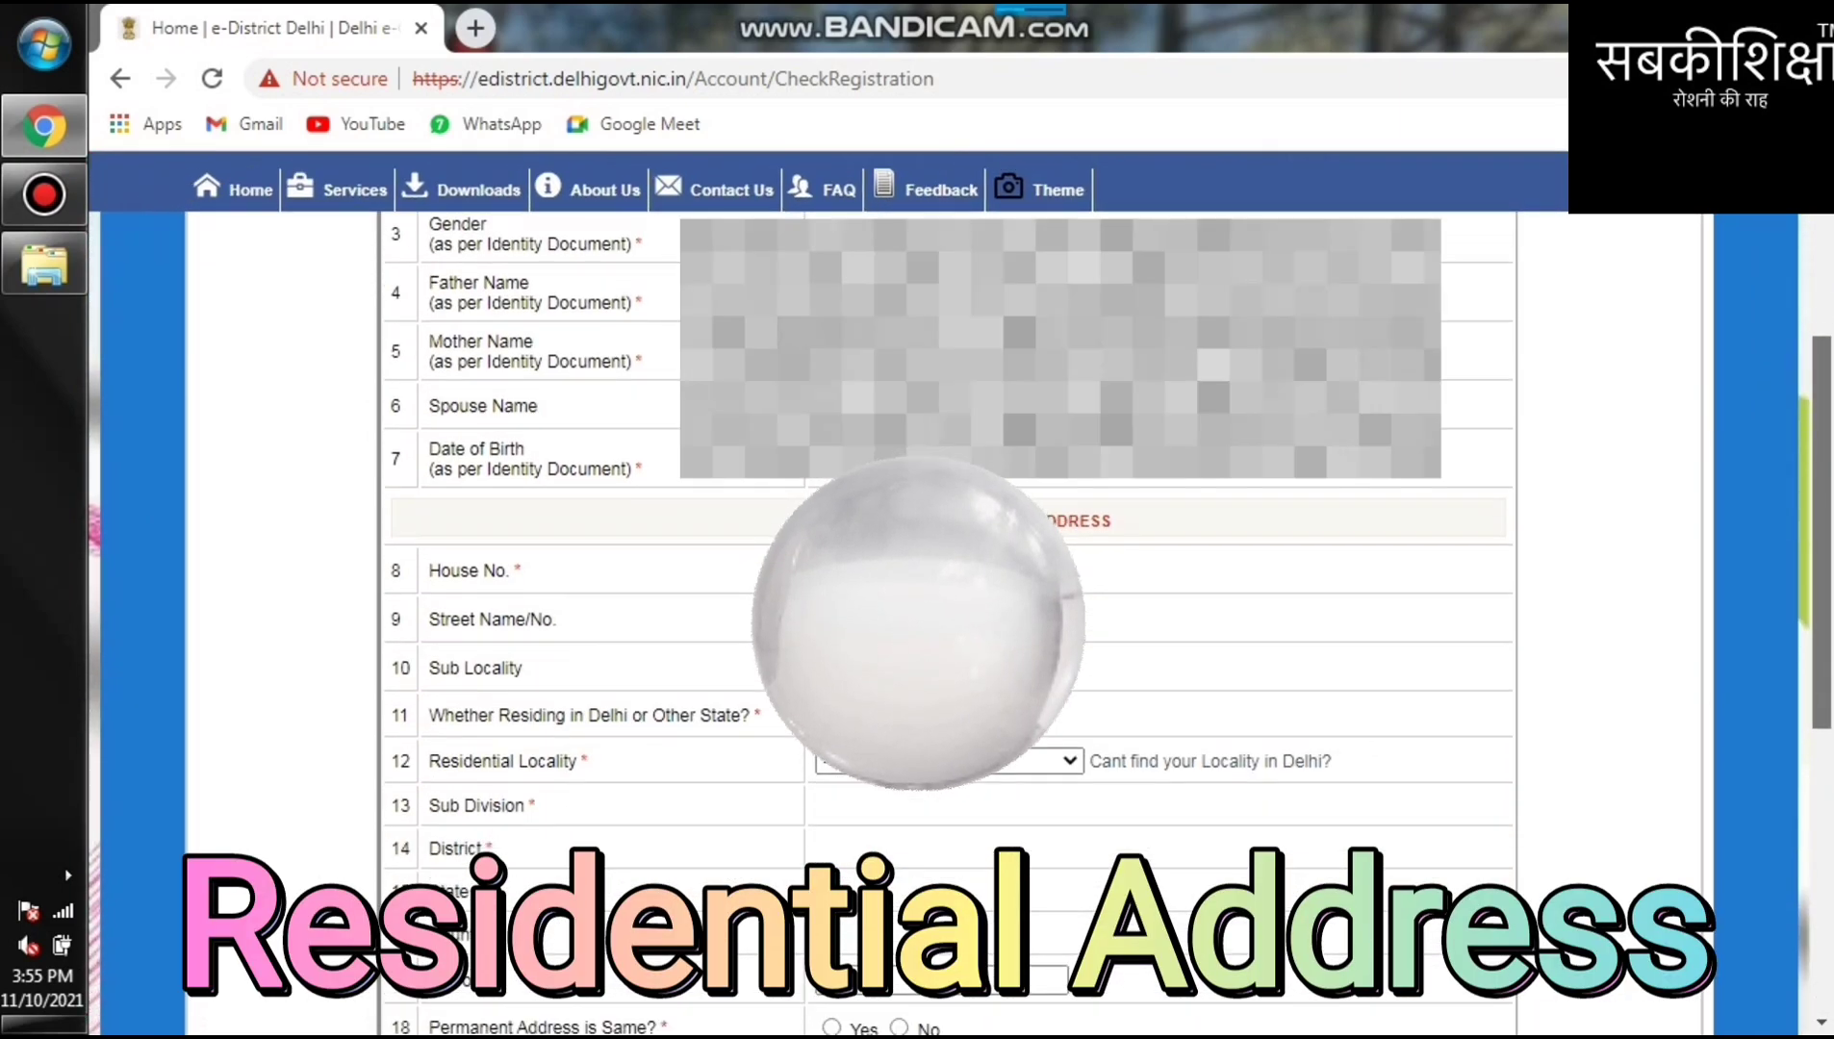
pyautogui.scroll(-1, 919, 621)
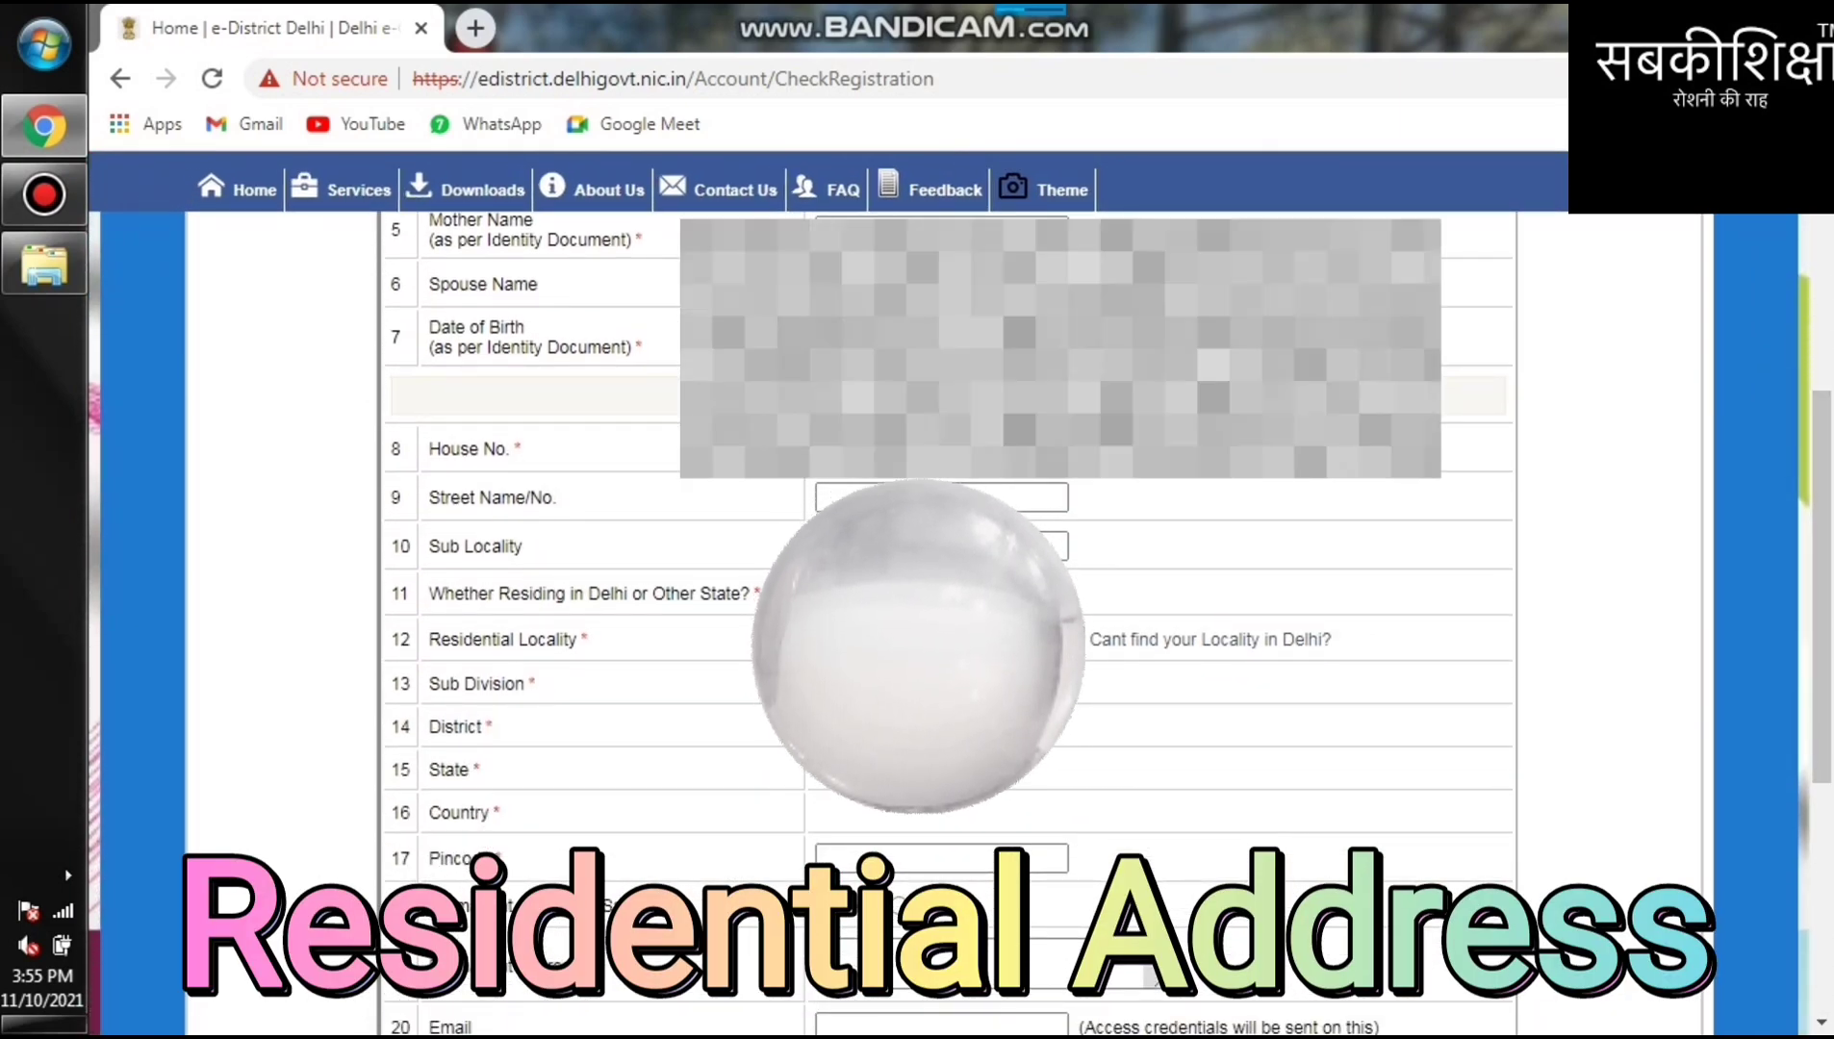
pyautogui.press('capslock')
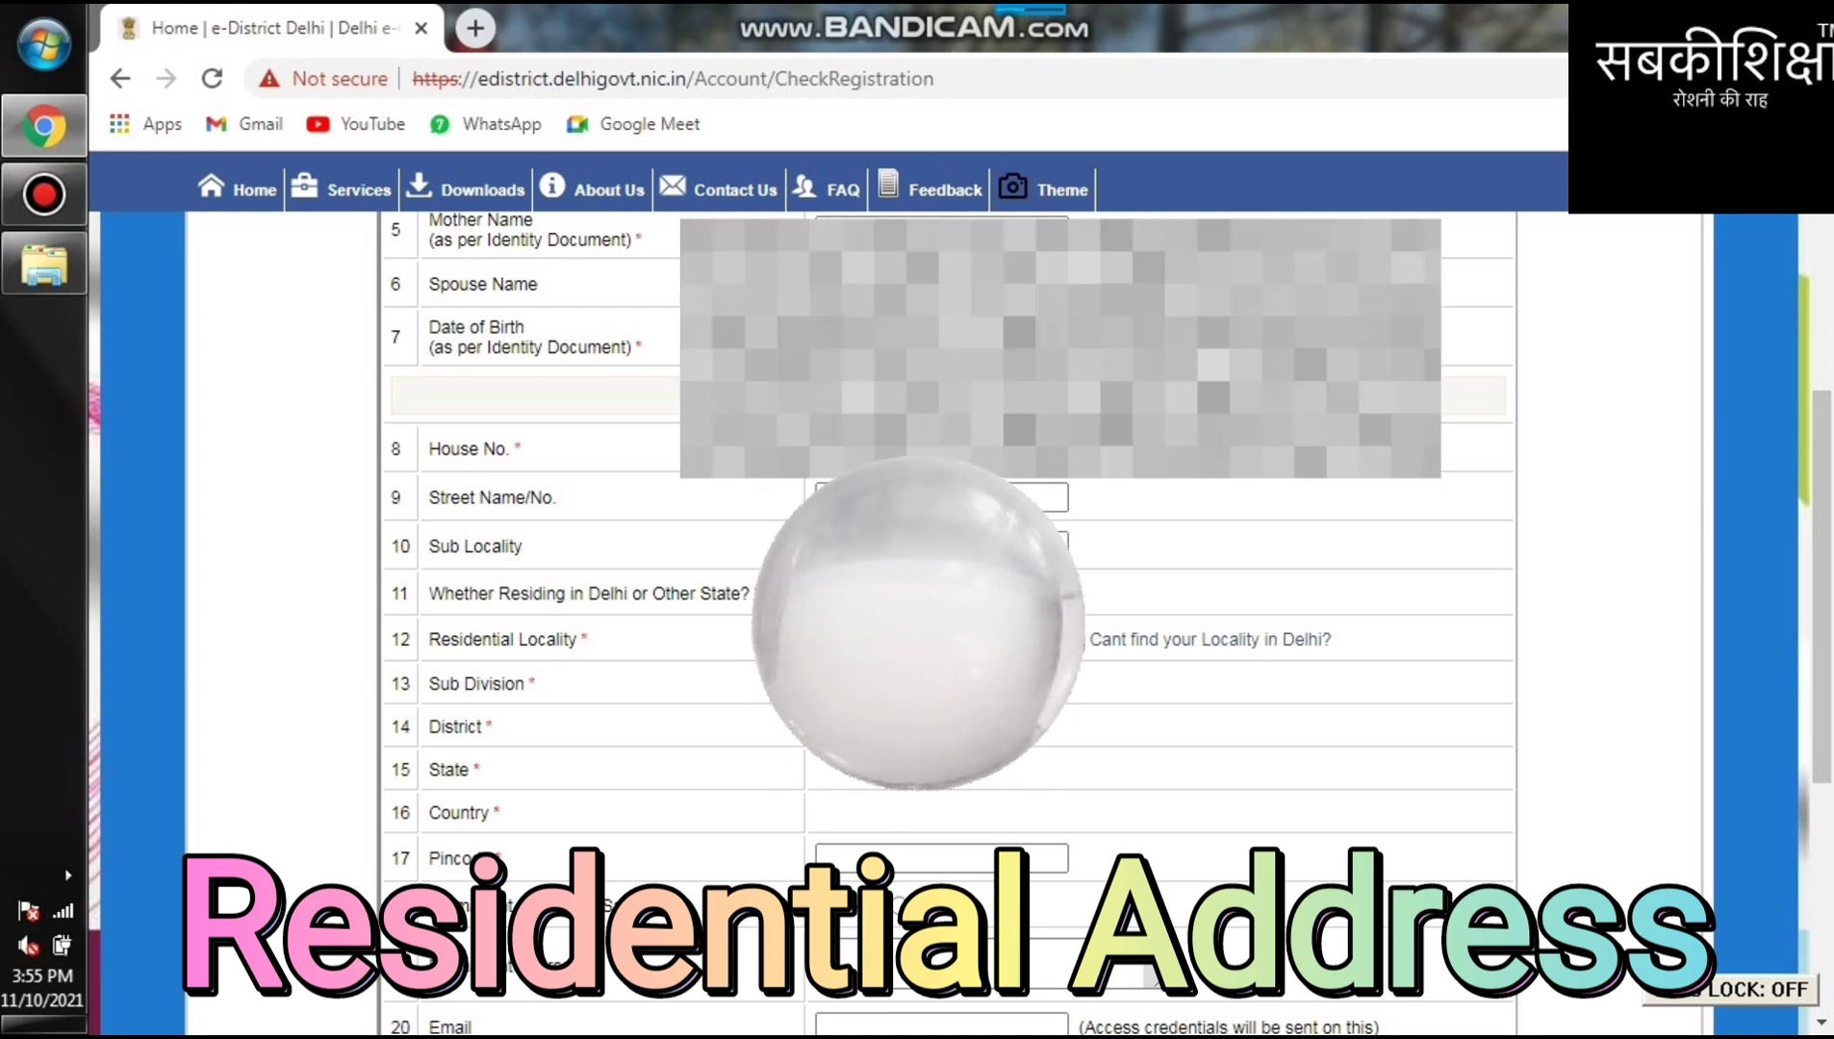
pyautogui.press('capslock')
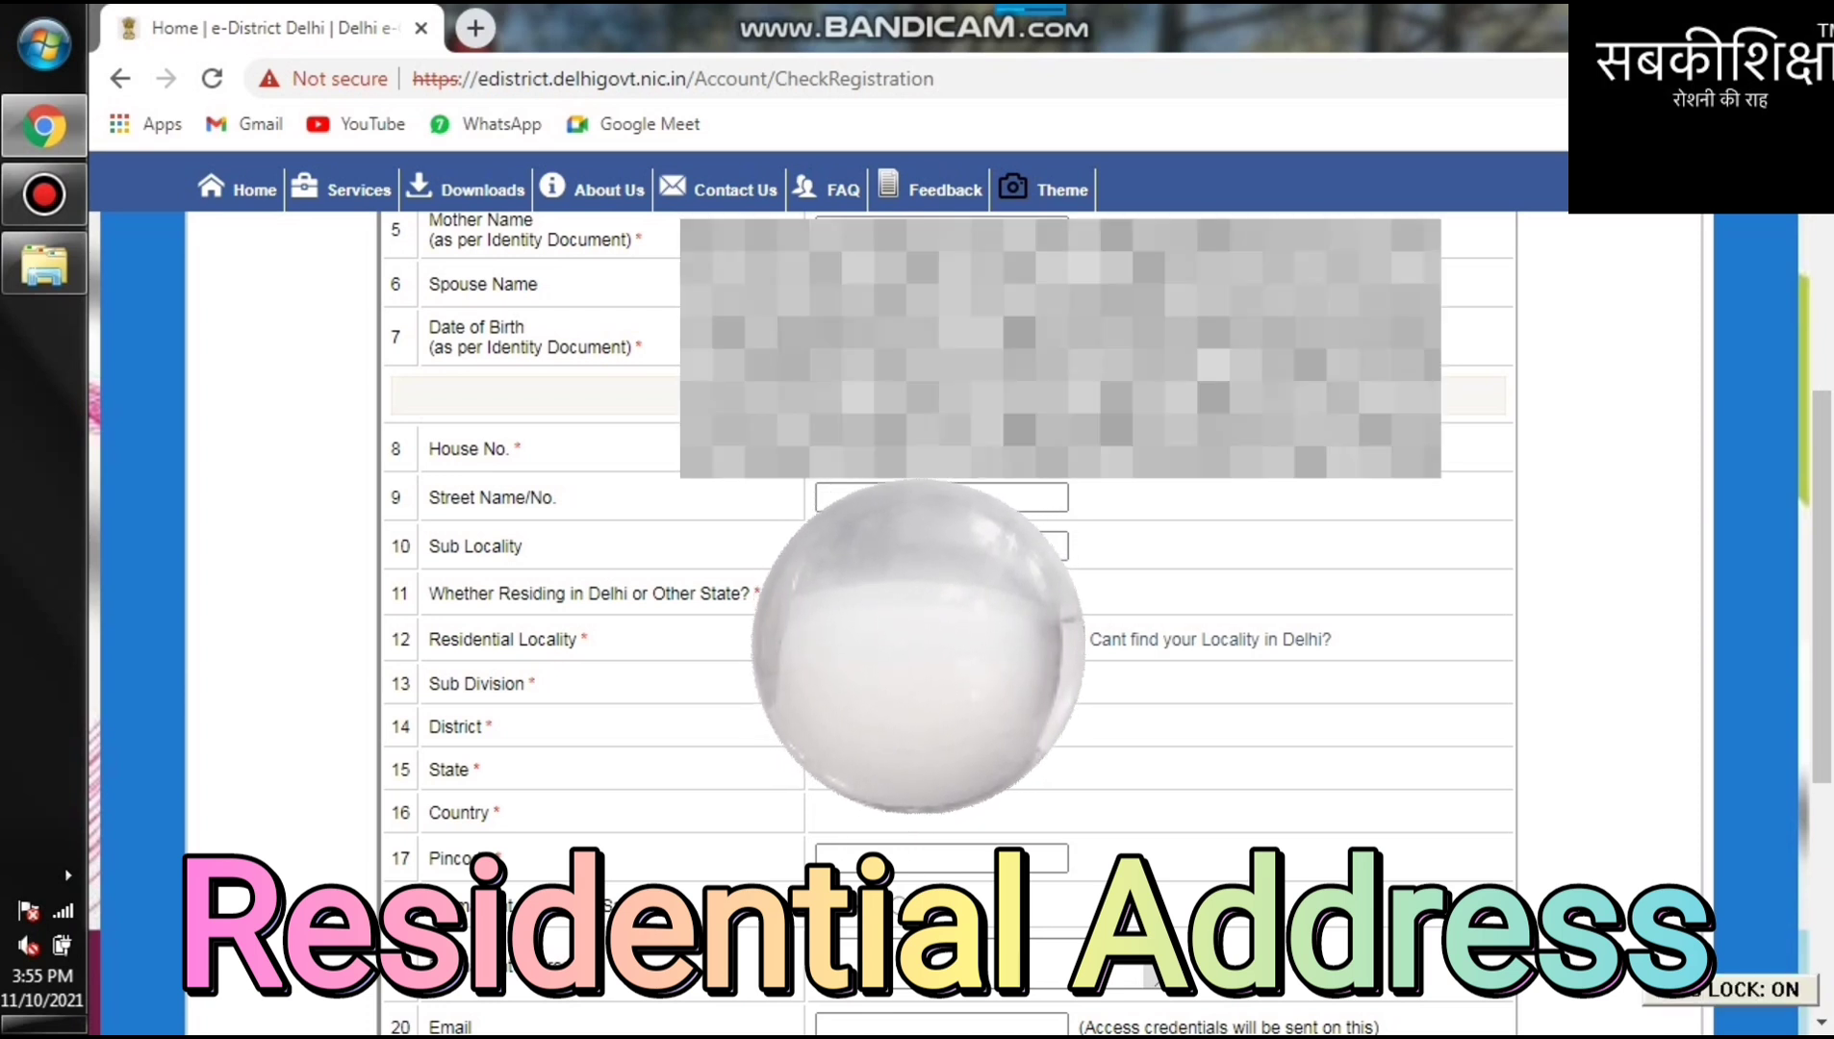
pyautogui.press('capslock')
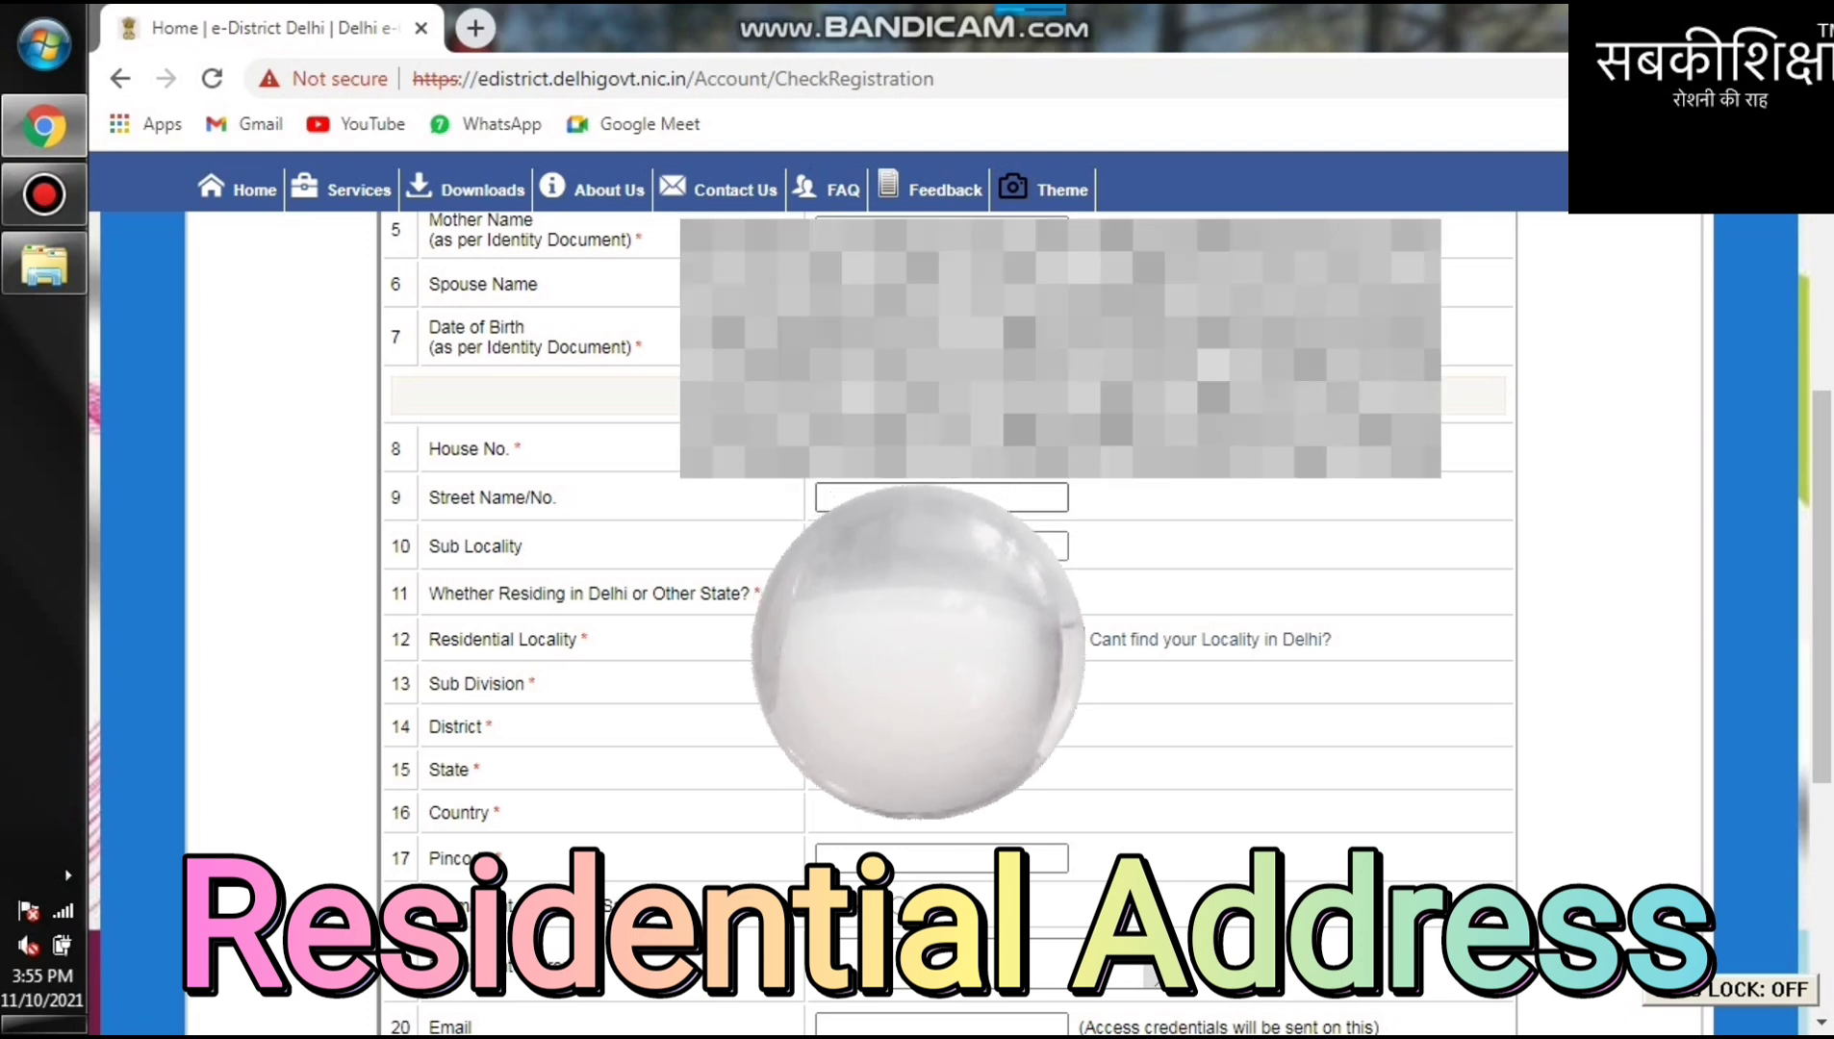
pyautogui.write('S')
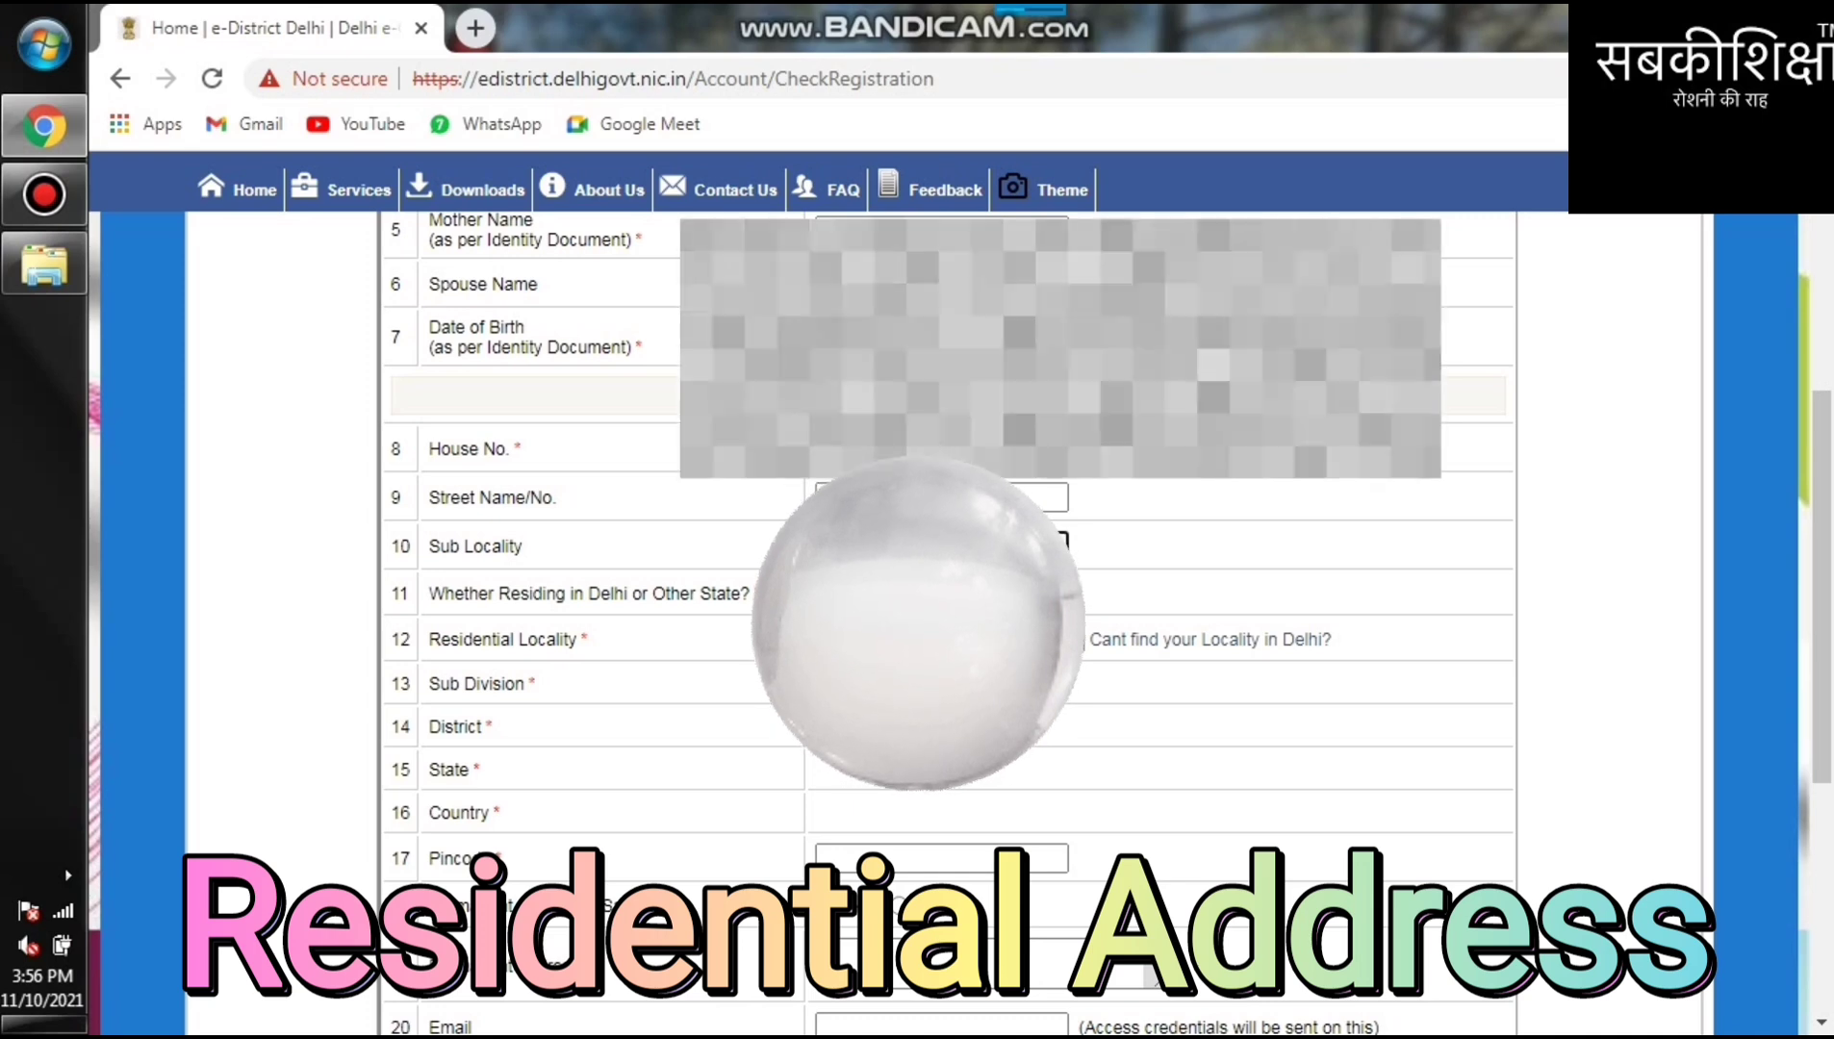
# - Choose the residential locality, then fill the pincode and address from Chrome's saved suggestion
pyautogui.click(924, 639)
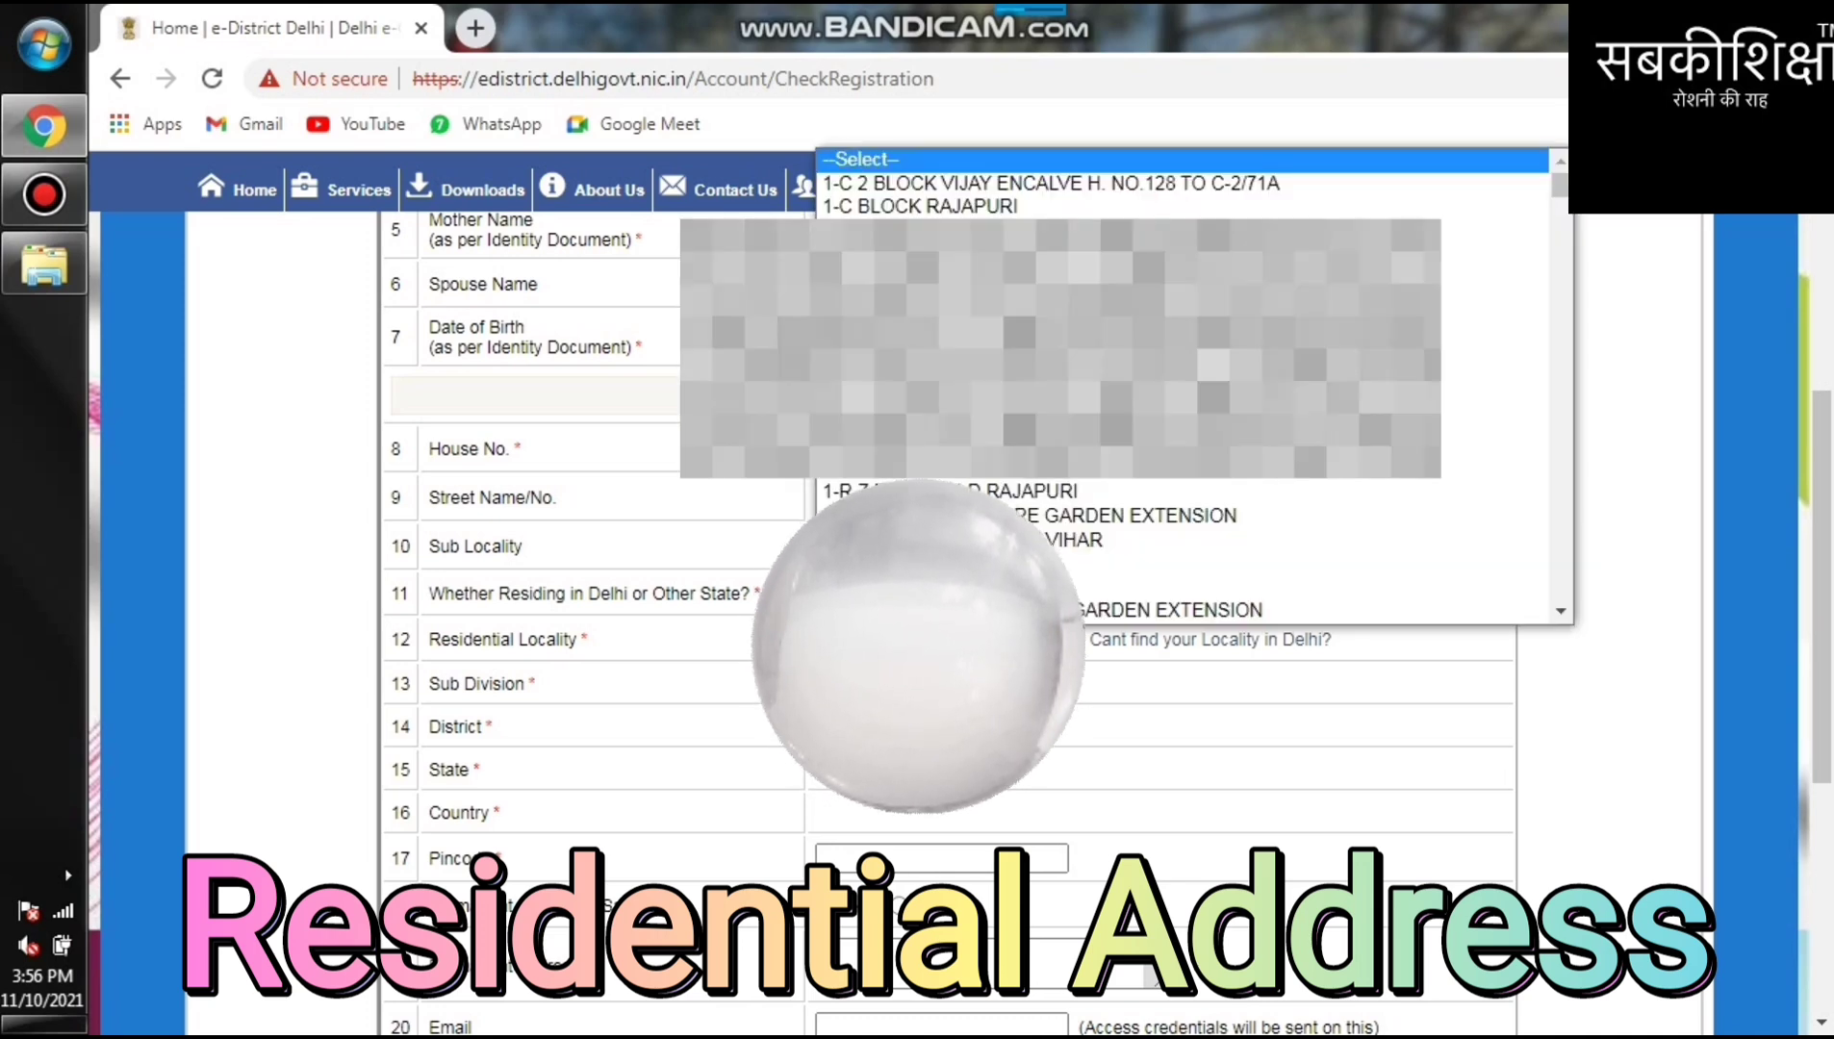
pyautogui.scroll(-20, 918, 635)
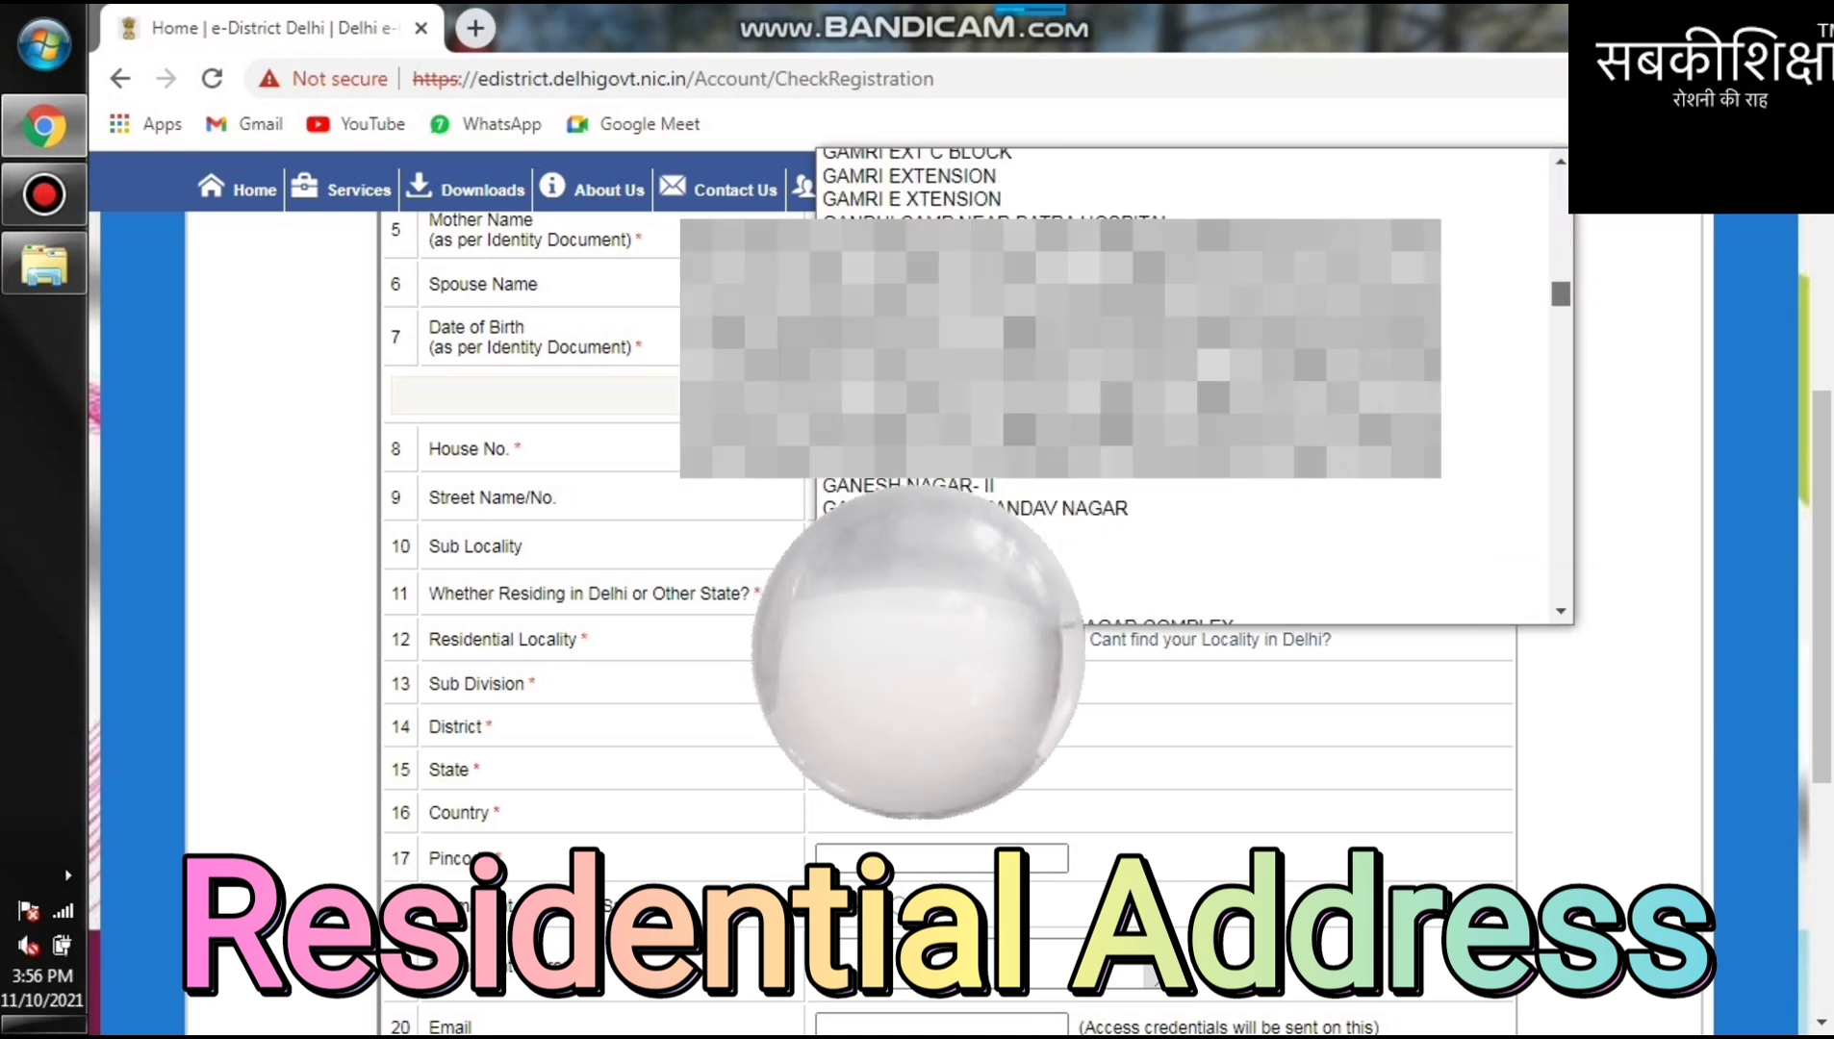
pyautogui.scroll(-10, 918, 635)
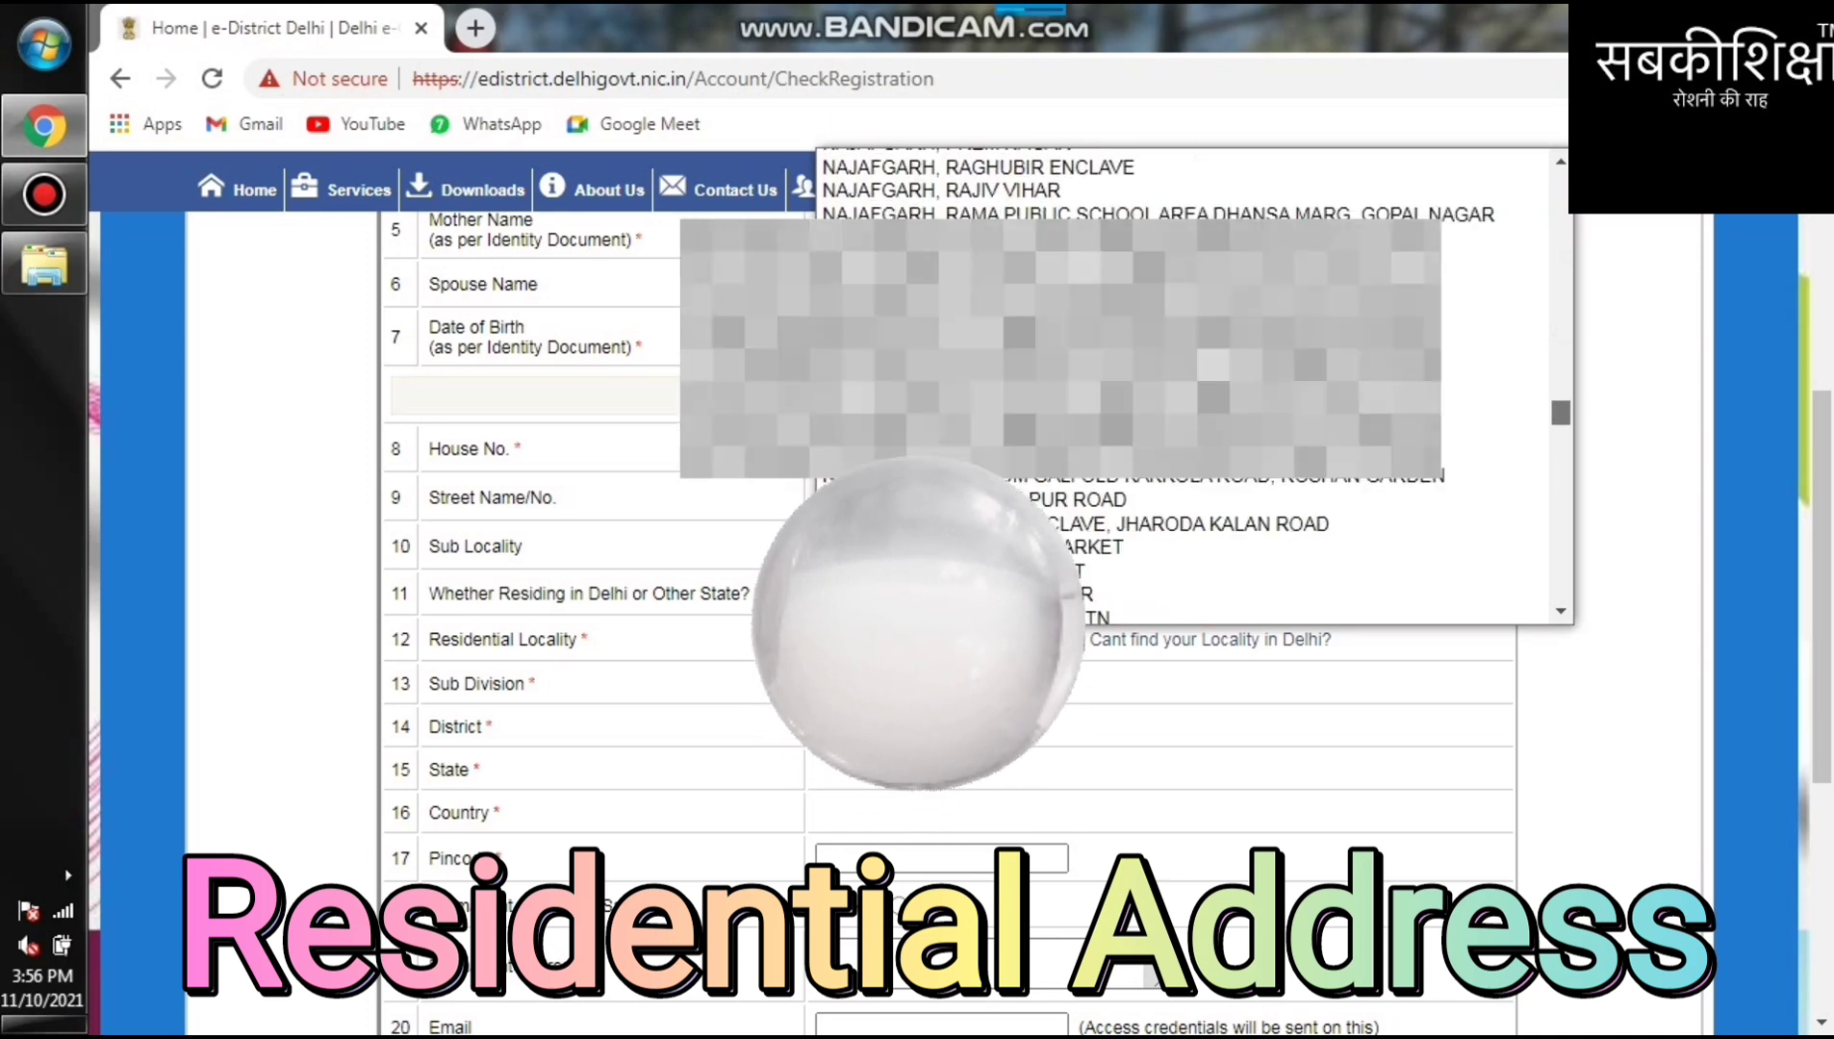
pyautogui.scroll(3, 918, 635)
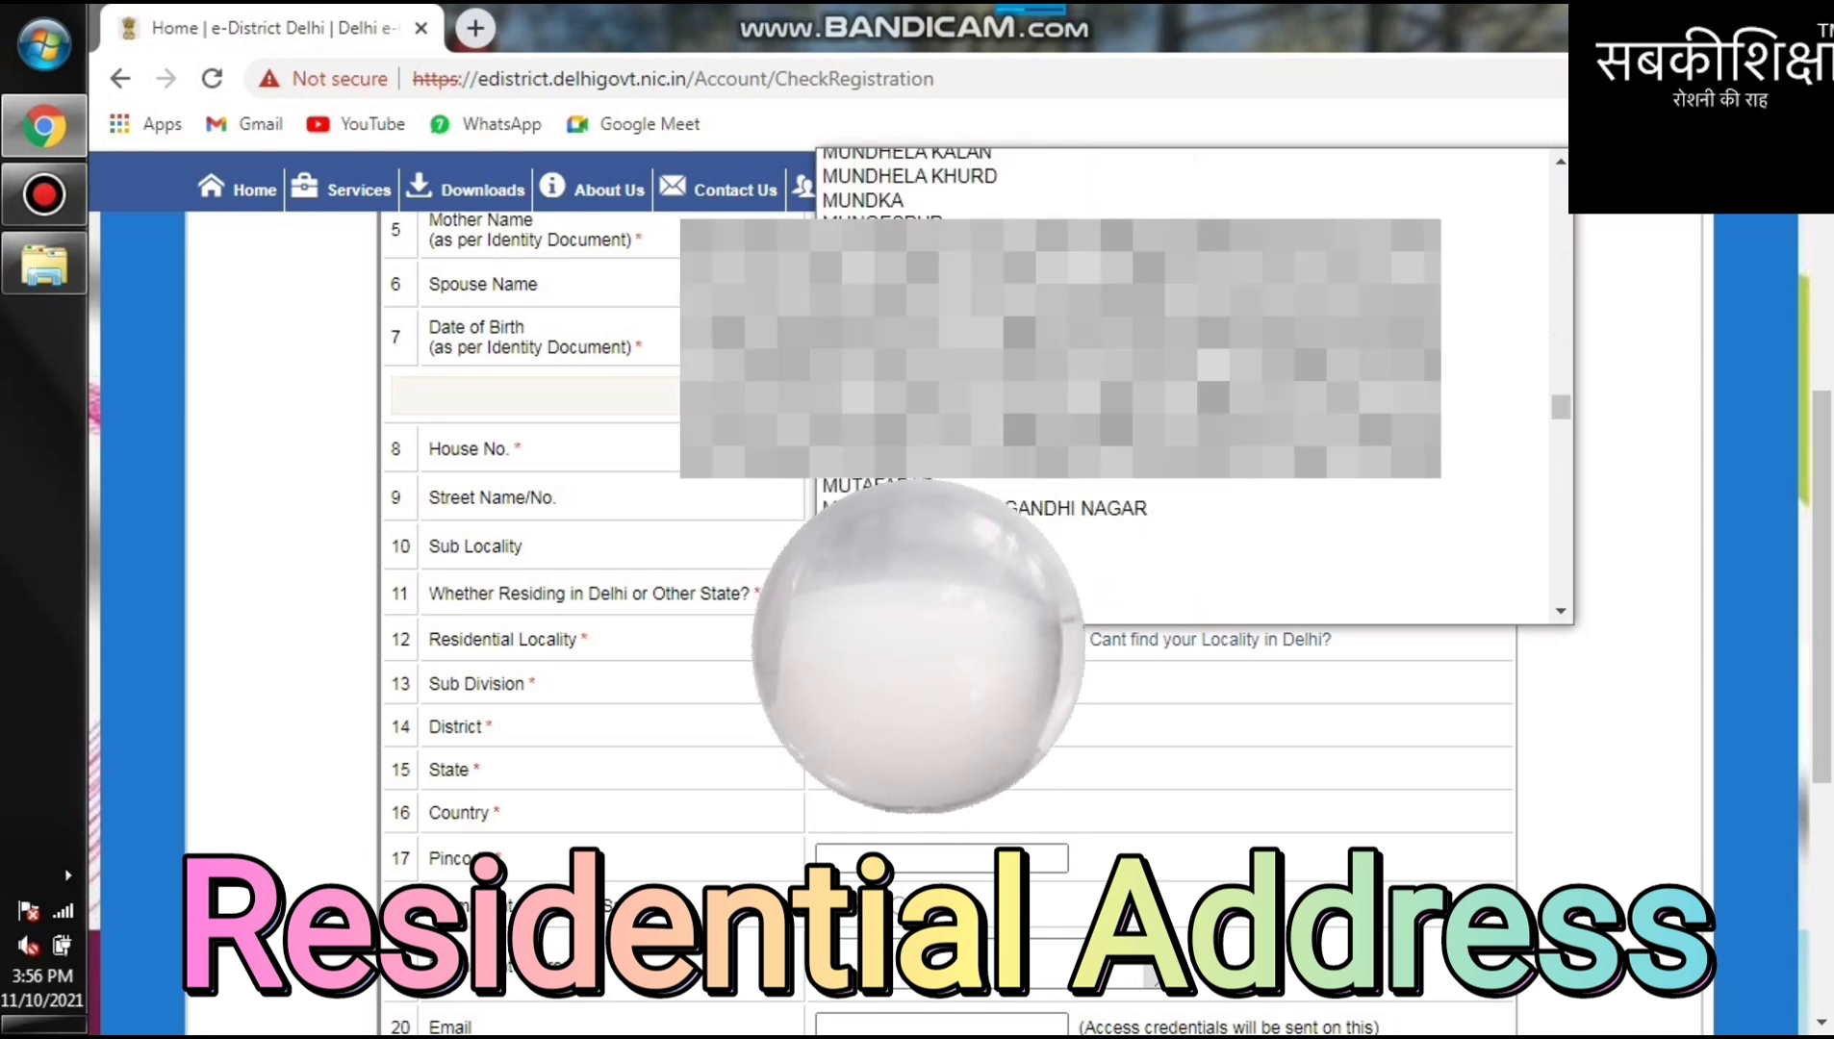
pyautogui.scroll(-3, 918, 630)
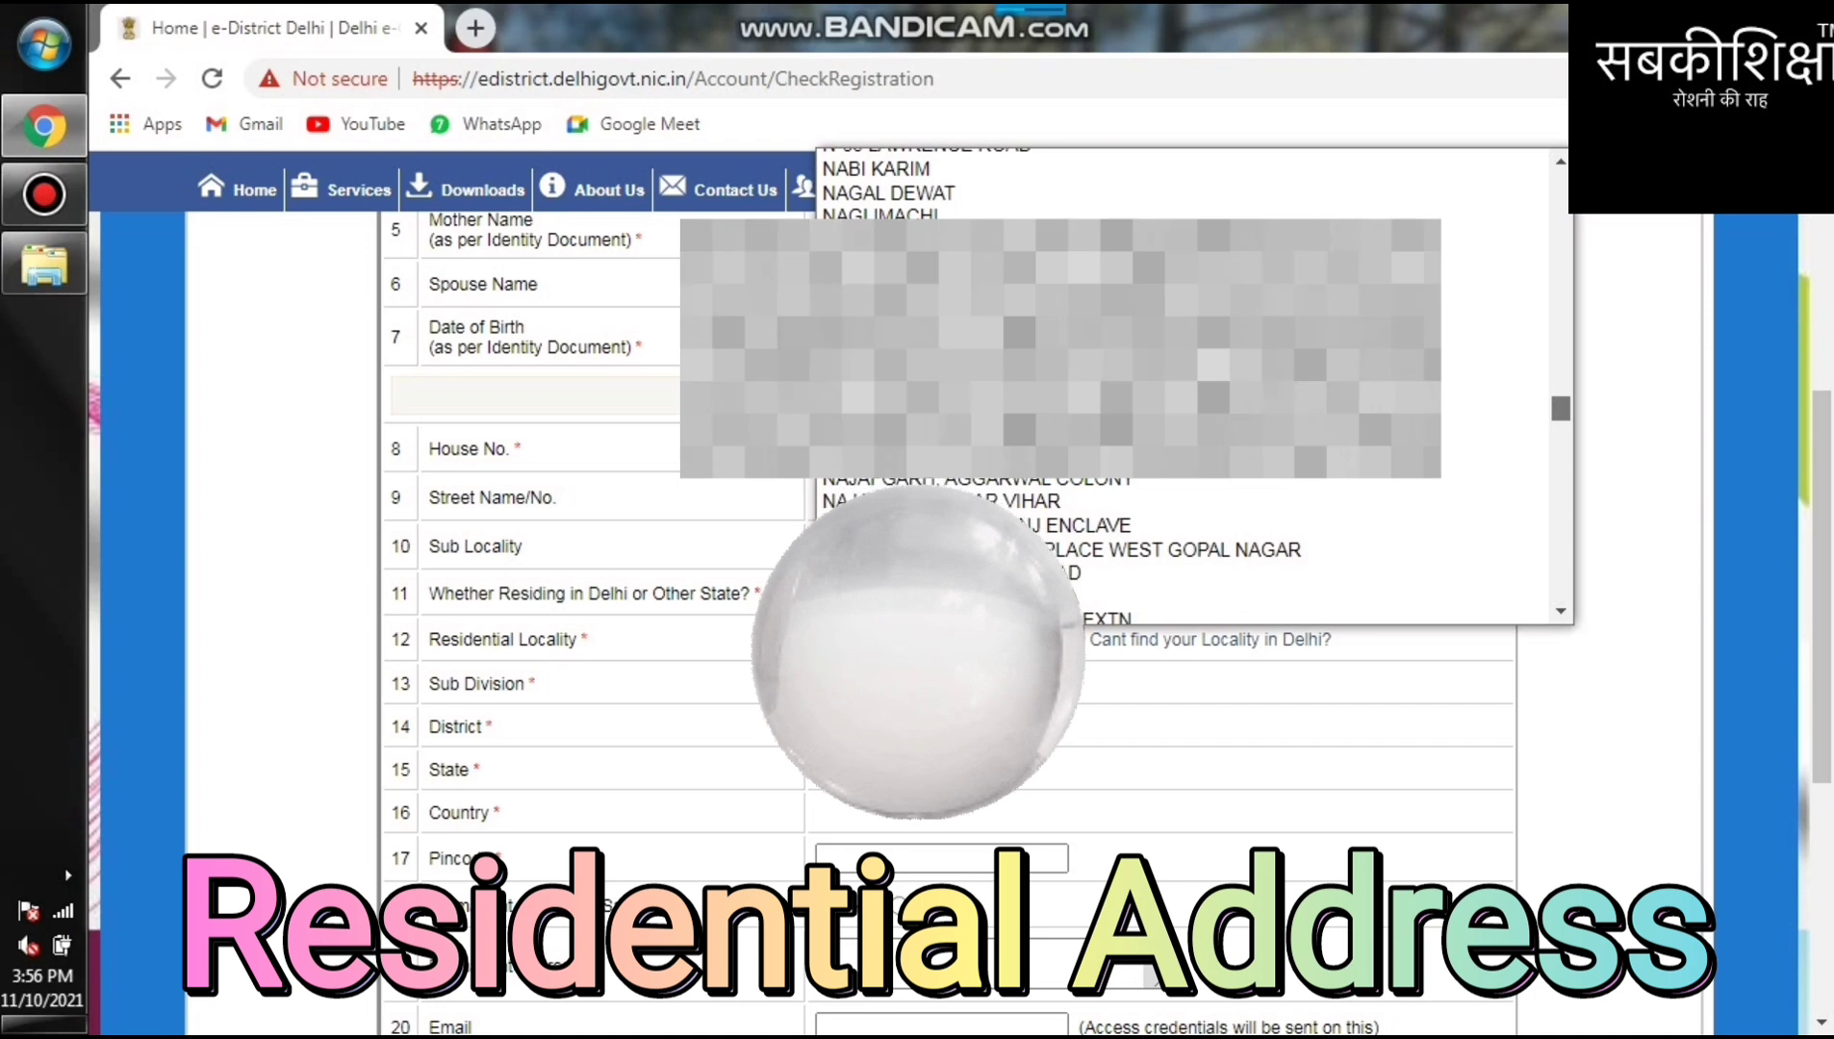
pyautogui.click(918, 640)
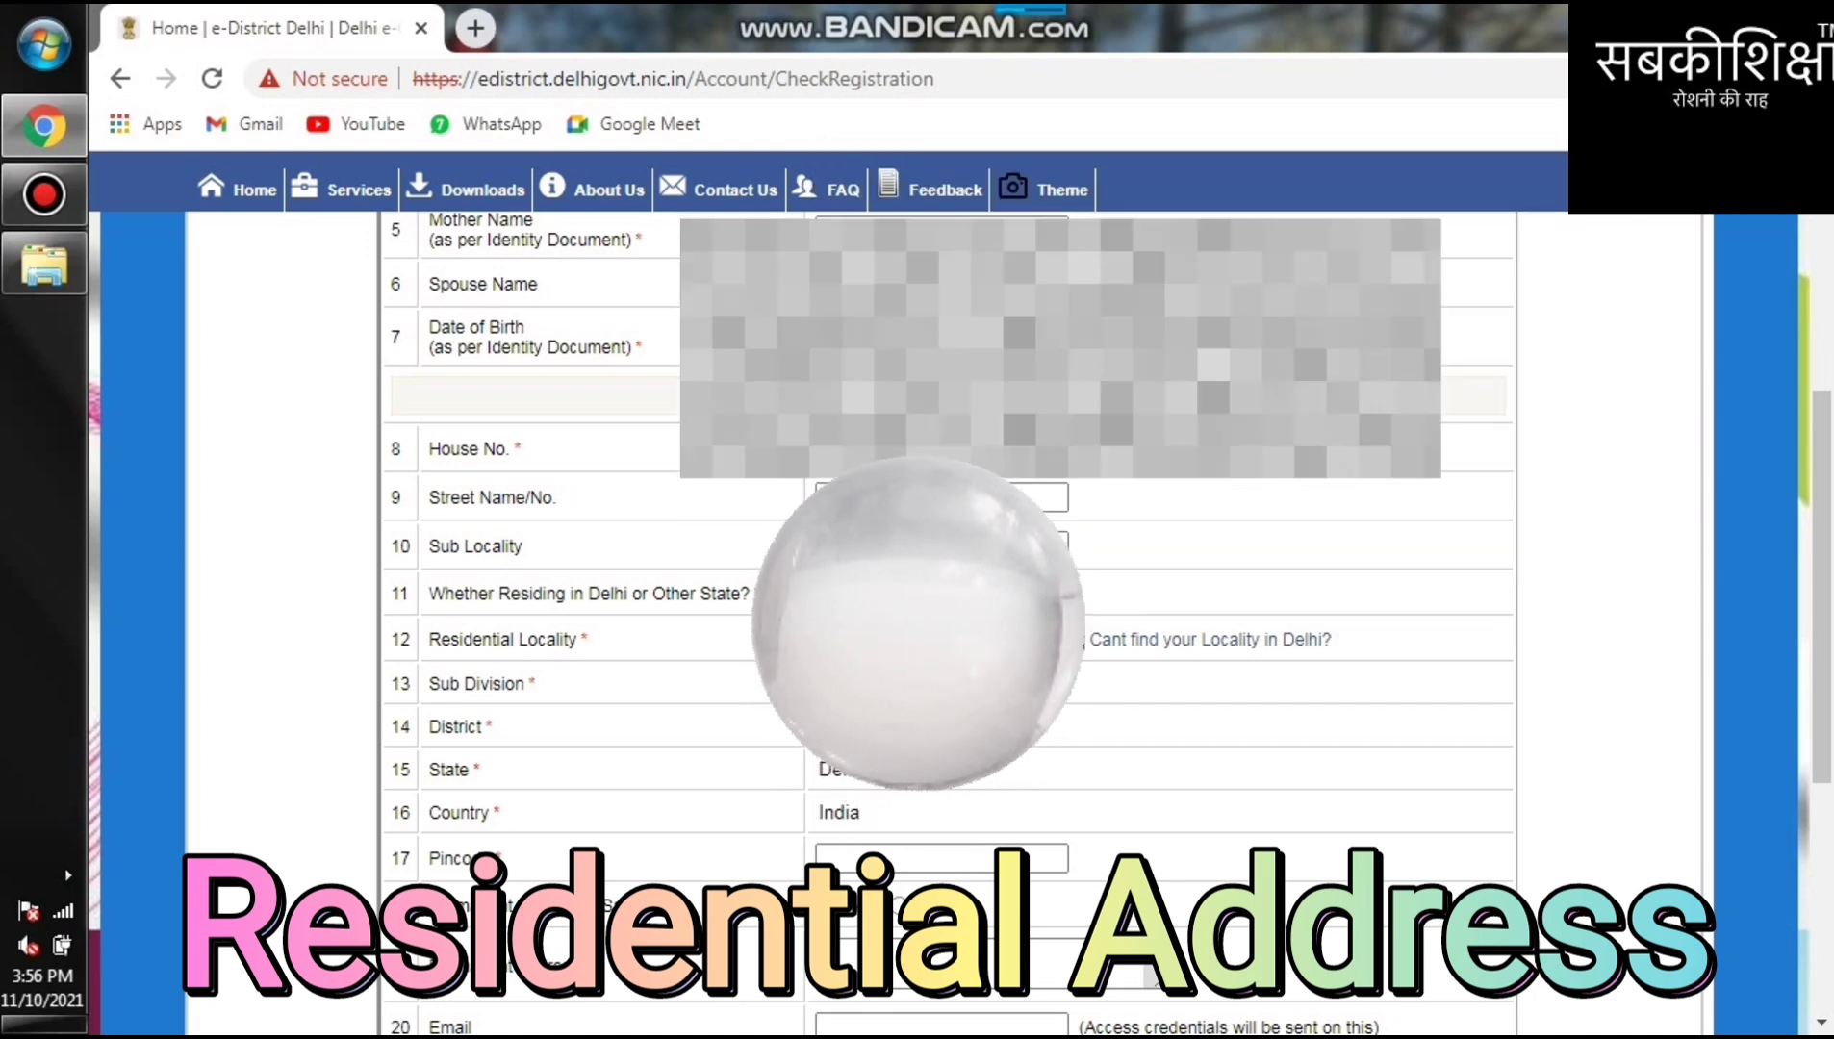
pyautogui.press('Tab')
pyautogui.write('1')
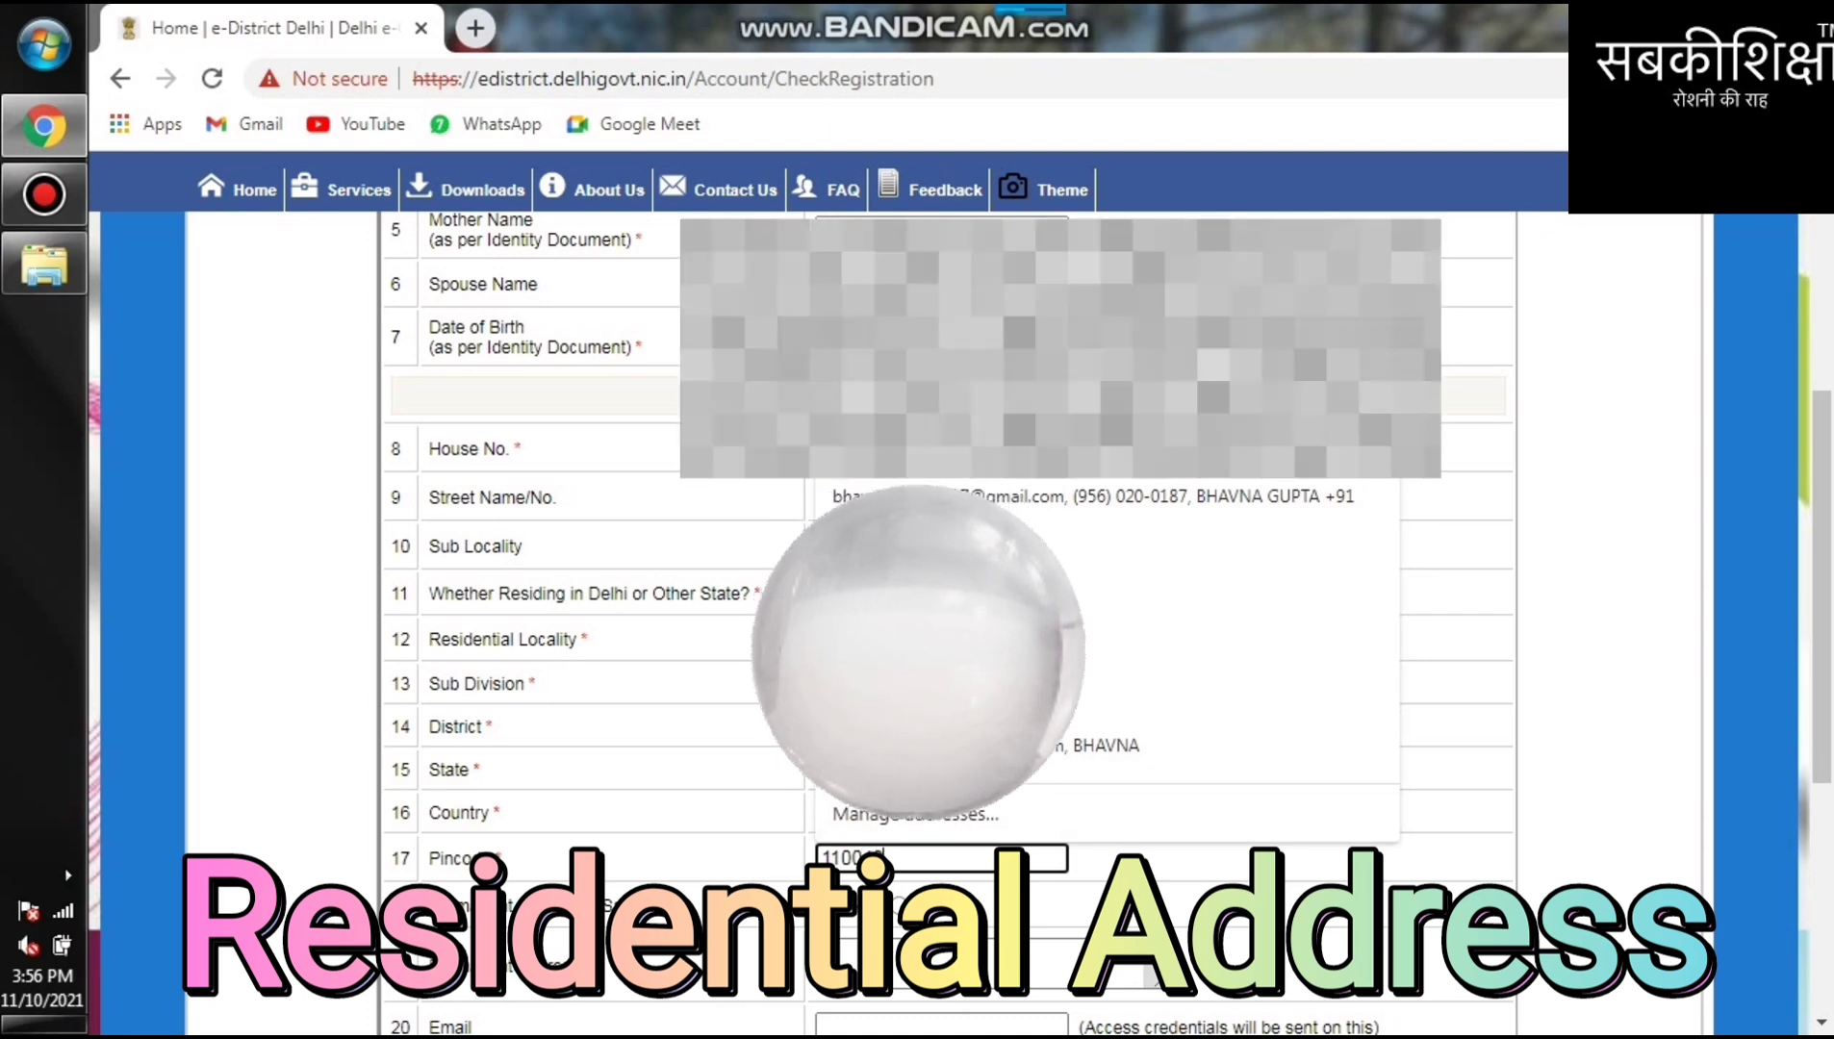
pyautogui.click(918, 654)
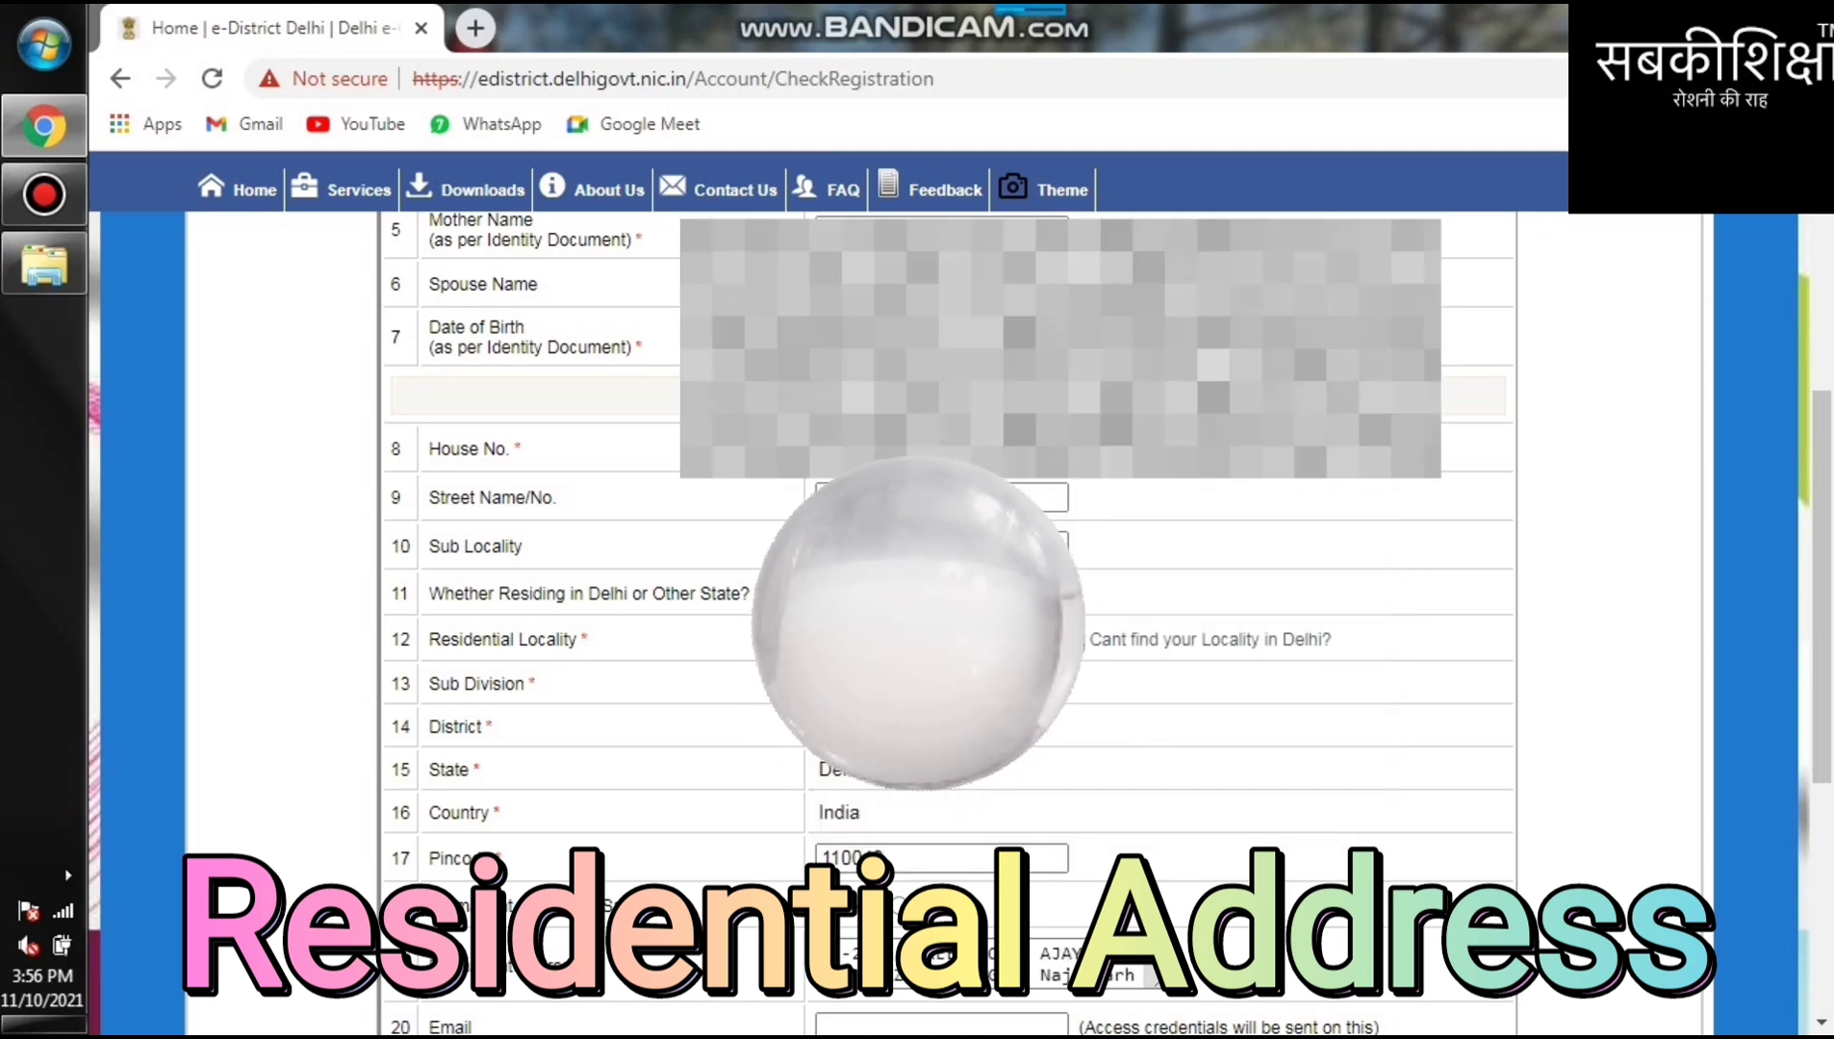
pyautogui.scroll(-4, 919, 658)
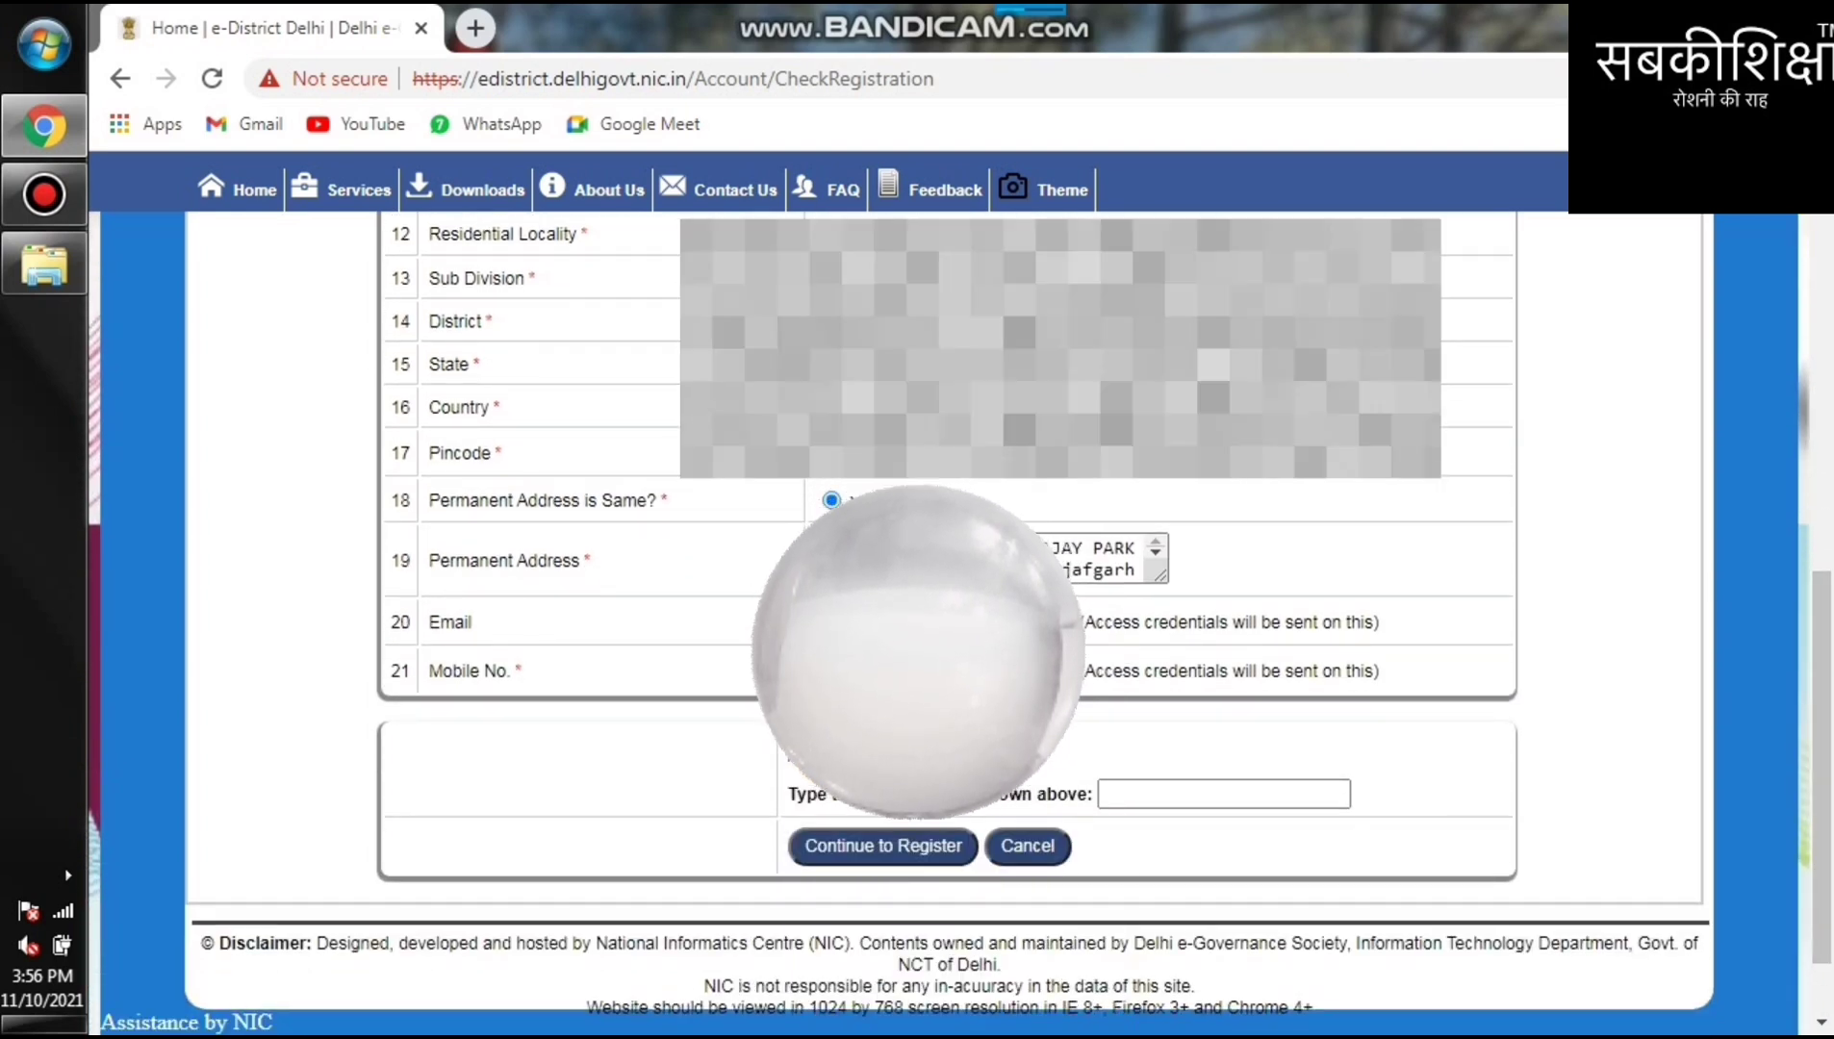
# - Fill the email address from a saved browser suggestion
pyautogui.click(919, 635)
pyautogui.click(919, 664)
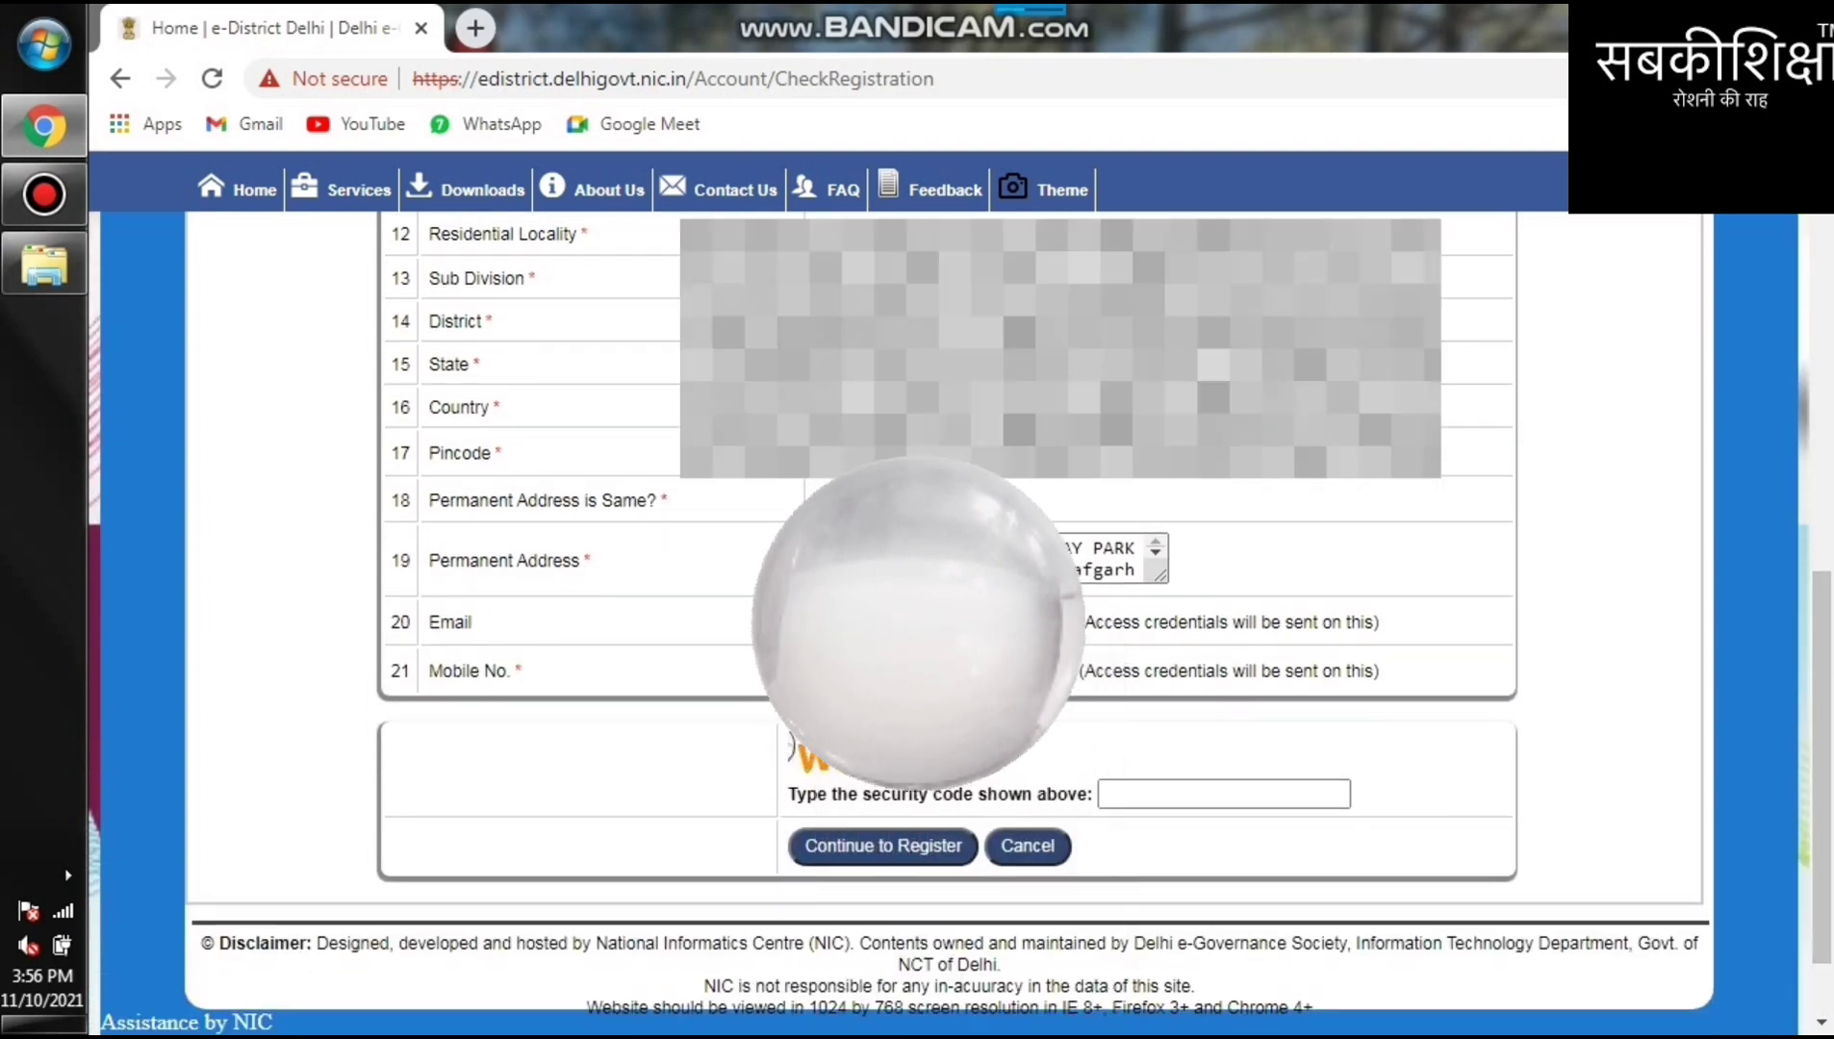
pyautogui.press('Tab')
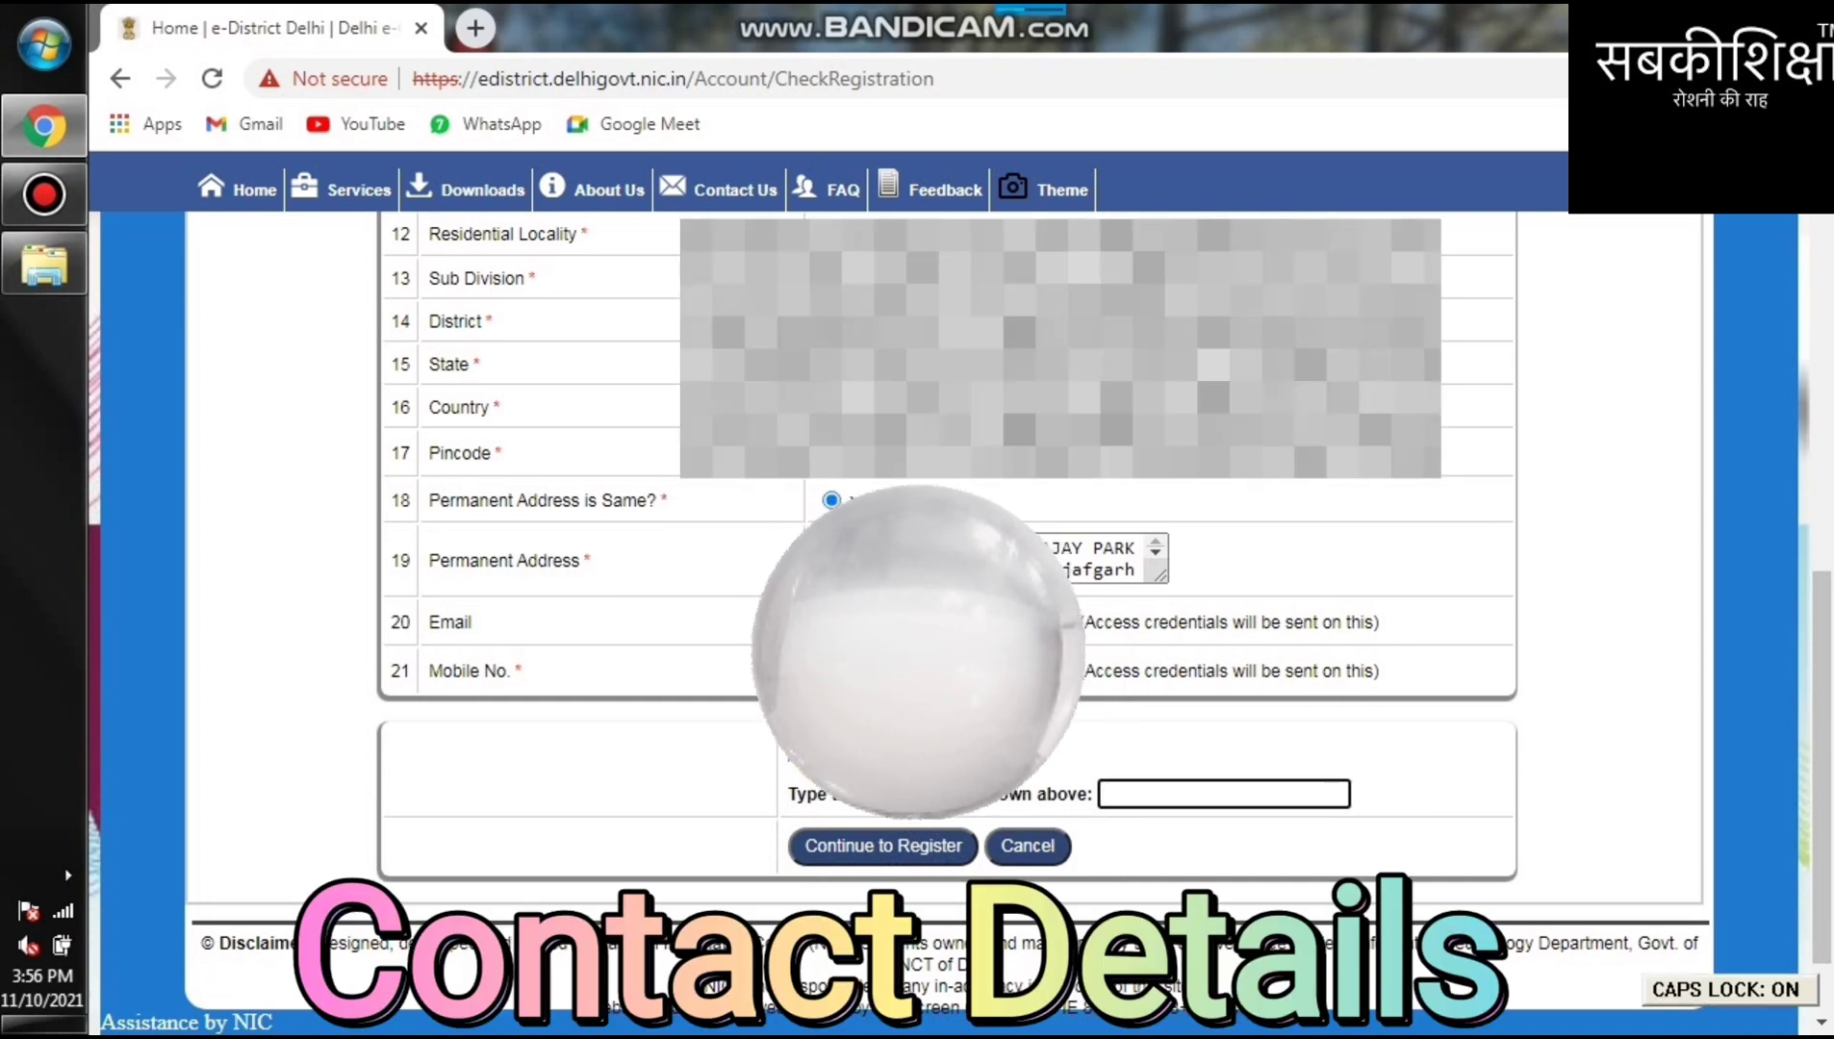
# - Enter the six-character security code and Continue to Register
pyautogui.write('W')
pyautogui.press('capslock')
pyautogui.write('id')
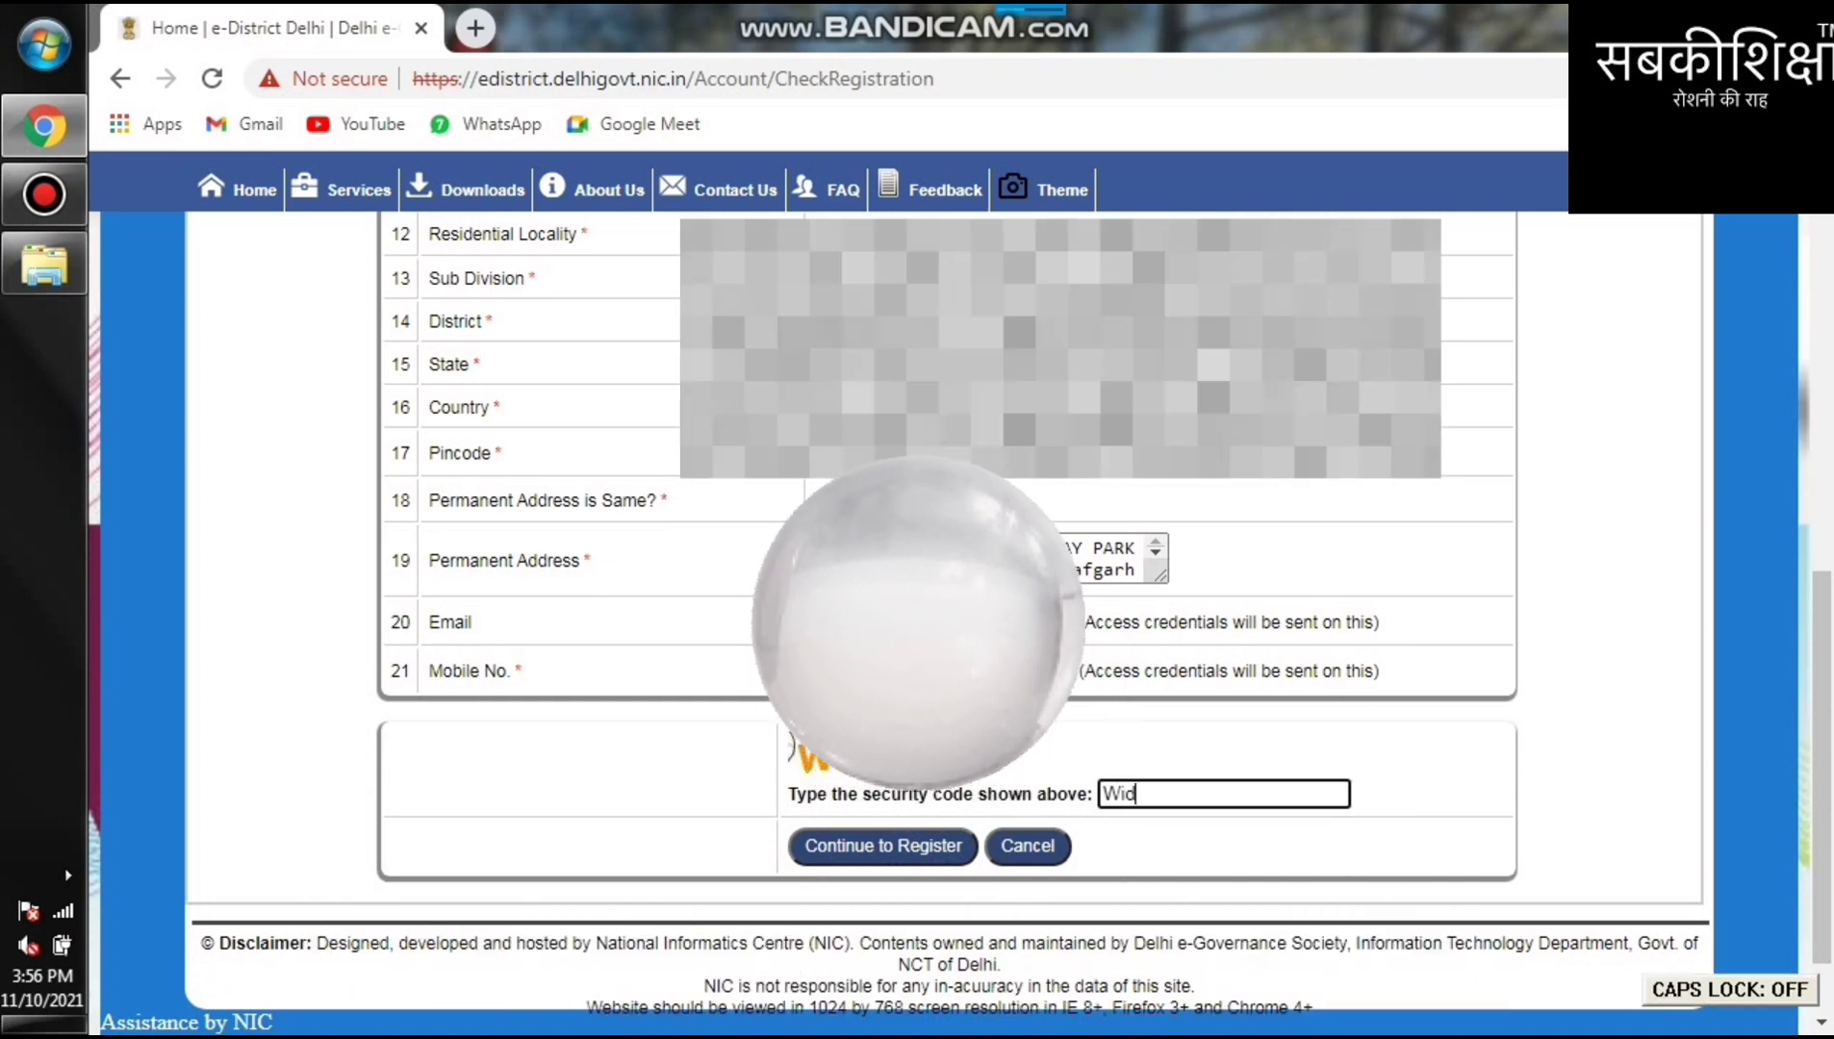
pyautogui.write('5m')
pyautogui.press('capslock')
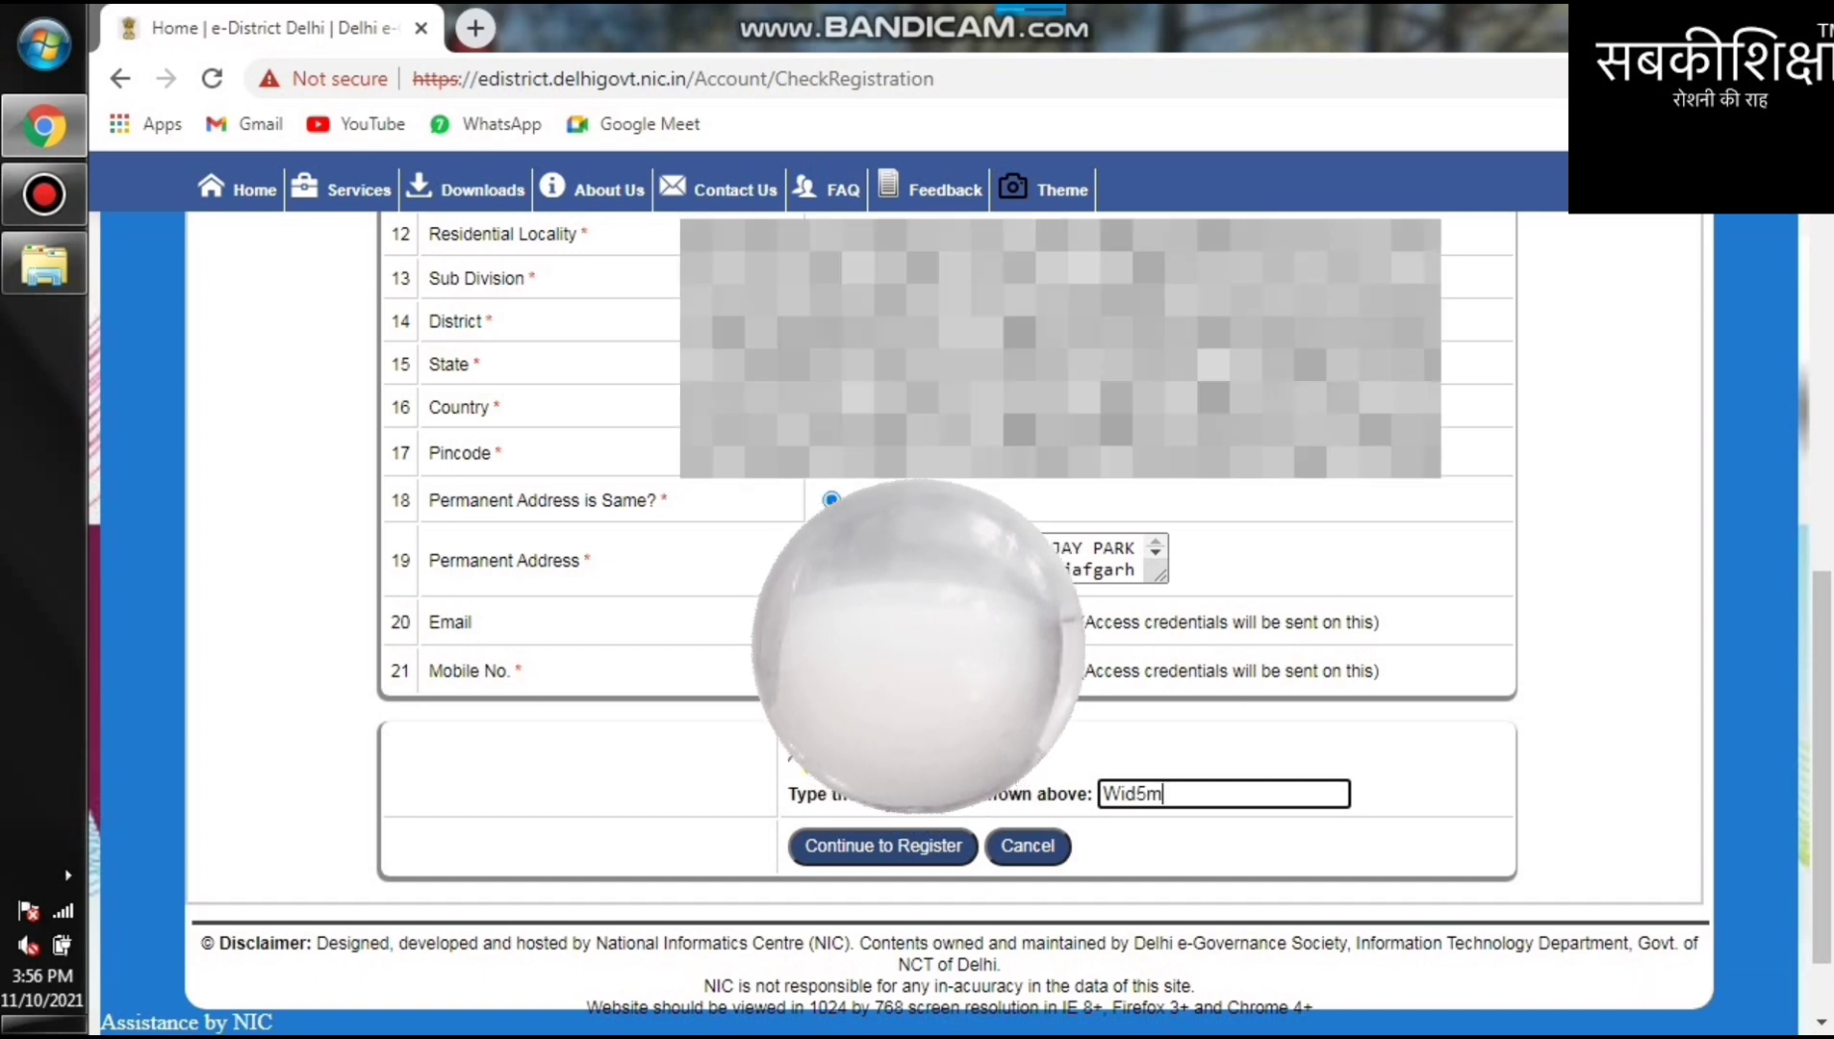
pyautogui.write('I')
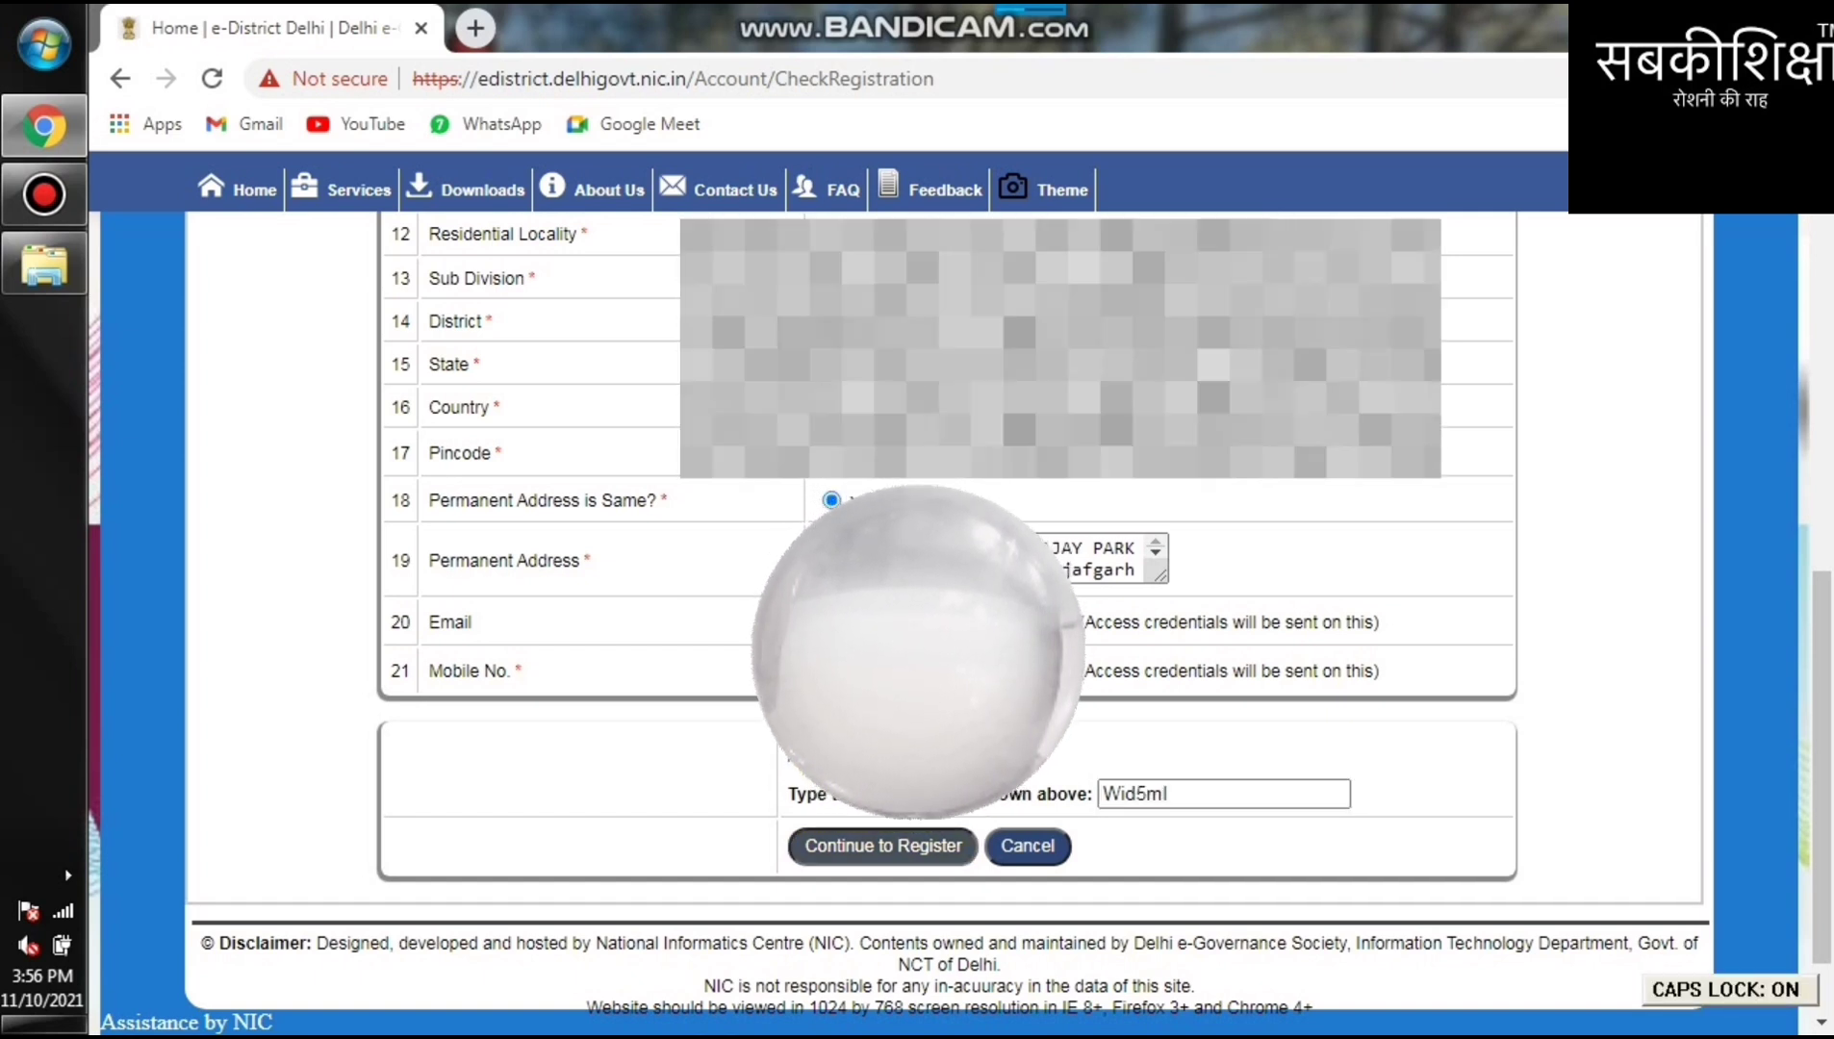
pyautogui.click(882, 845)
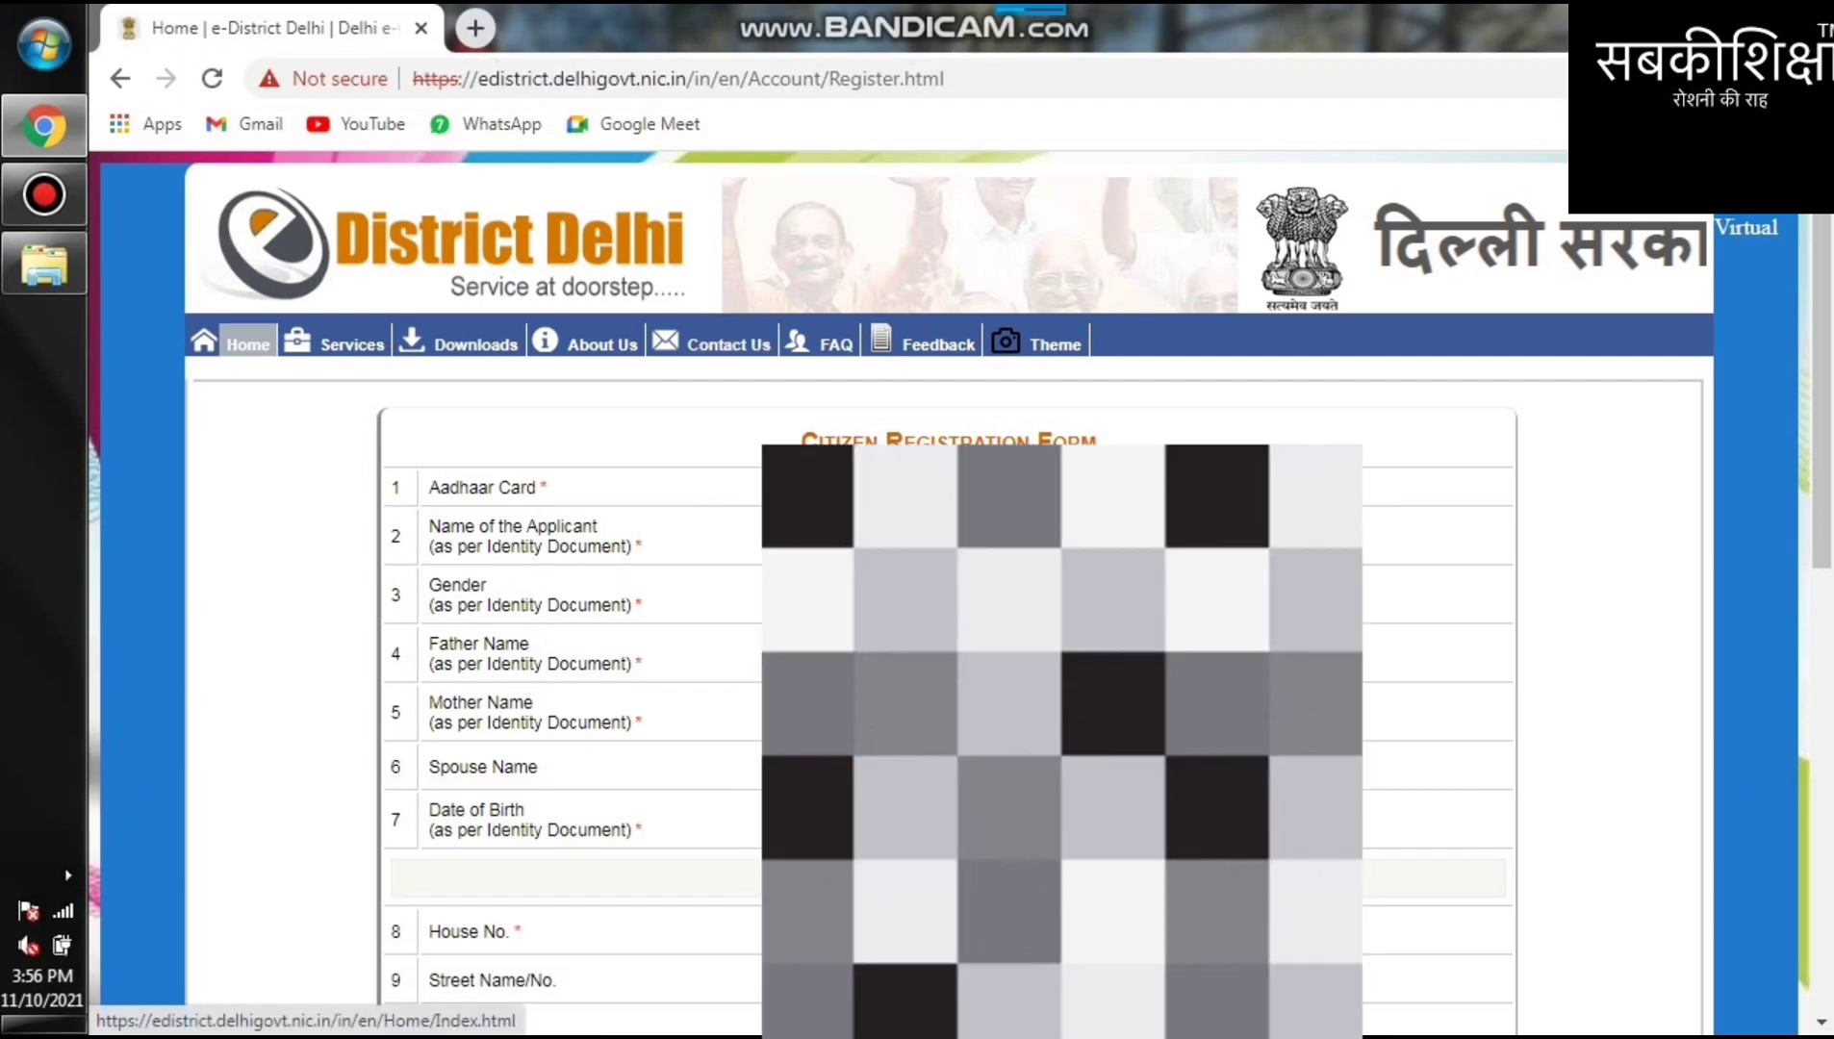
# - Return Home, close the COVID-19 notice, open Registered Users Login and enter login details
pyautogui.click(247, 344)
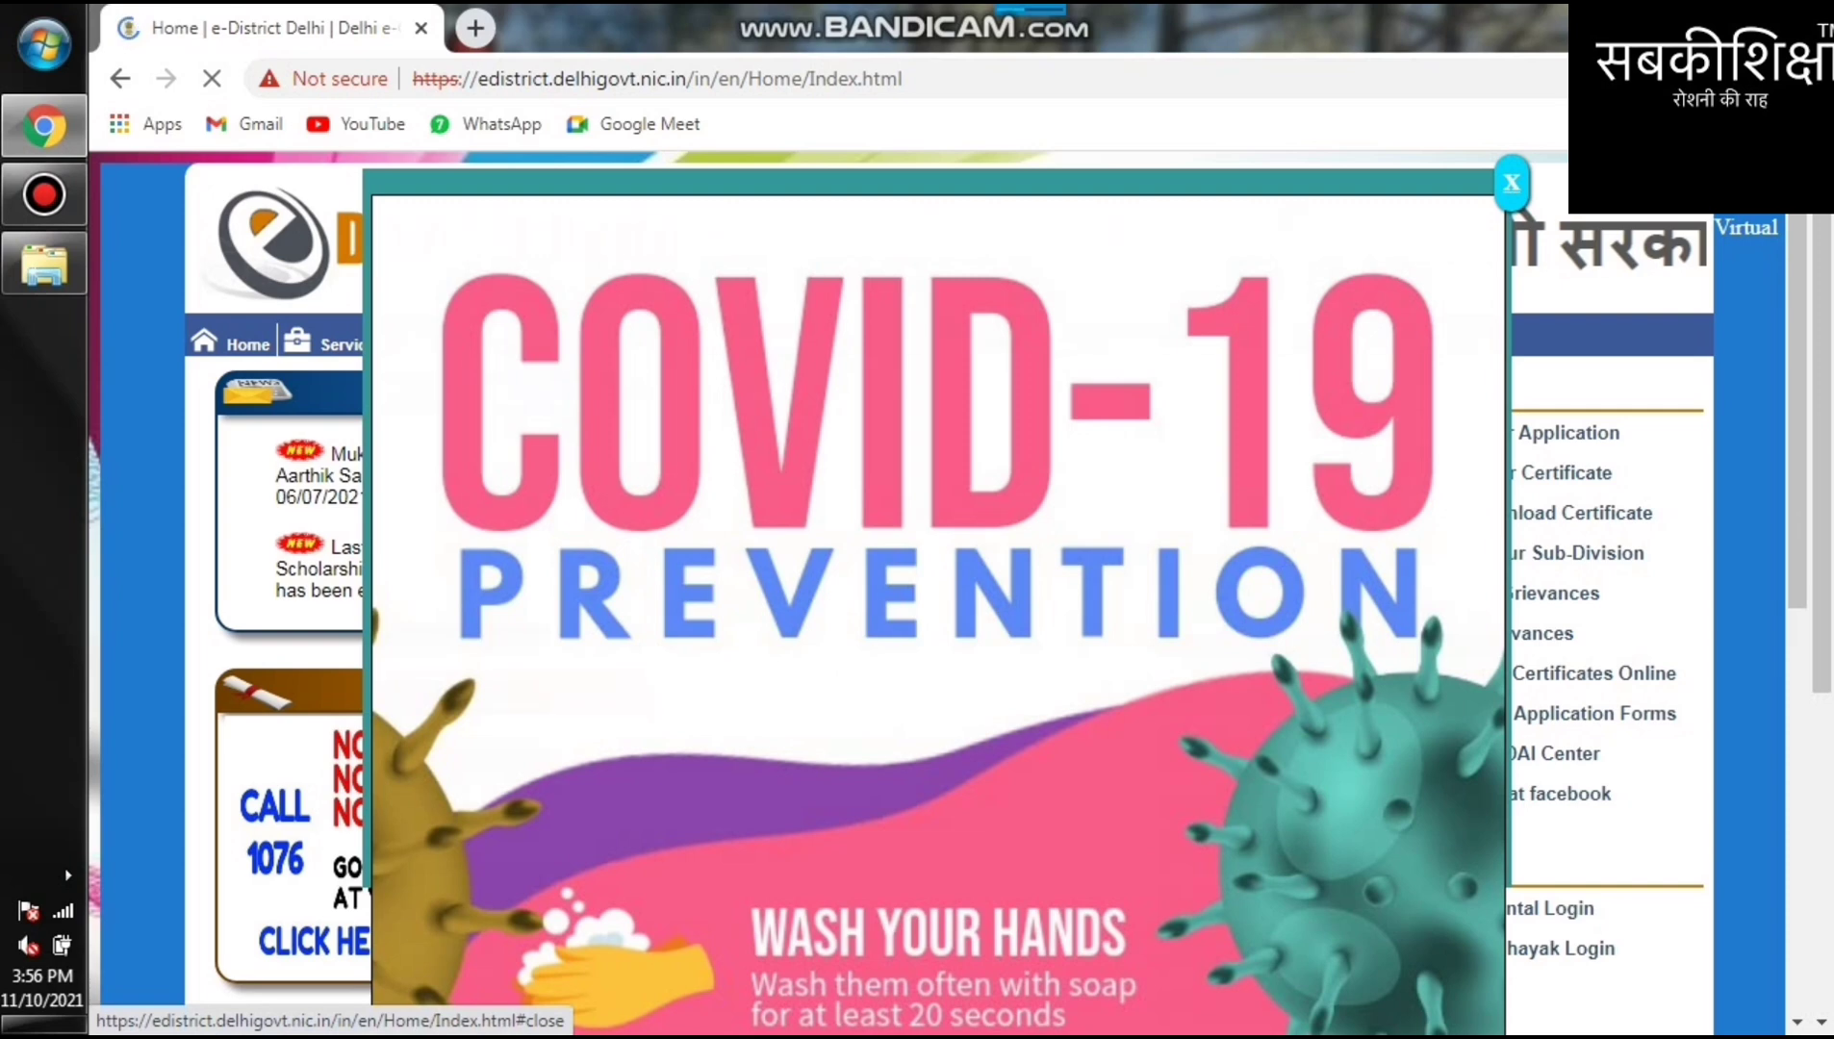
pyautogui.click(1512, 183)
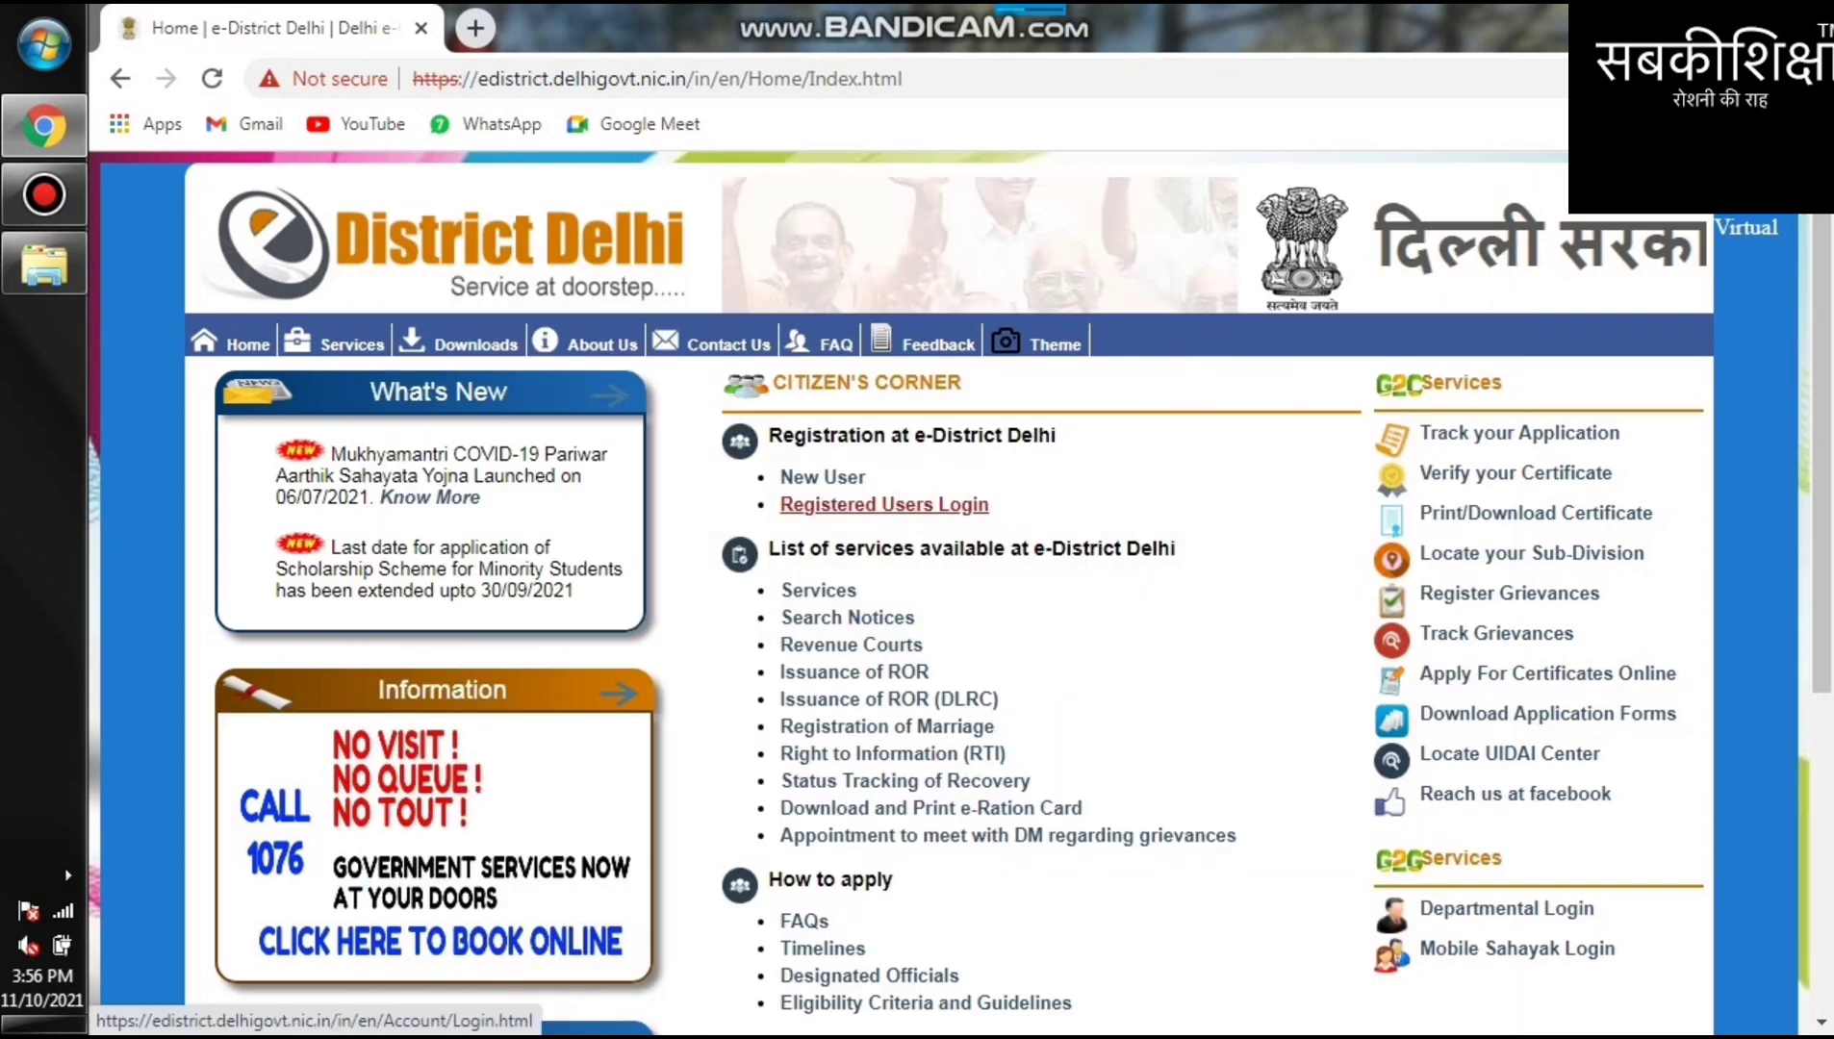
pyautogui.click(884, 505)
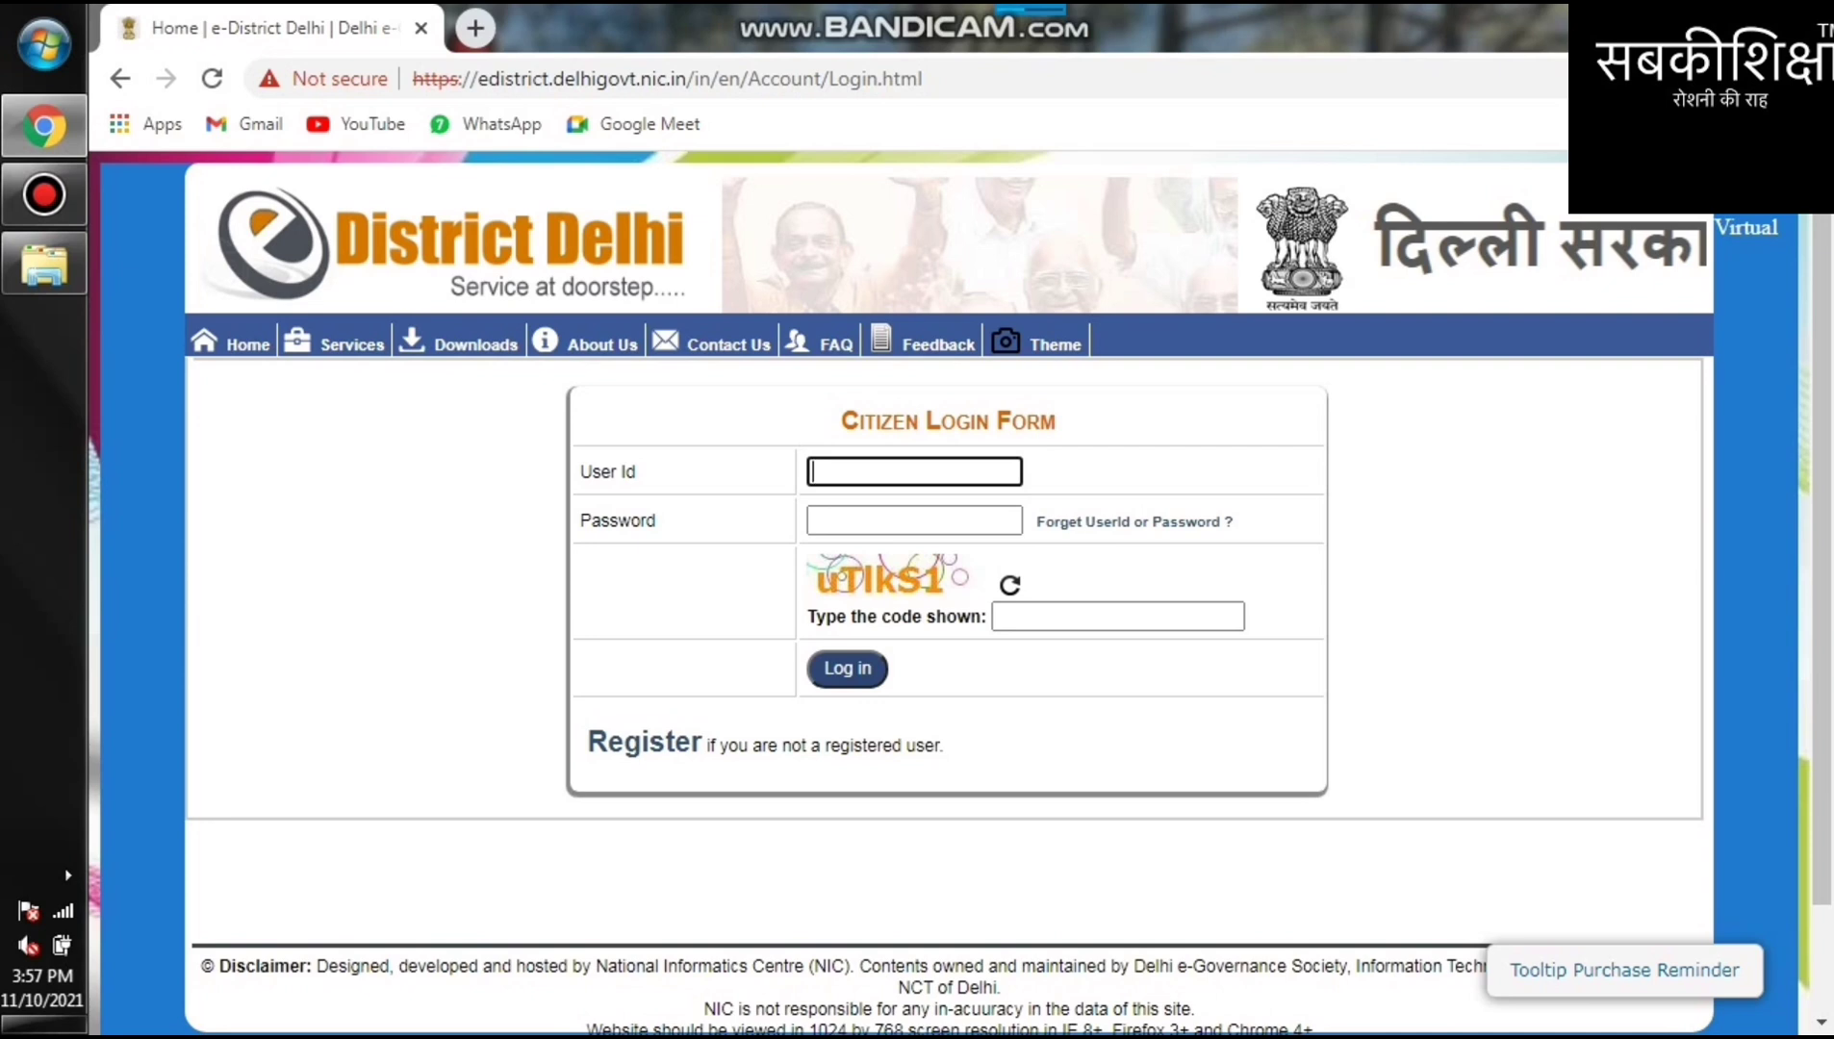
pyautogui.press('capslock')
pyautogui.press('capslock')
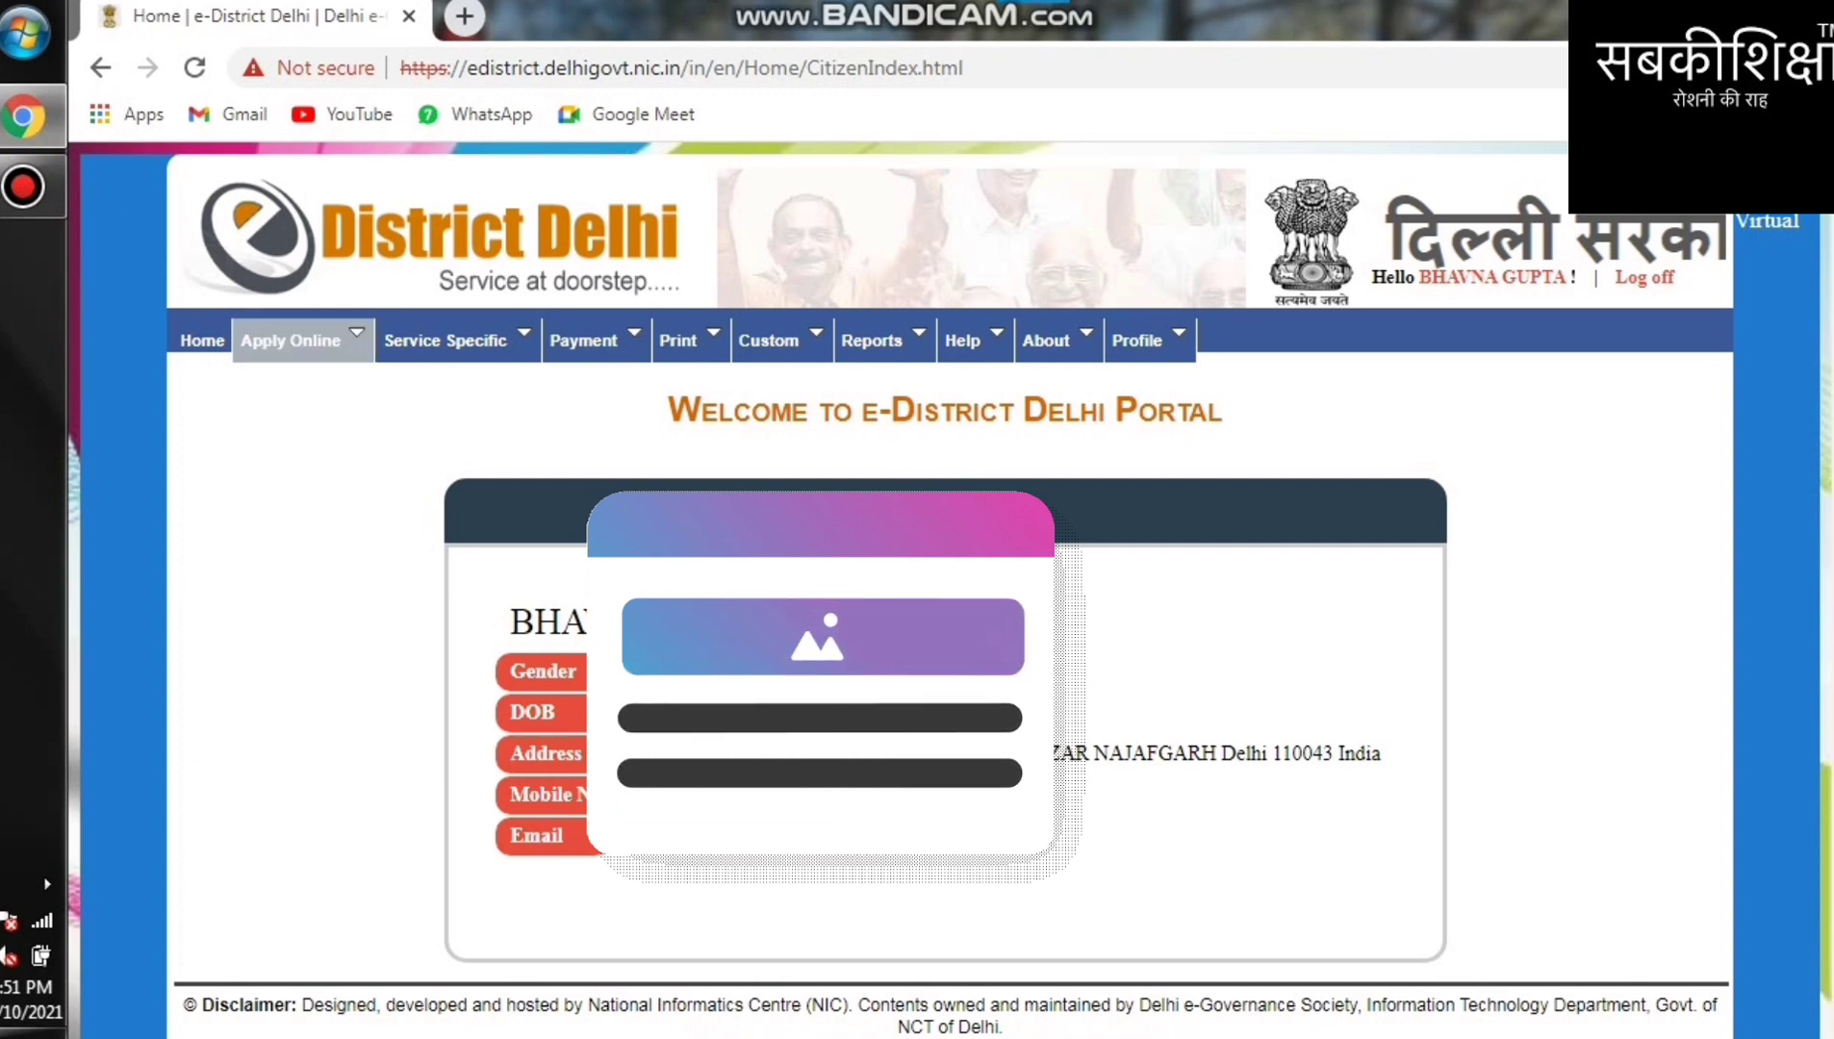
# - Apply for Issuance of Income Certificate under Apply for Services, then view Pending for Submission
pyautogui.moveTo(291, 340)
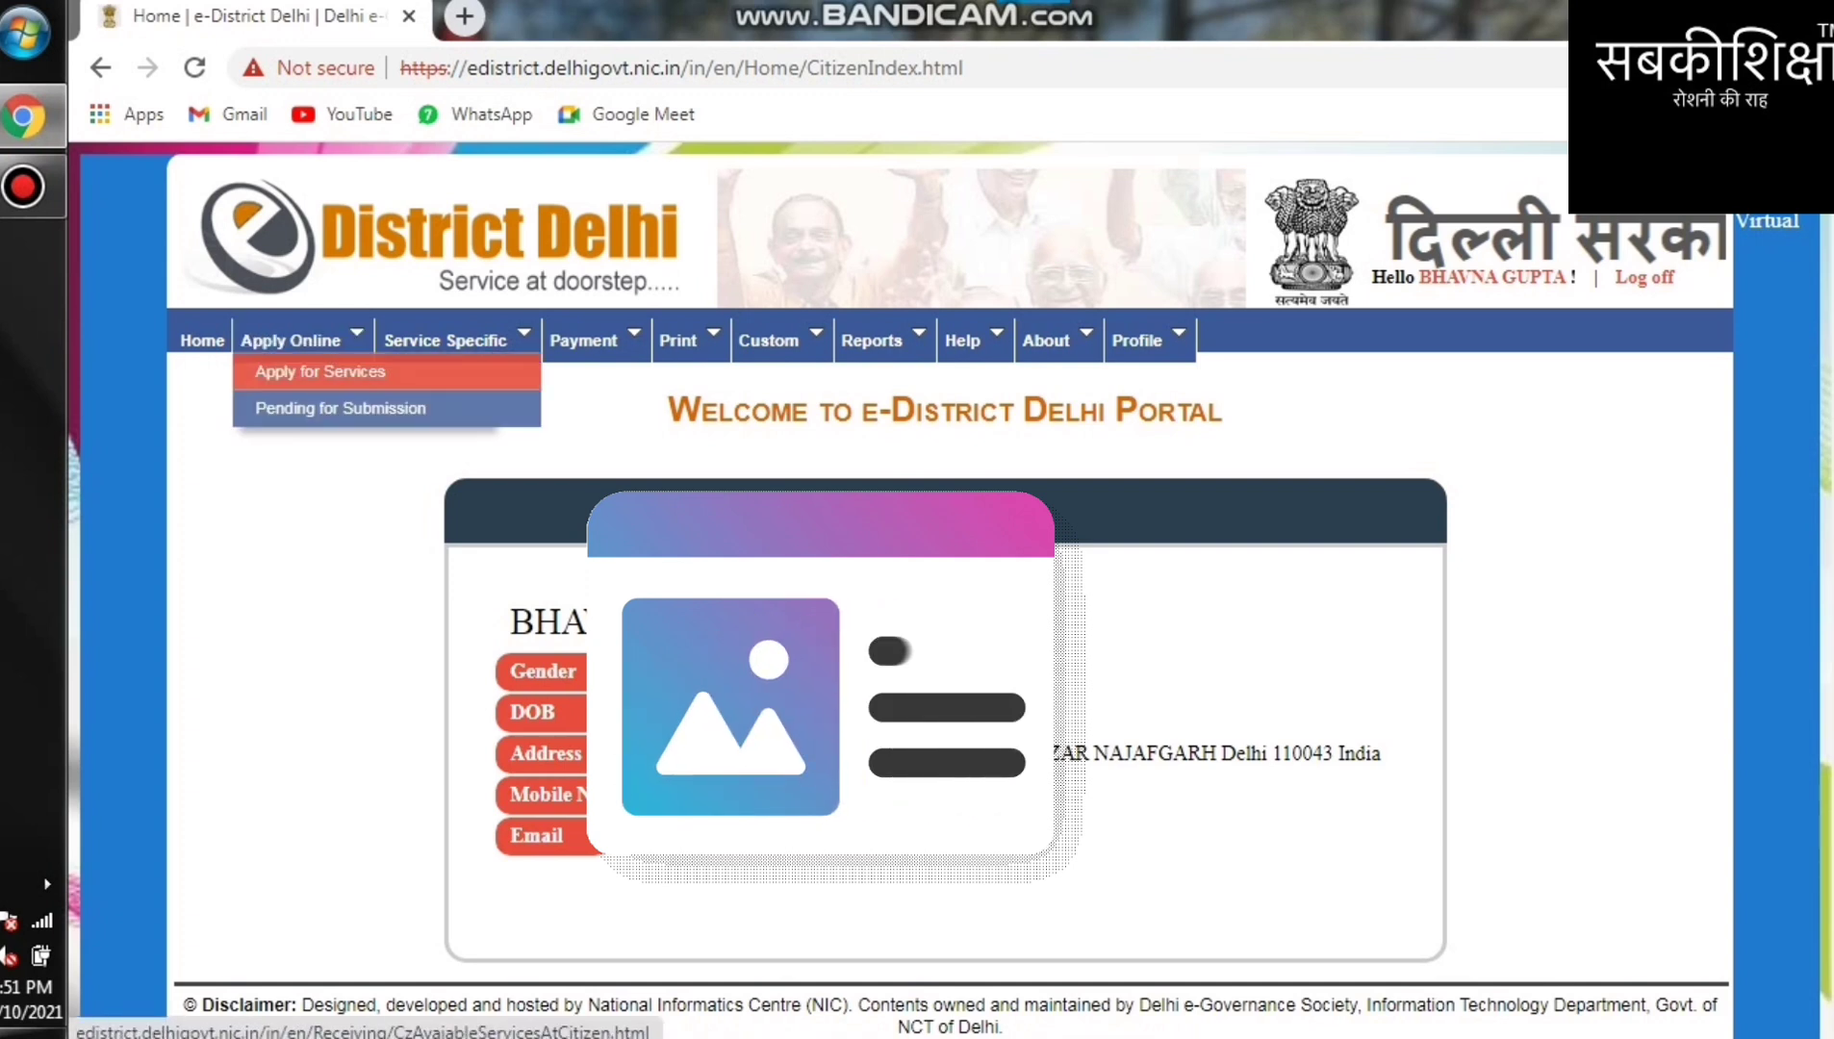
pyautogui.click(321, 371)
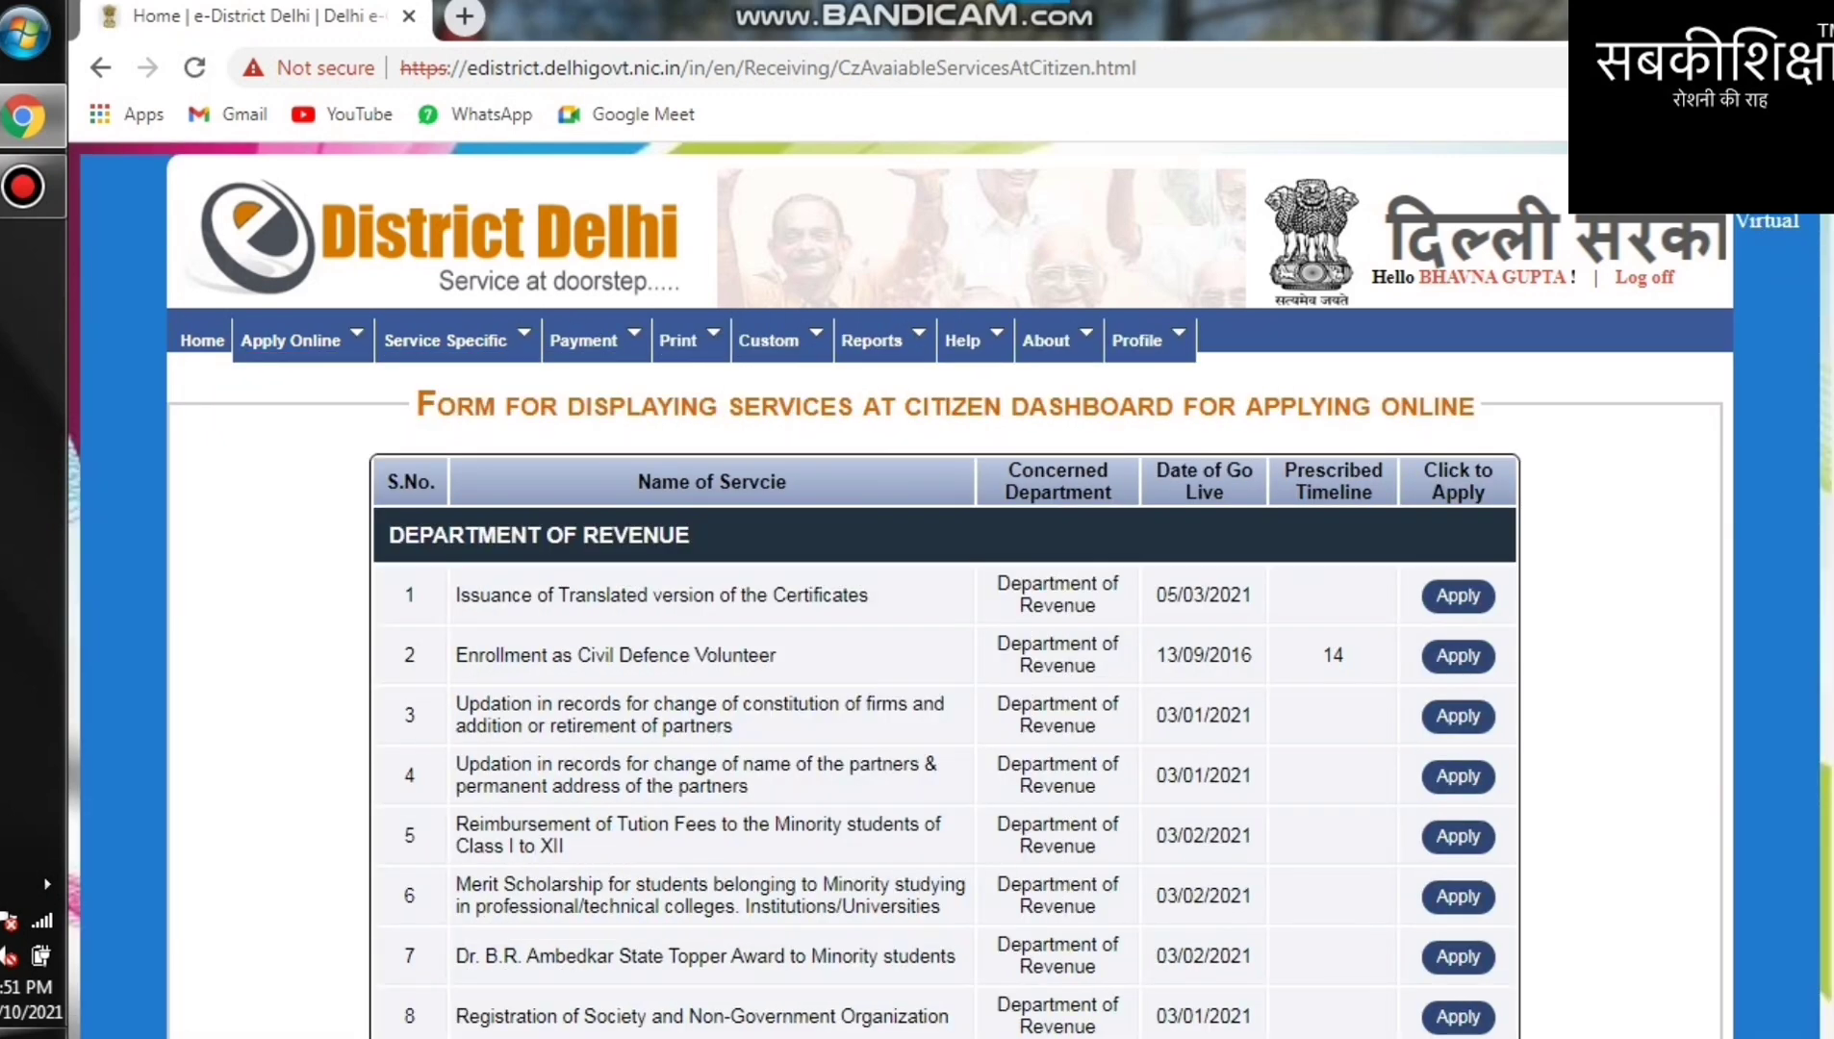
pyautogui.scroll(-5, 948, 590)
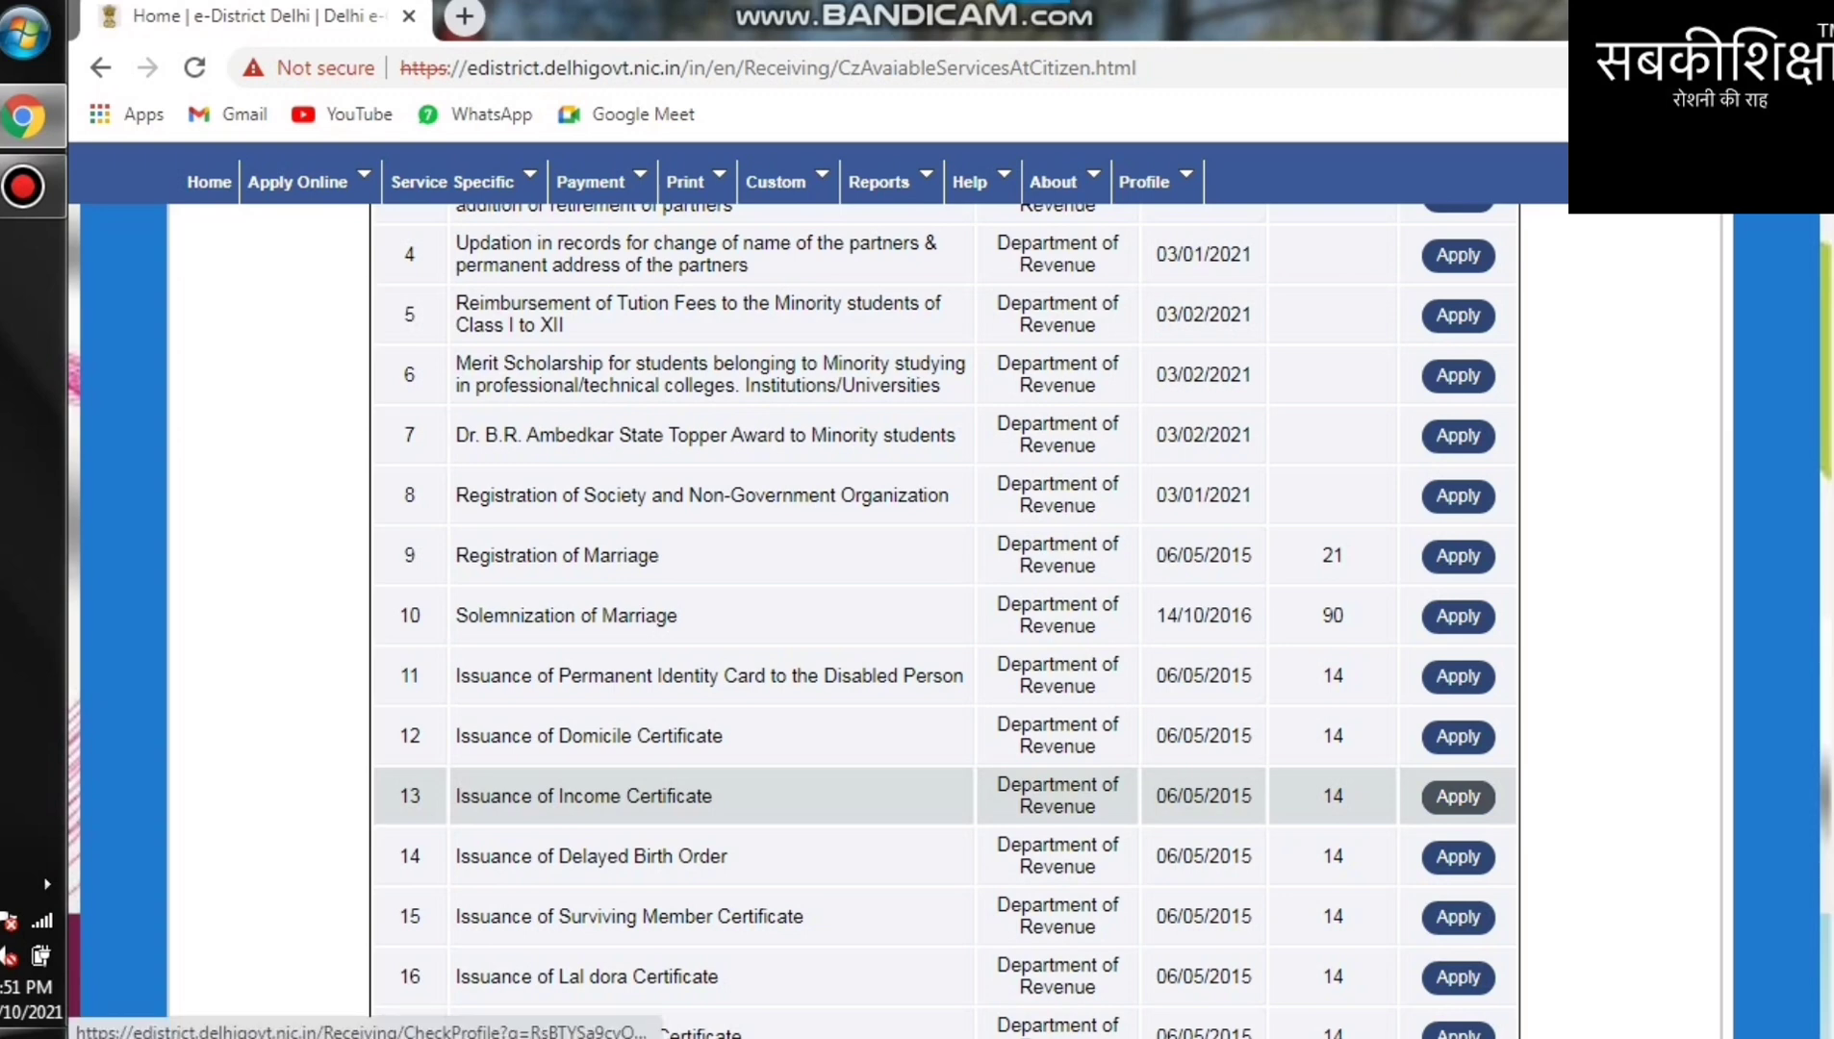
pyautogui.click(1458, 796)
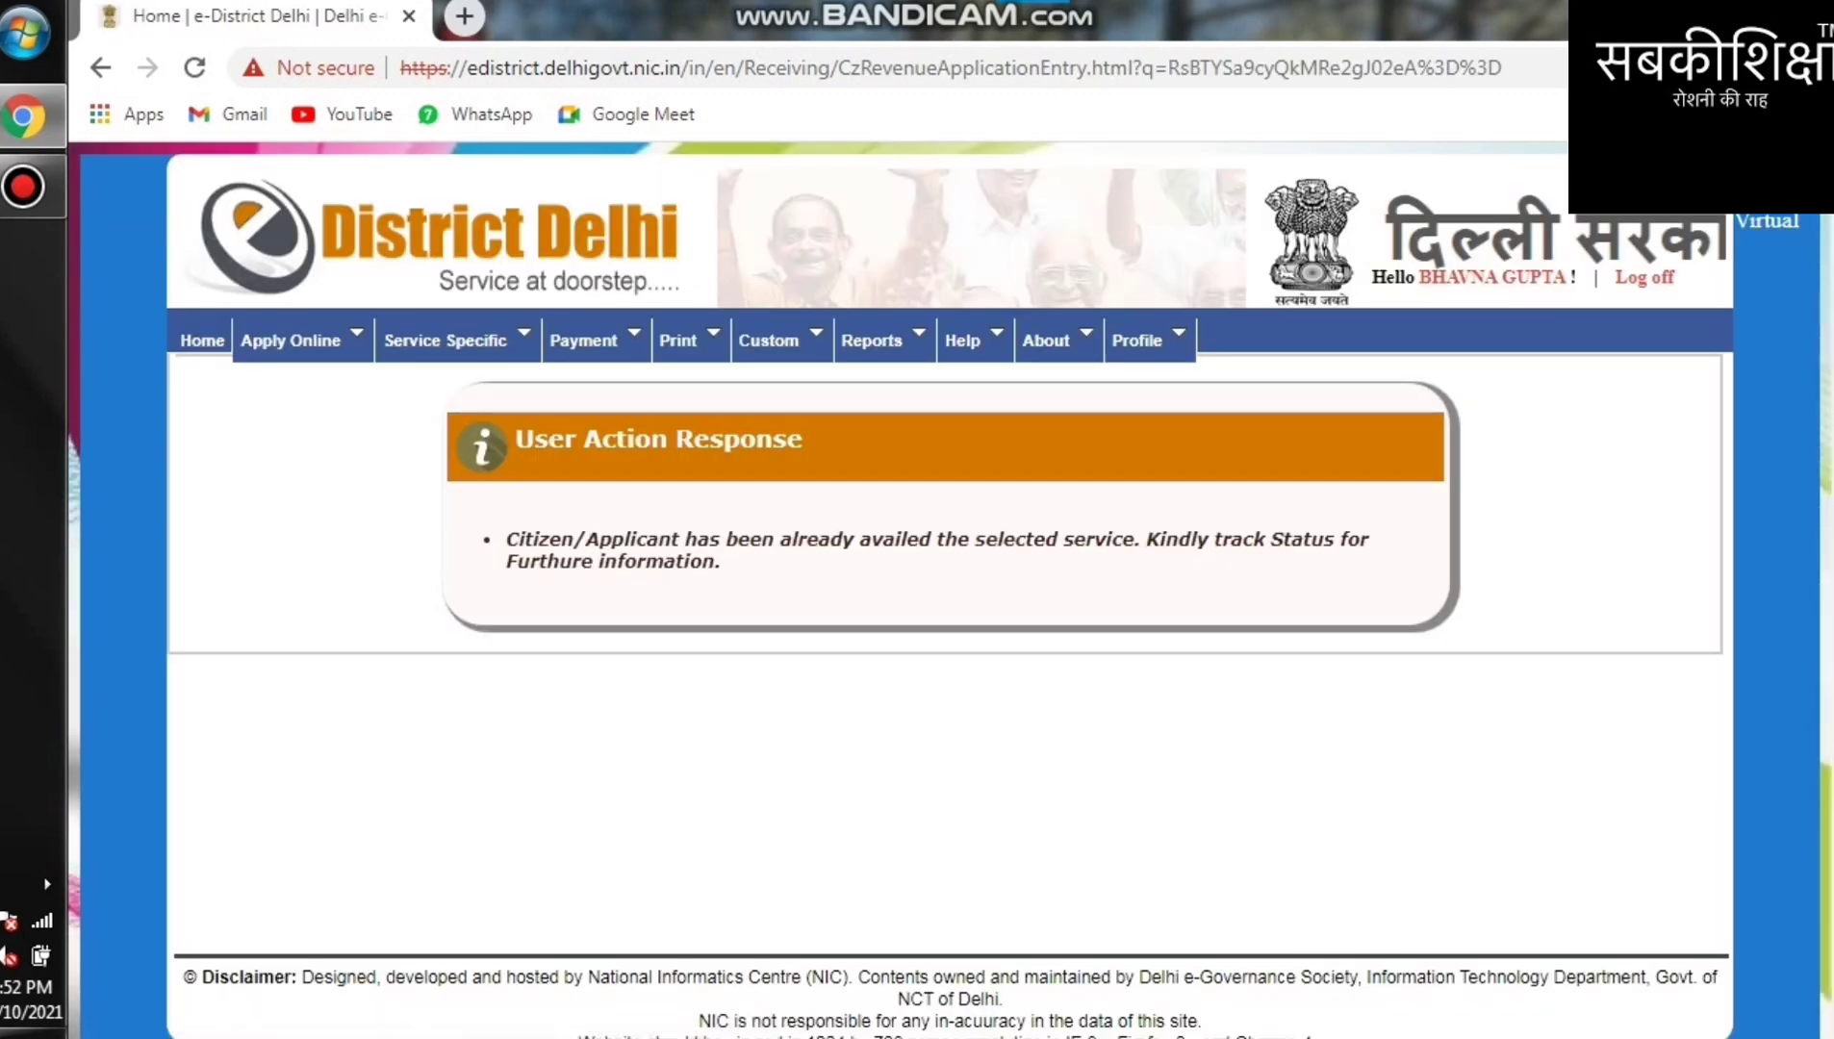
pyautogui.moveTo(291, 340)
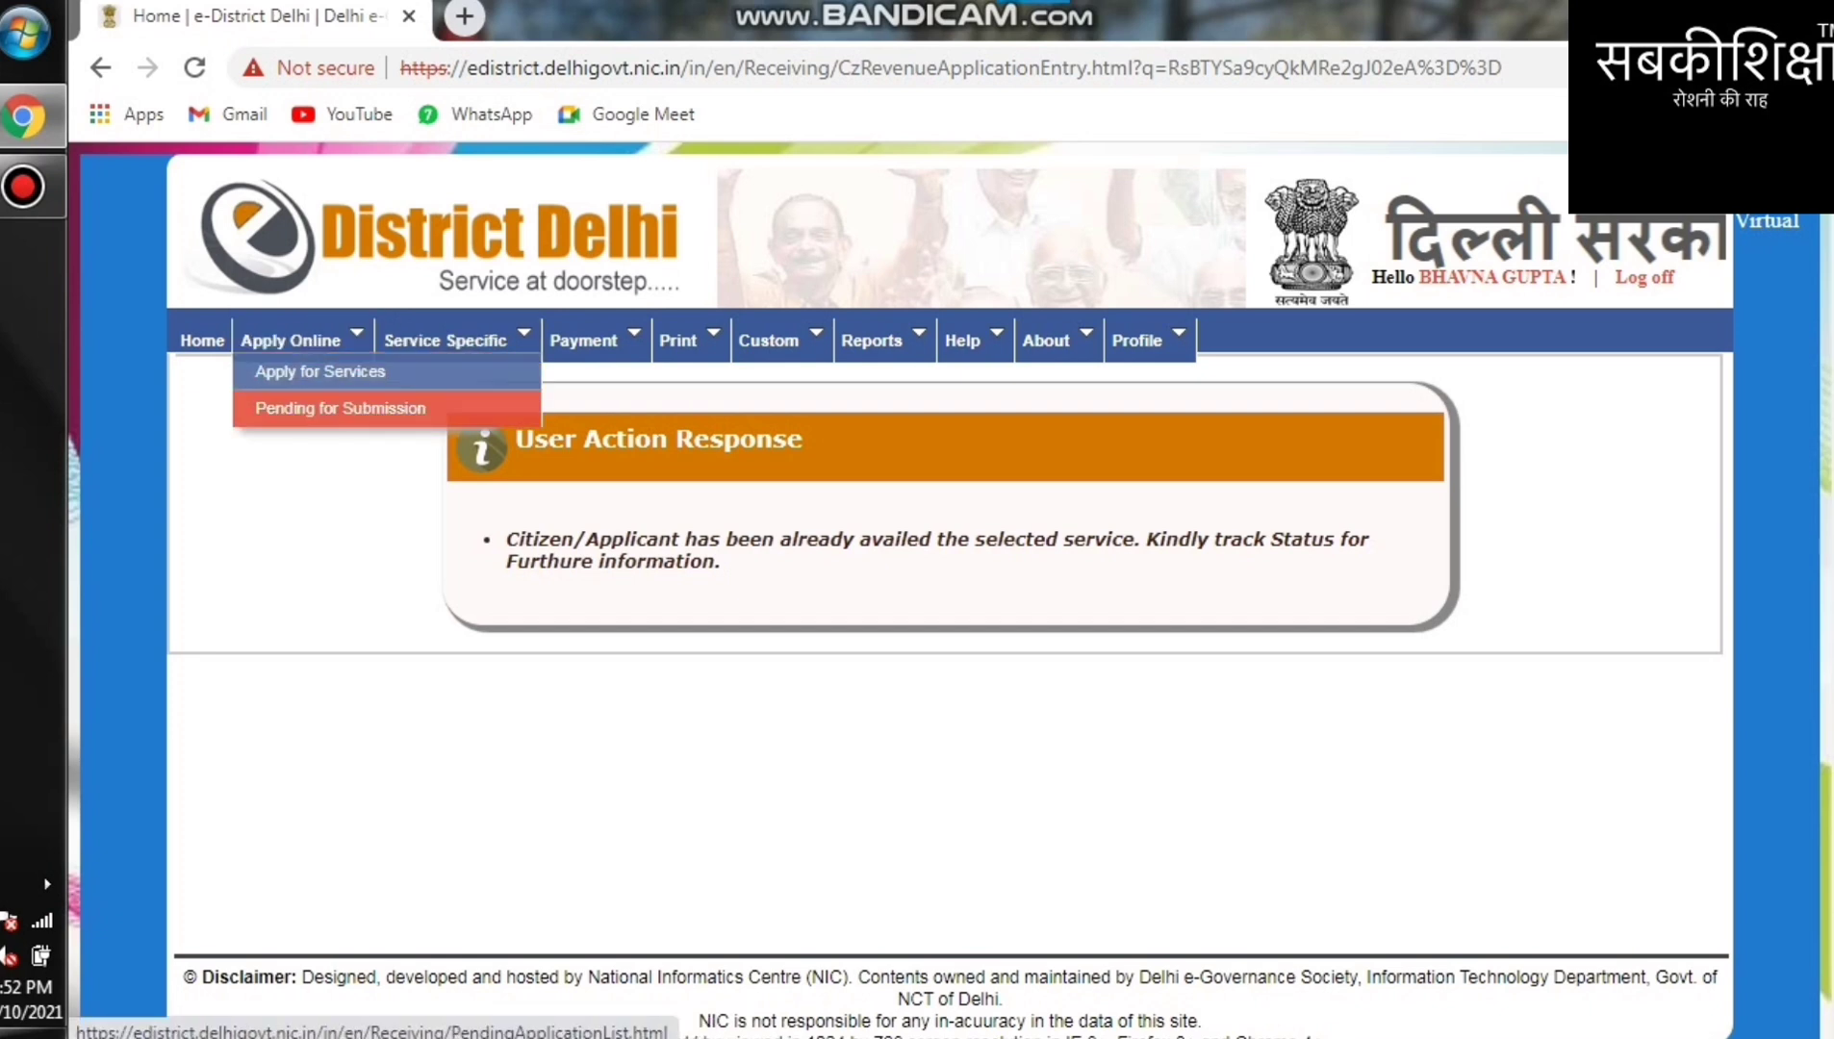
pyautogui.click(340, 408)
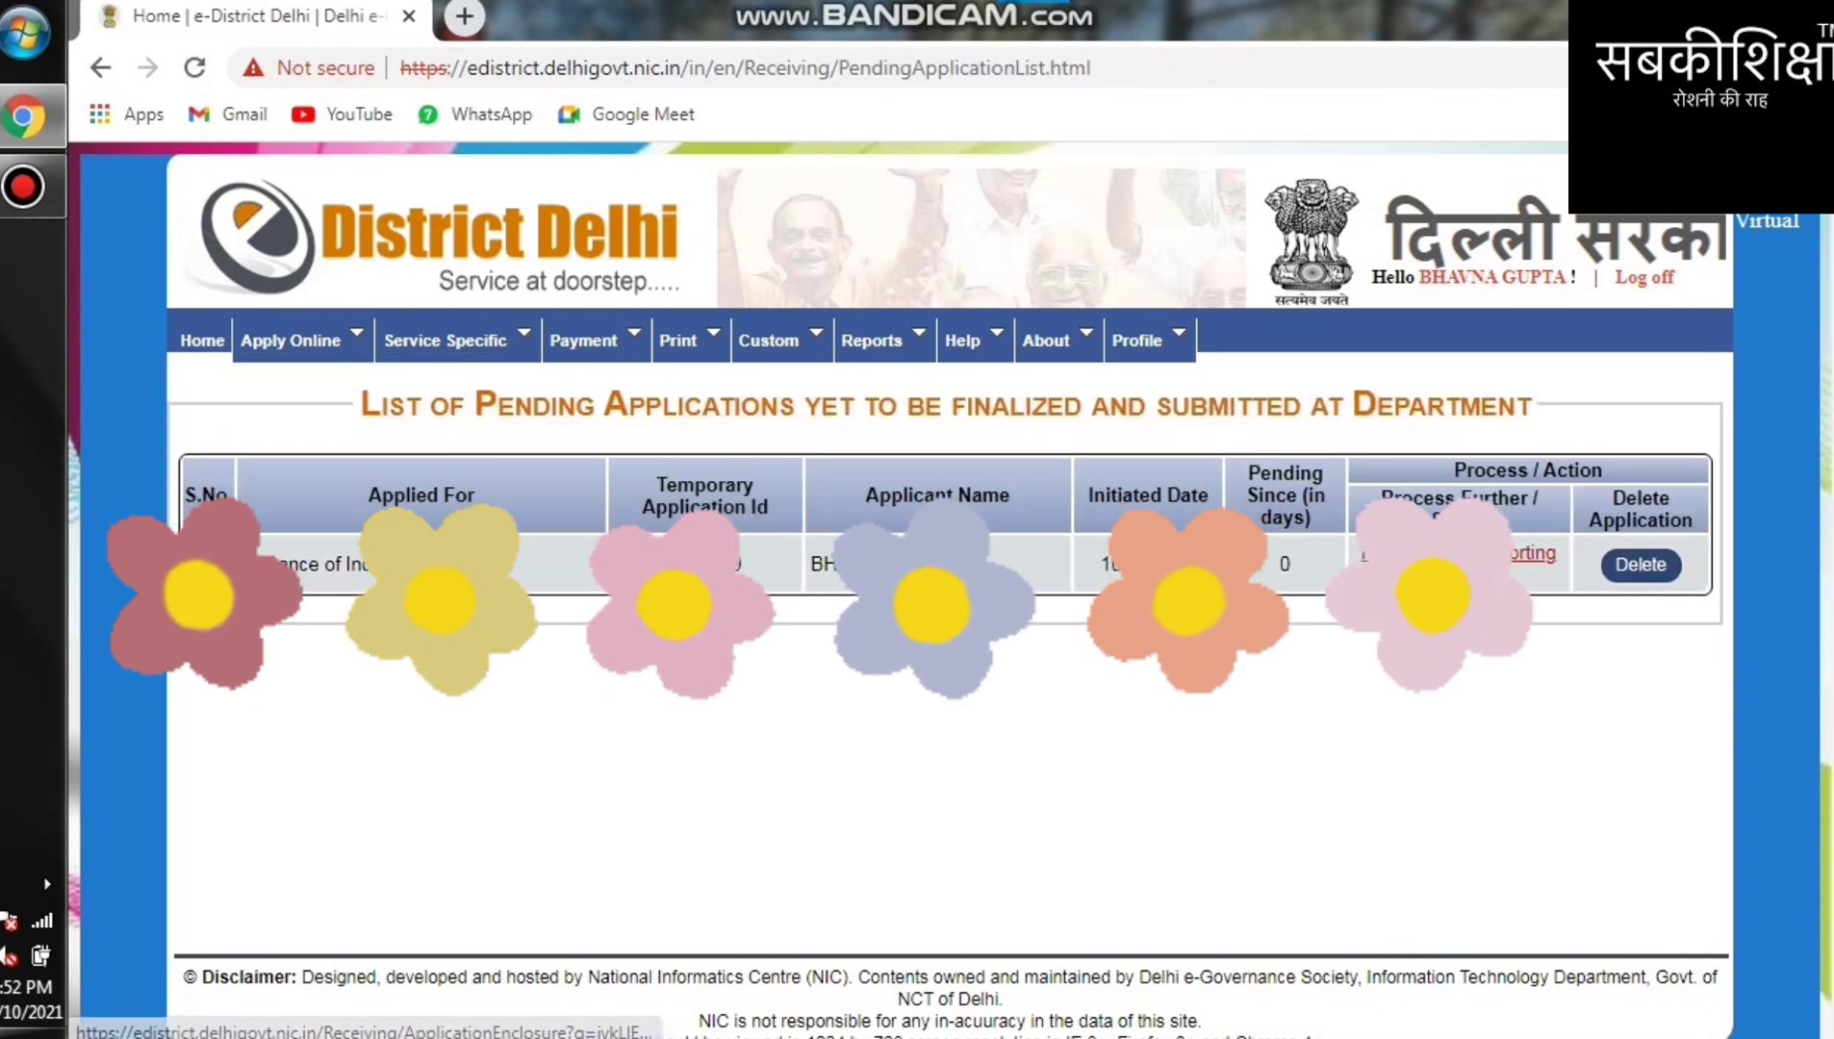
# - Open the pending application's Supporting Documents and scroll through the six required document categories
pyautogui.click(1532, 553)
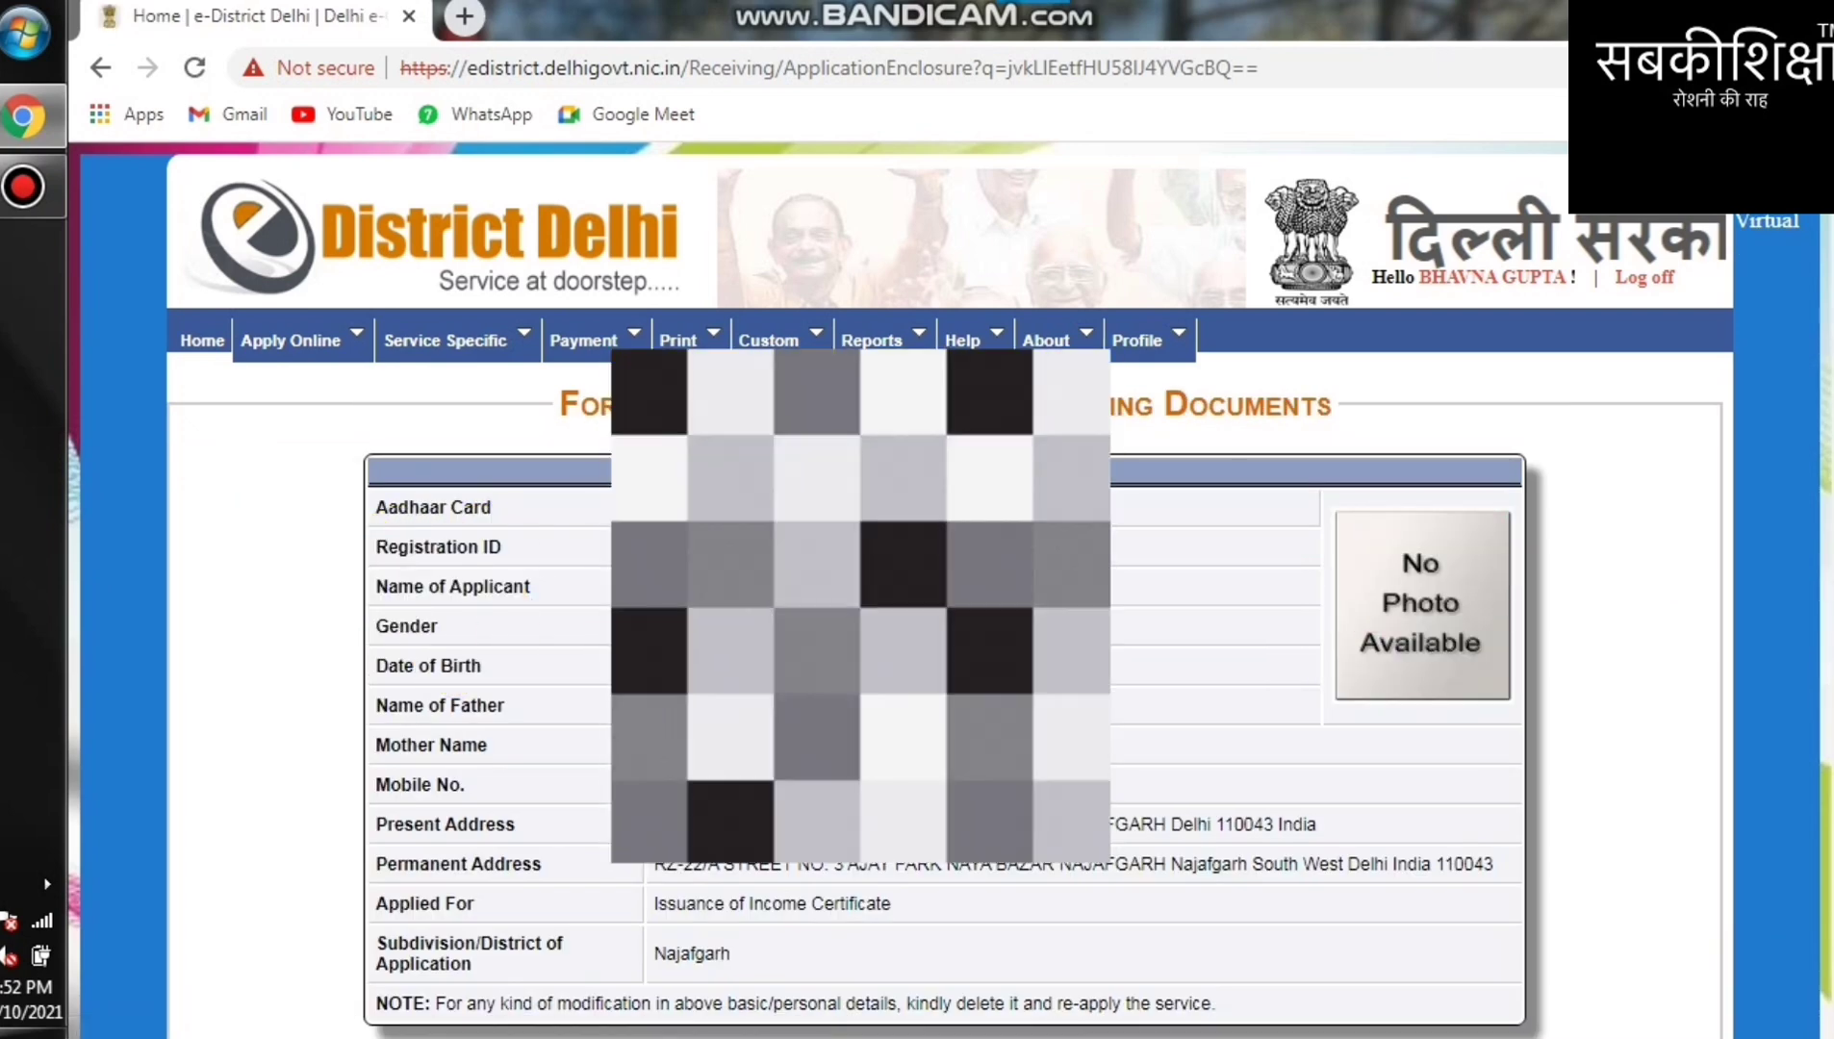
pyautogui.scroll(-3, 949, 590)
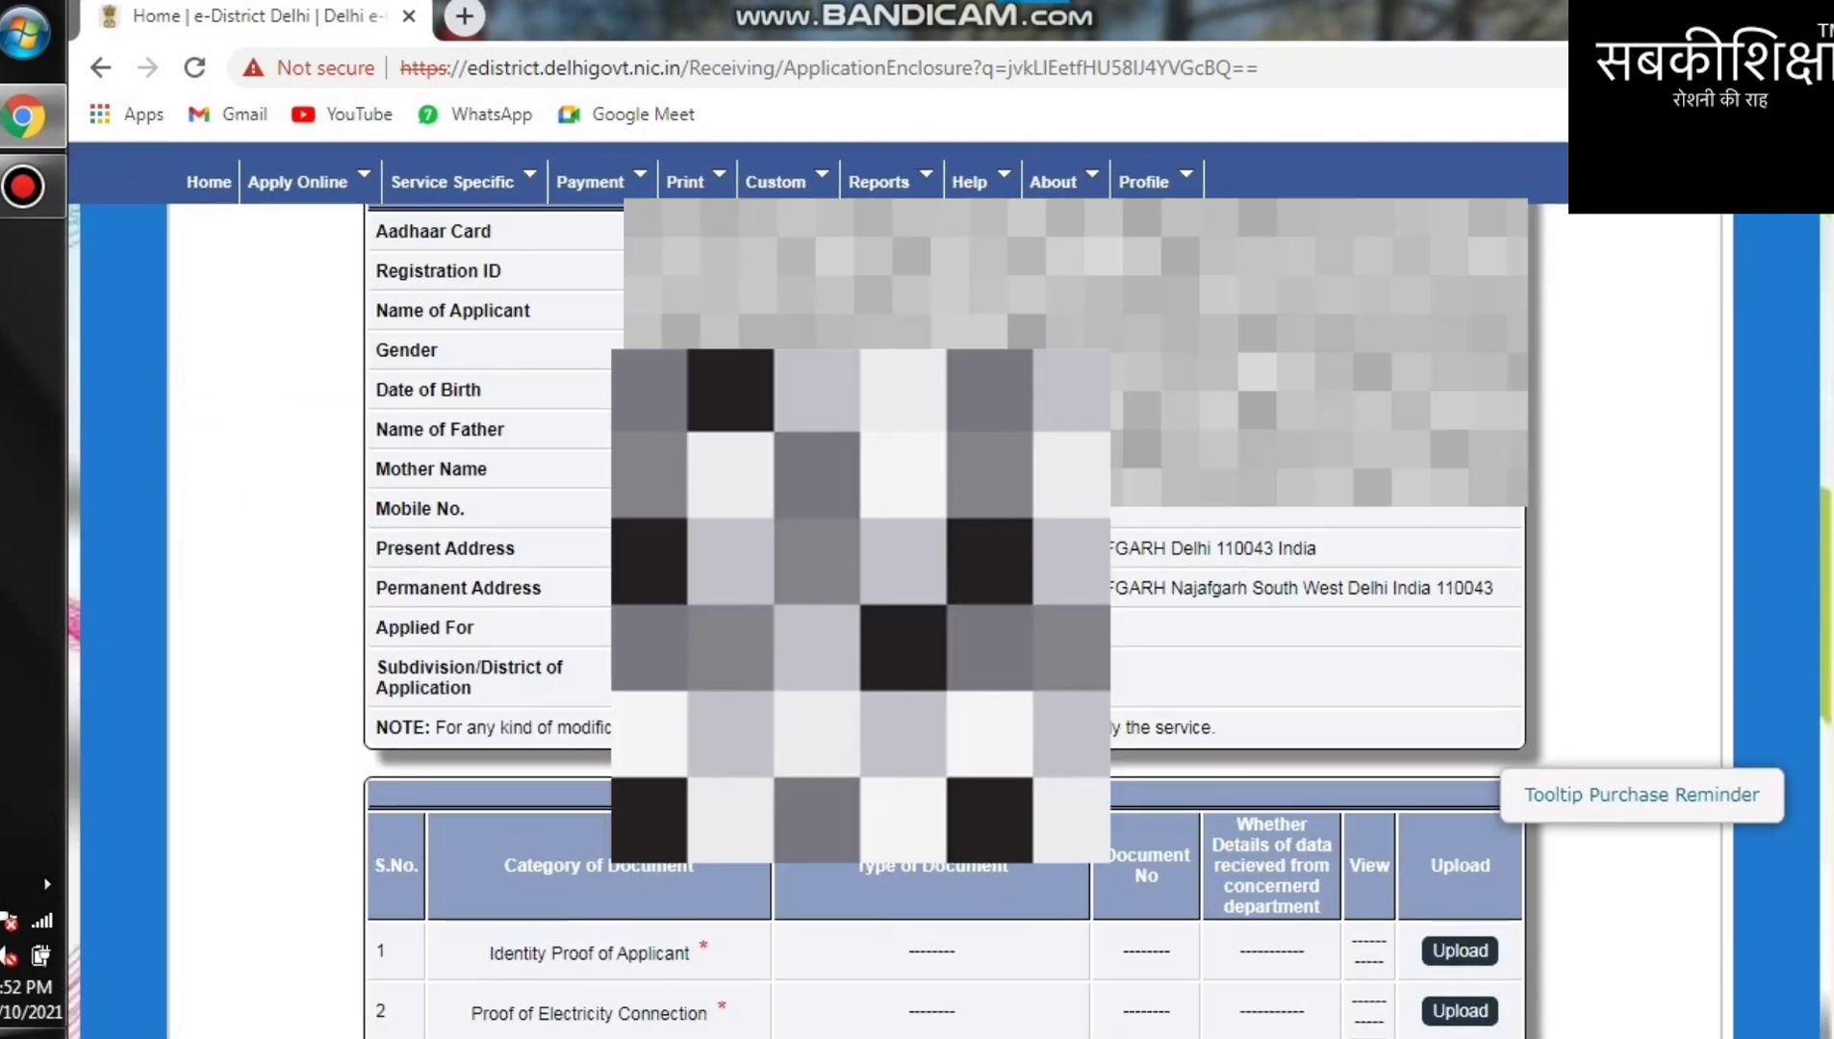
pyautogui.scroll(-3, 950, 590)
pyautogui.scroll(-3, 950, 589)
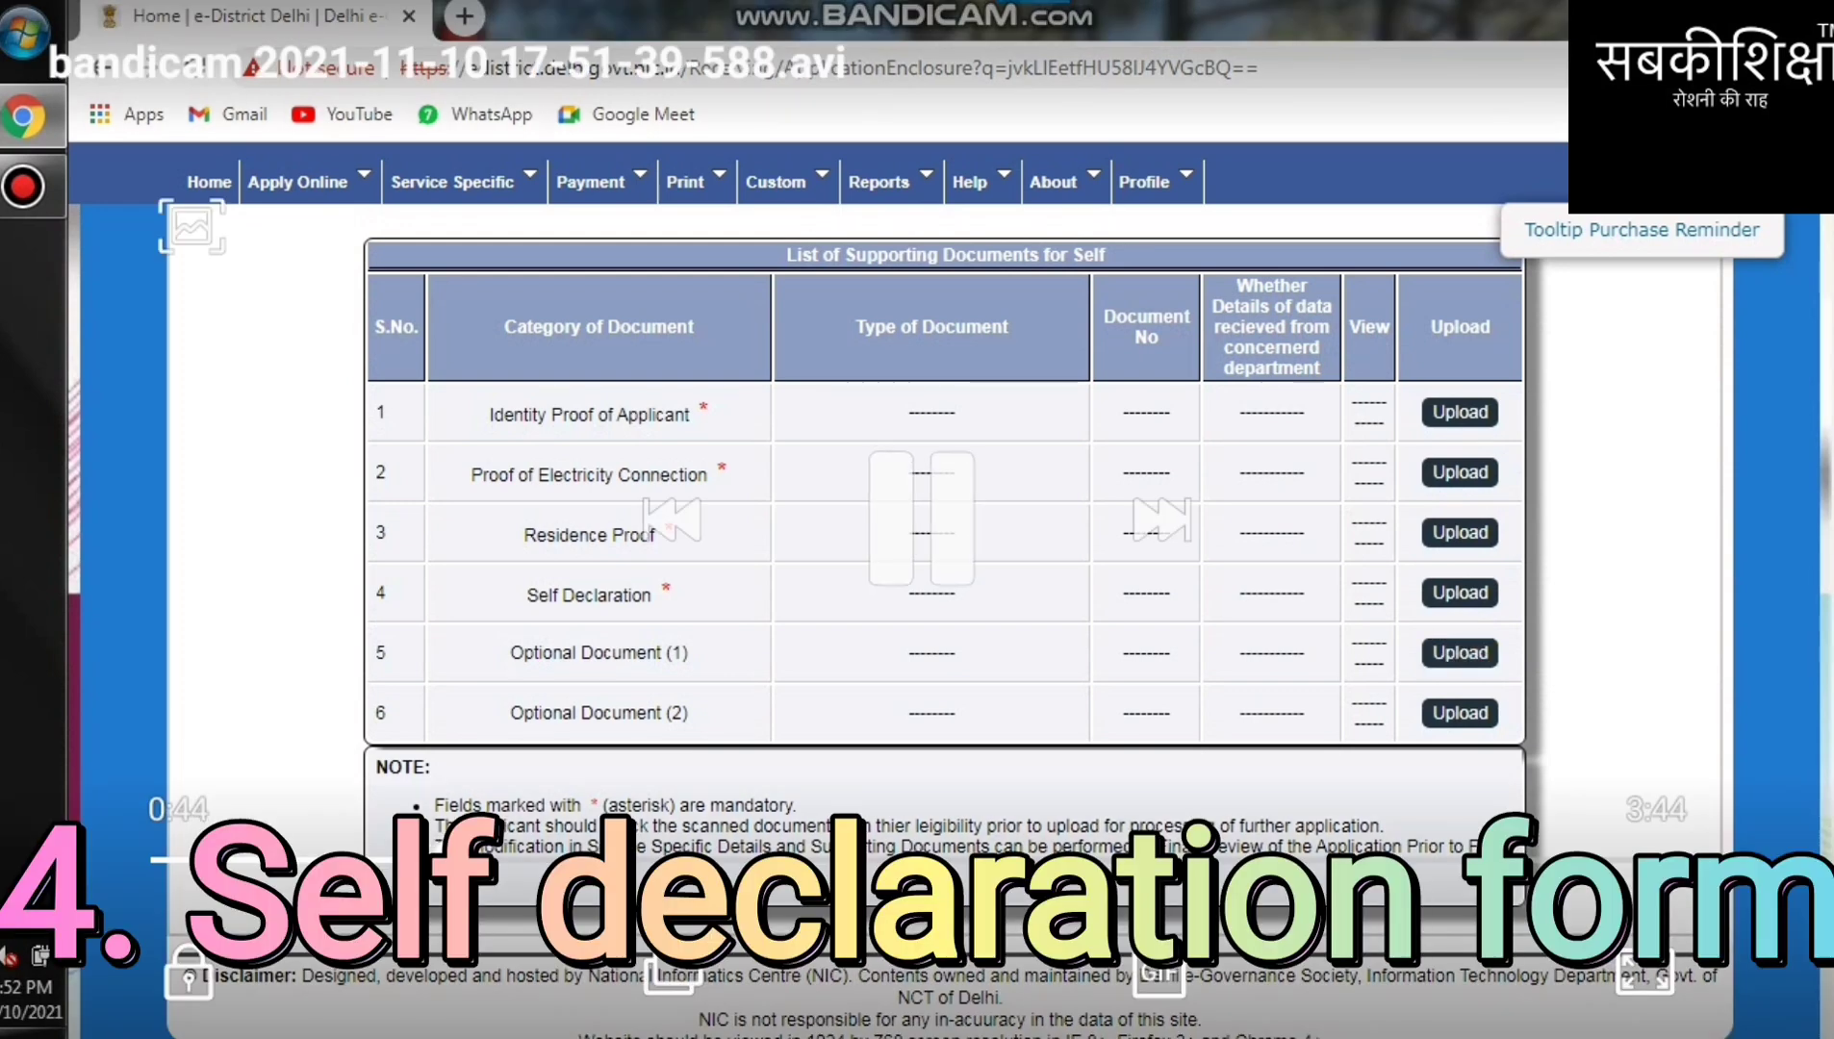
# - Open the Self Declaration upload form and generate the self-declaration form PDF
pyautogui.click(1460, 591)
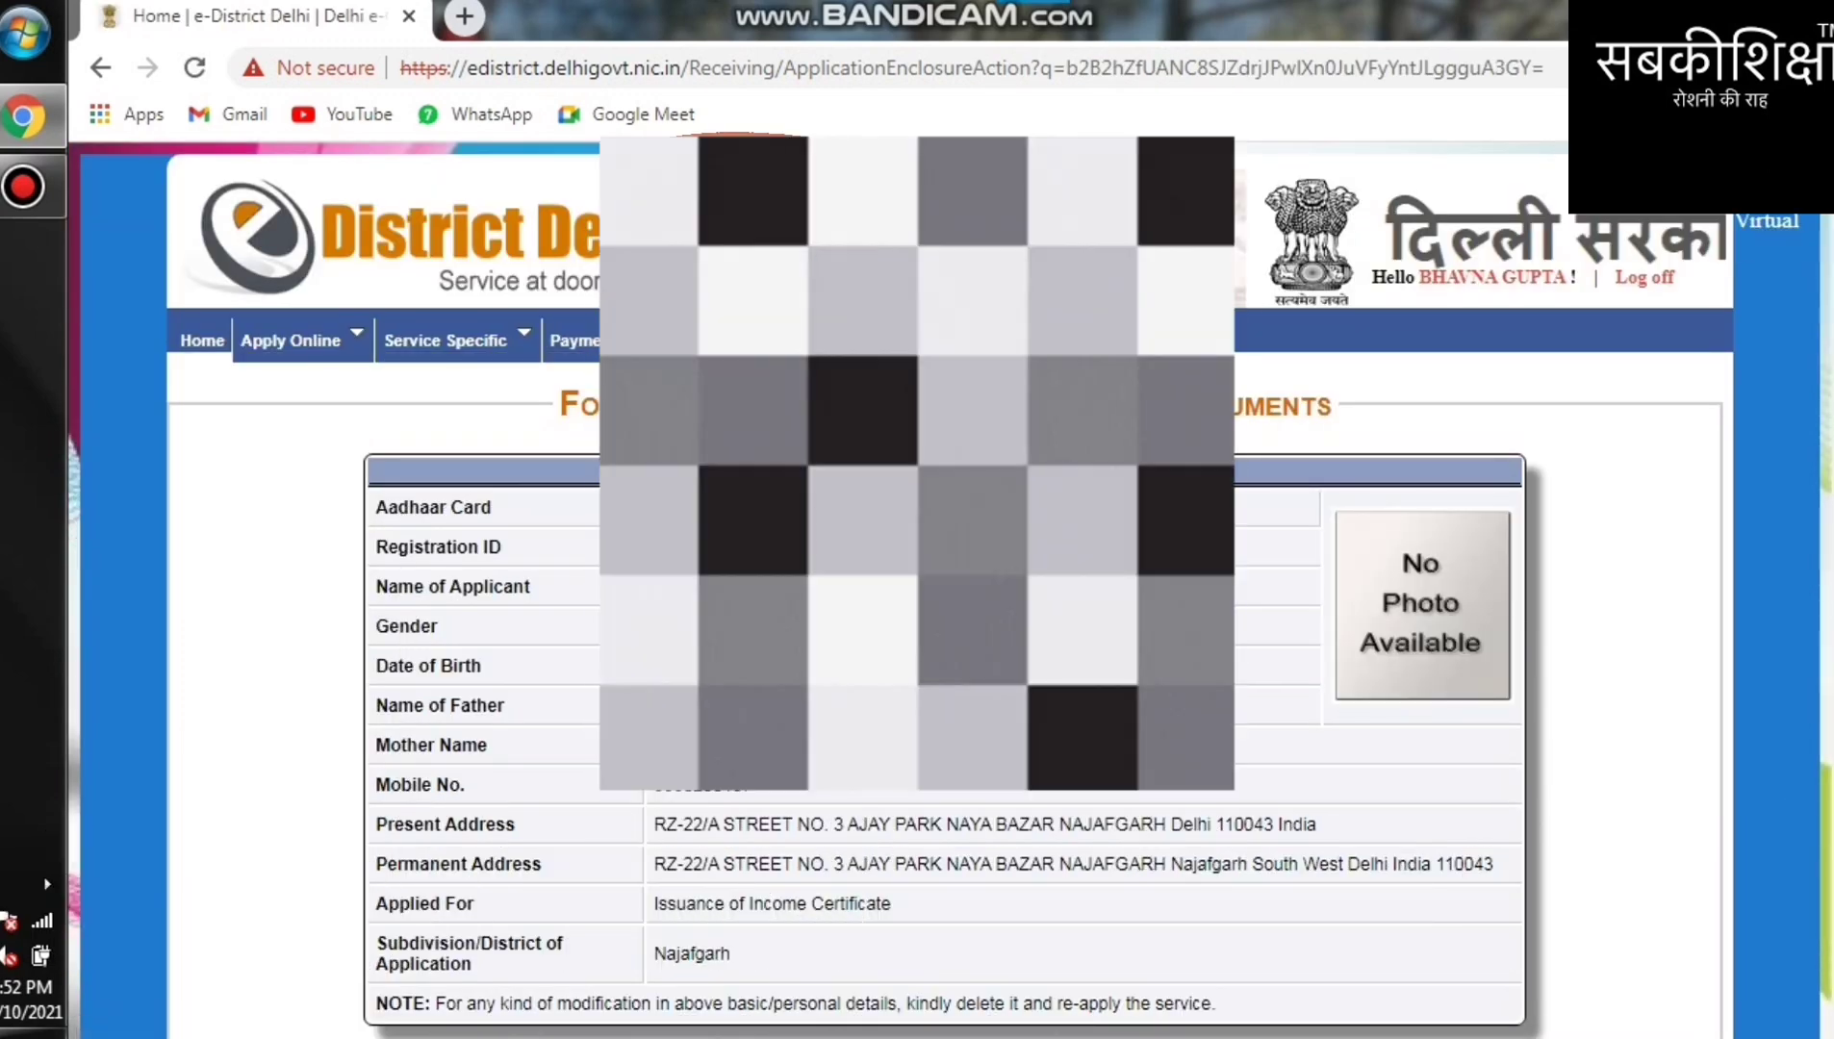
pyautogui.scroll(-4, 942, 578)
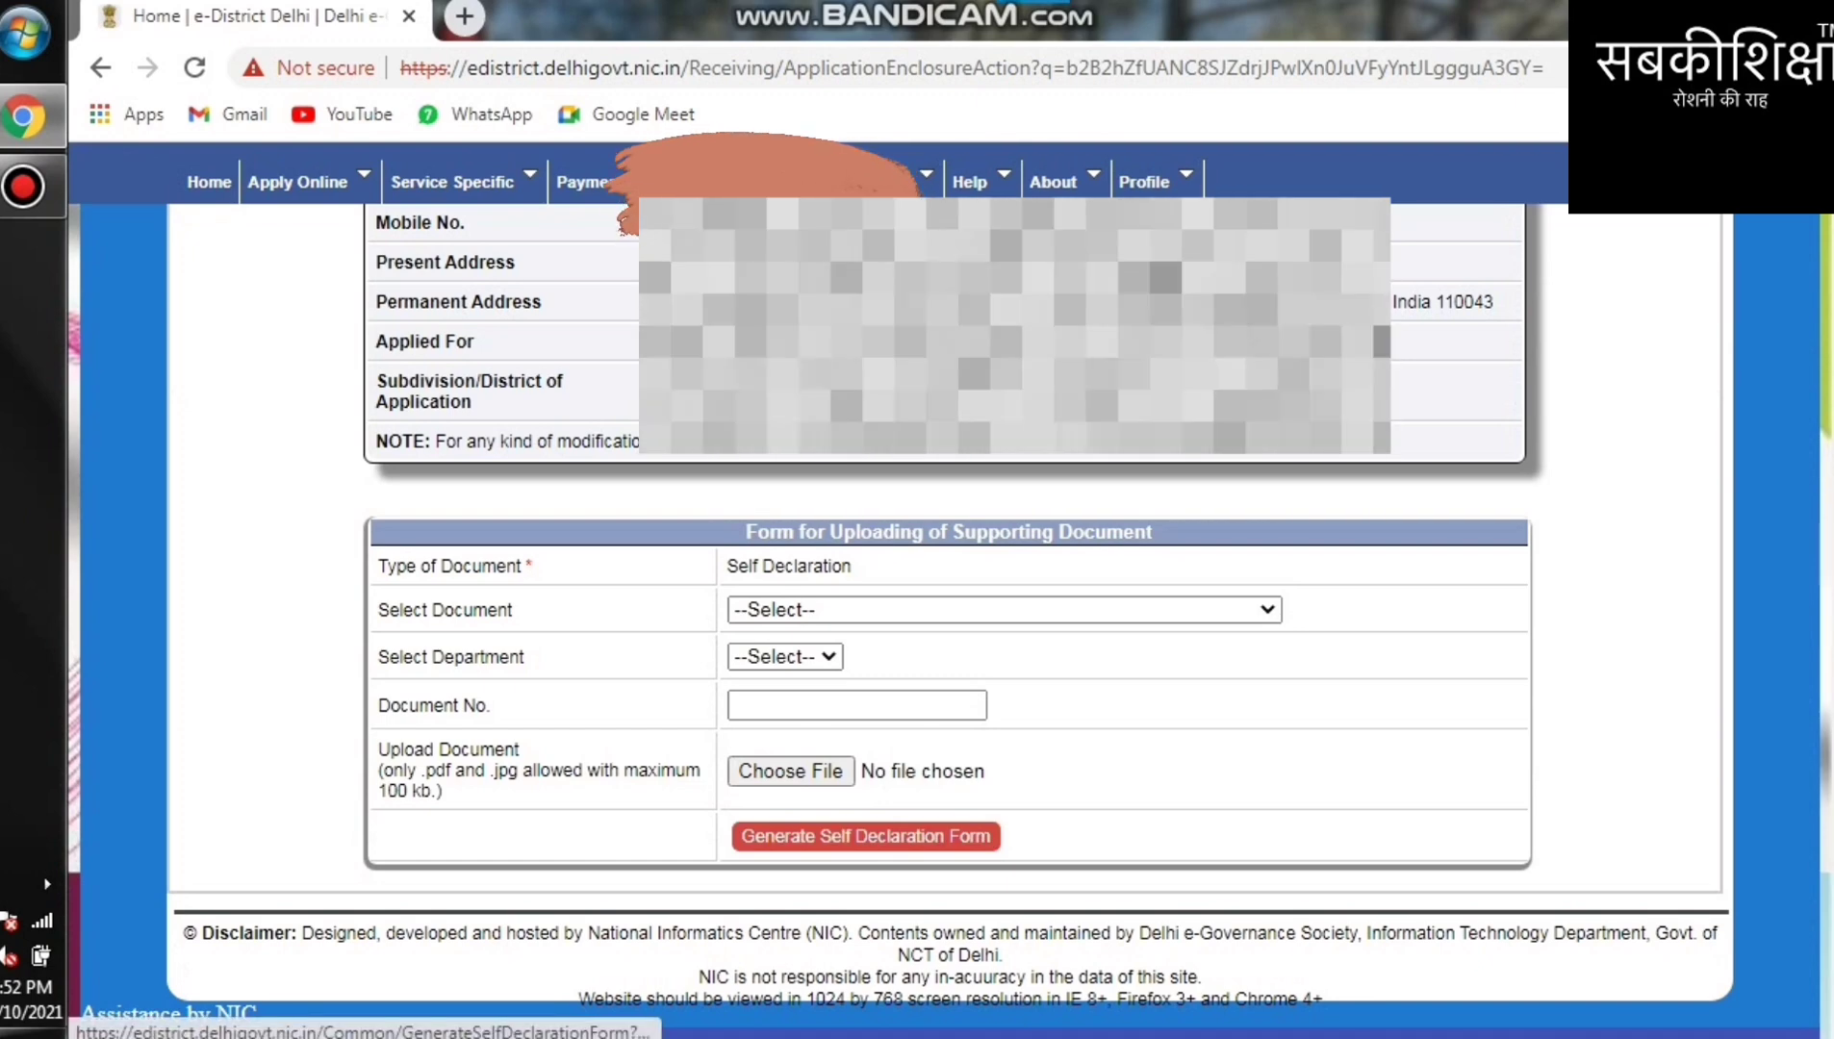
pyautogui.click(866, 836)
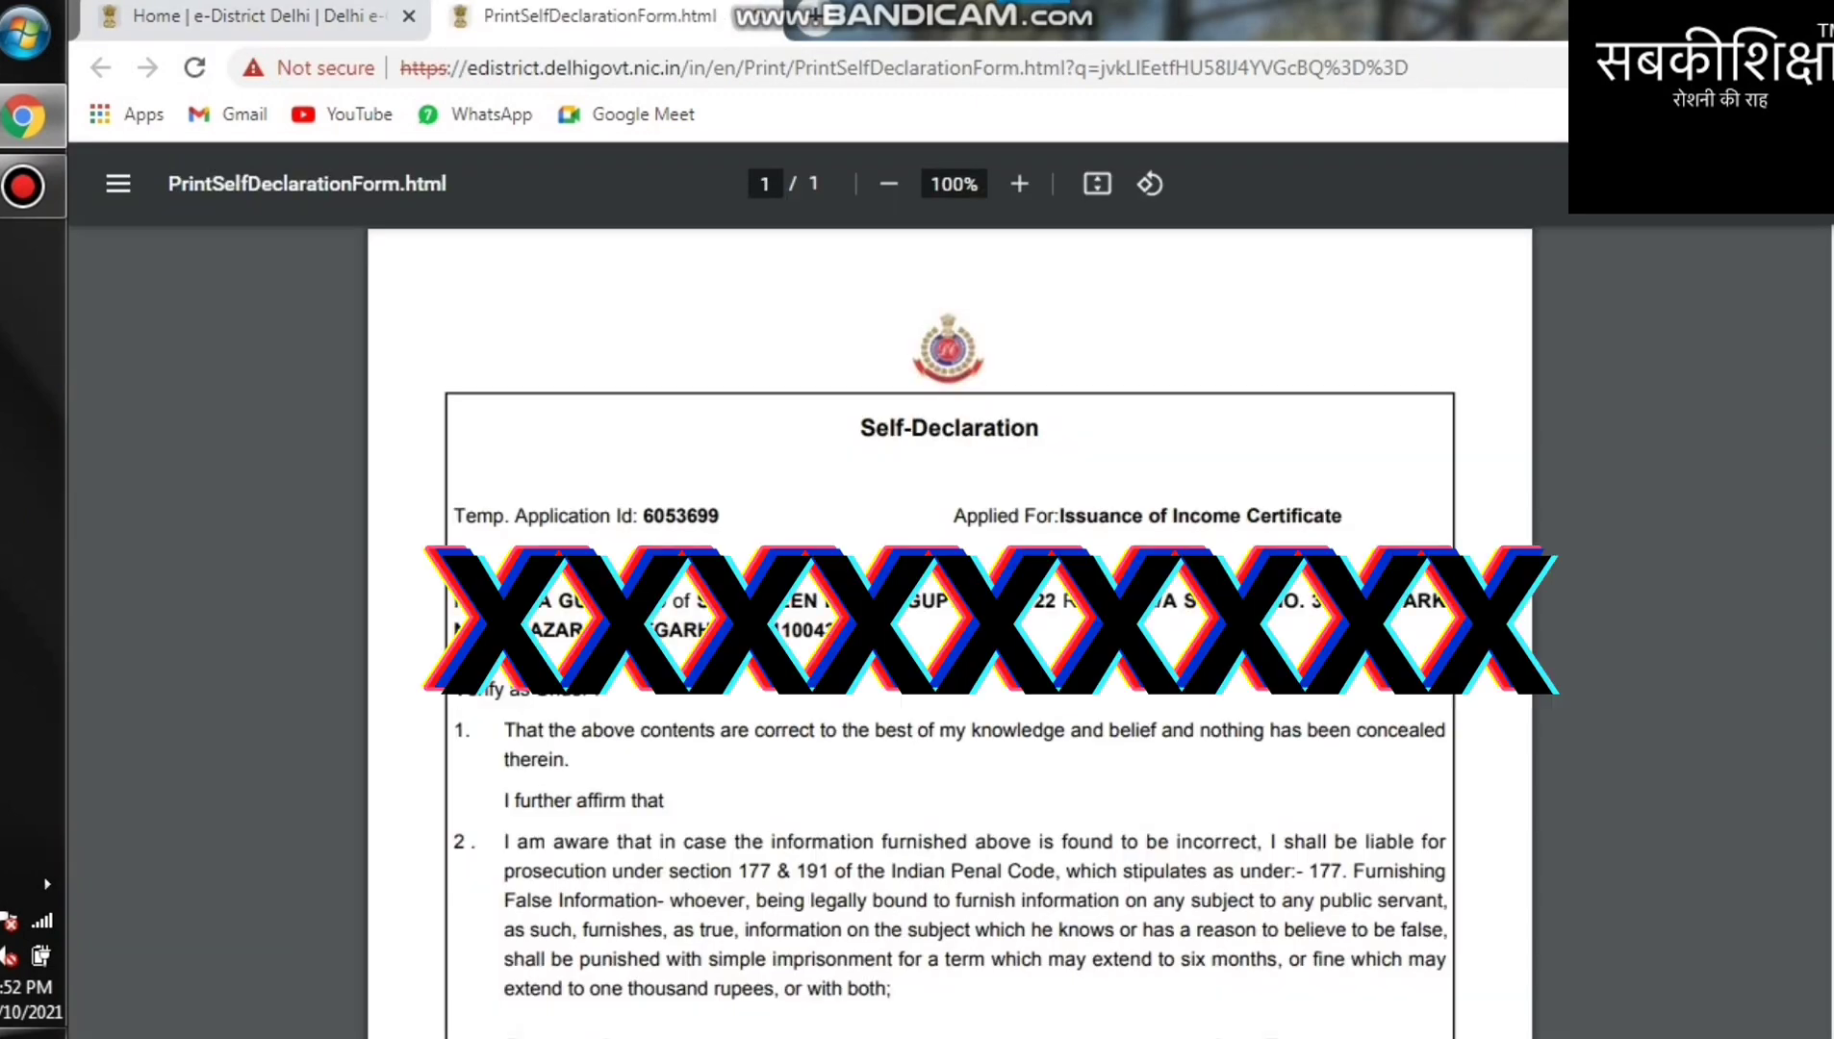
pyautogui.scroll(-9, 950, 631)
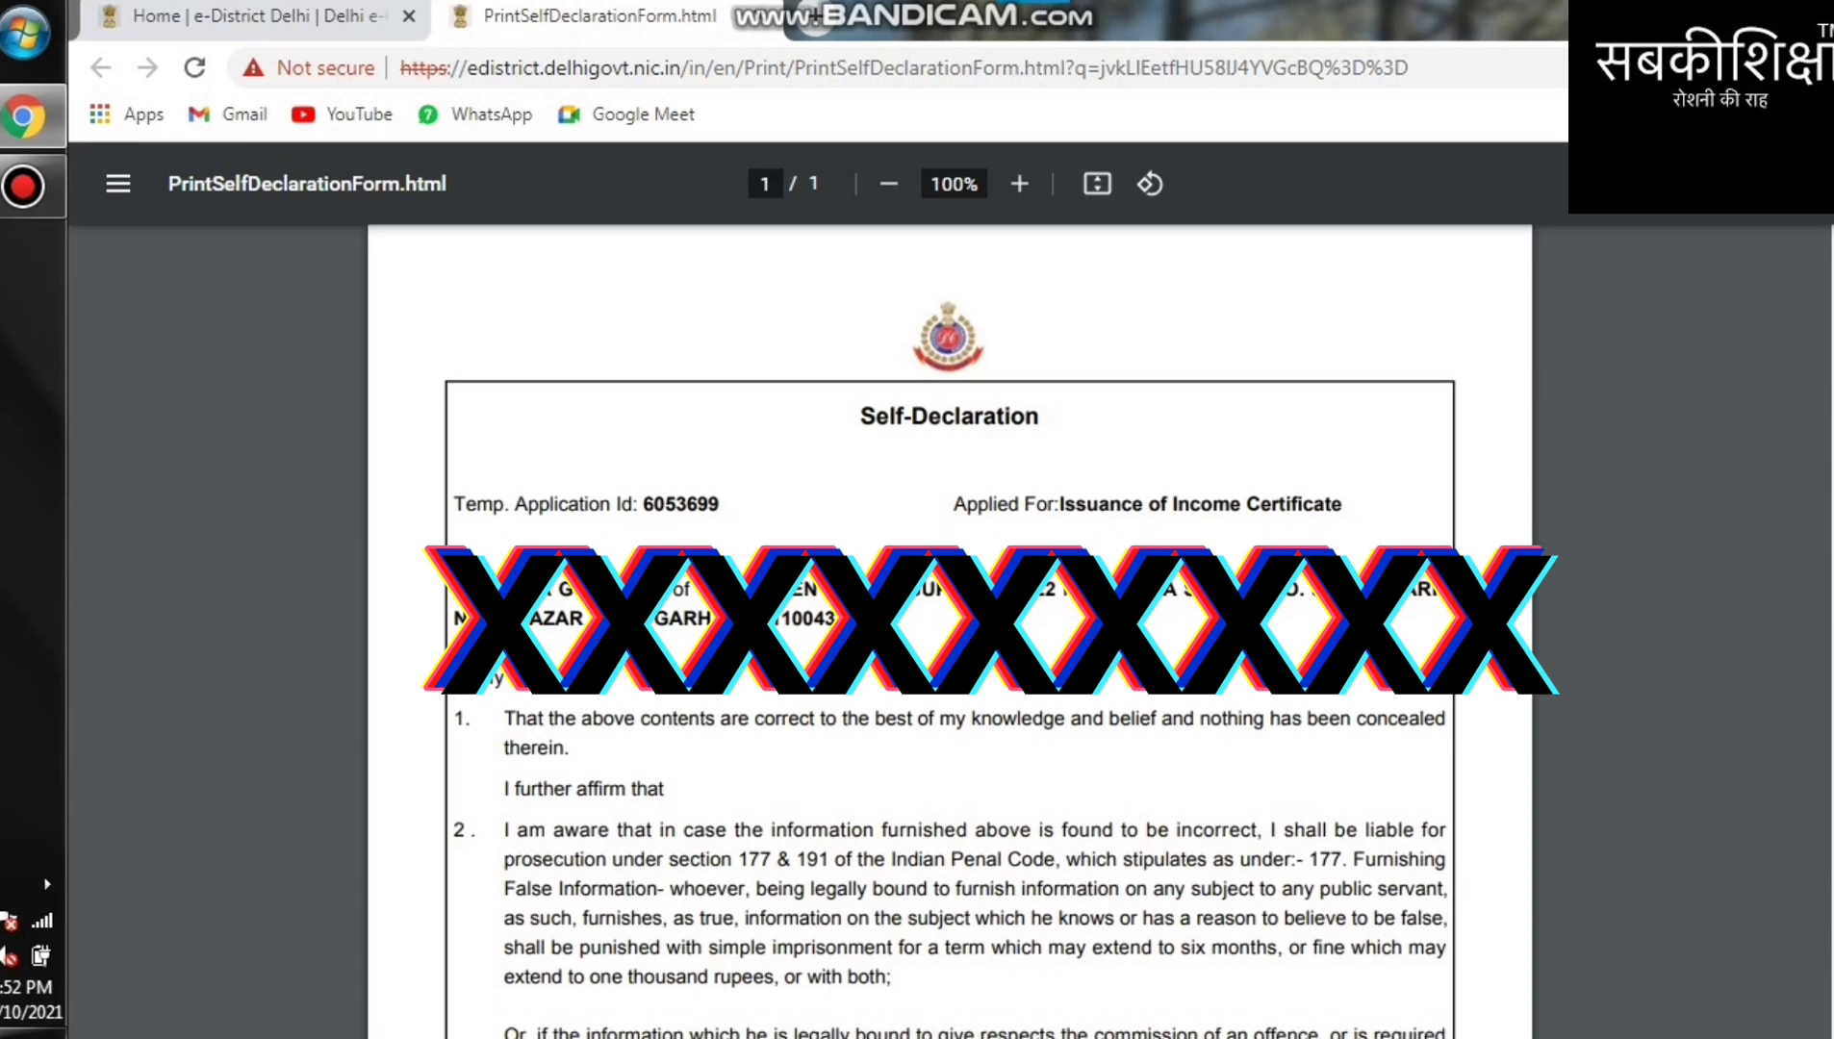
pyautogui.scroll(7, 950, 632)
pyautogui.scroll(1, 950, 631)
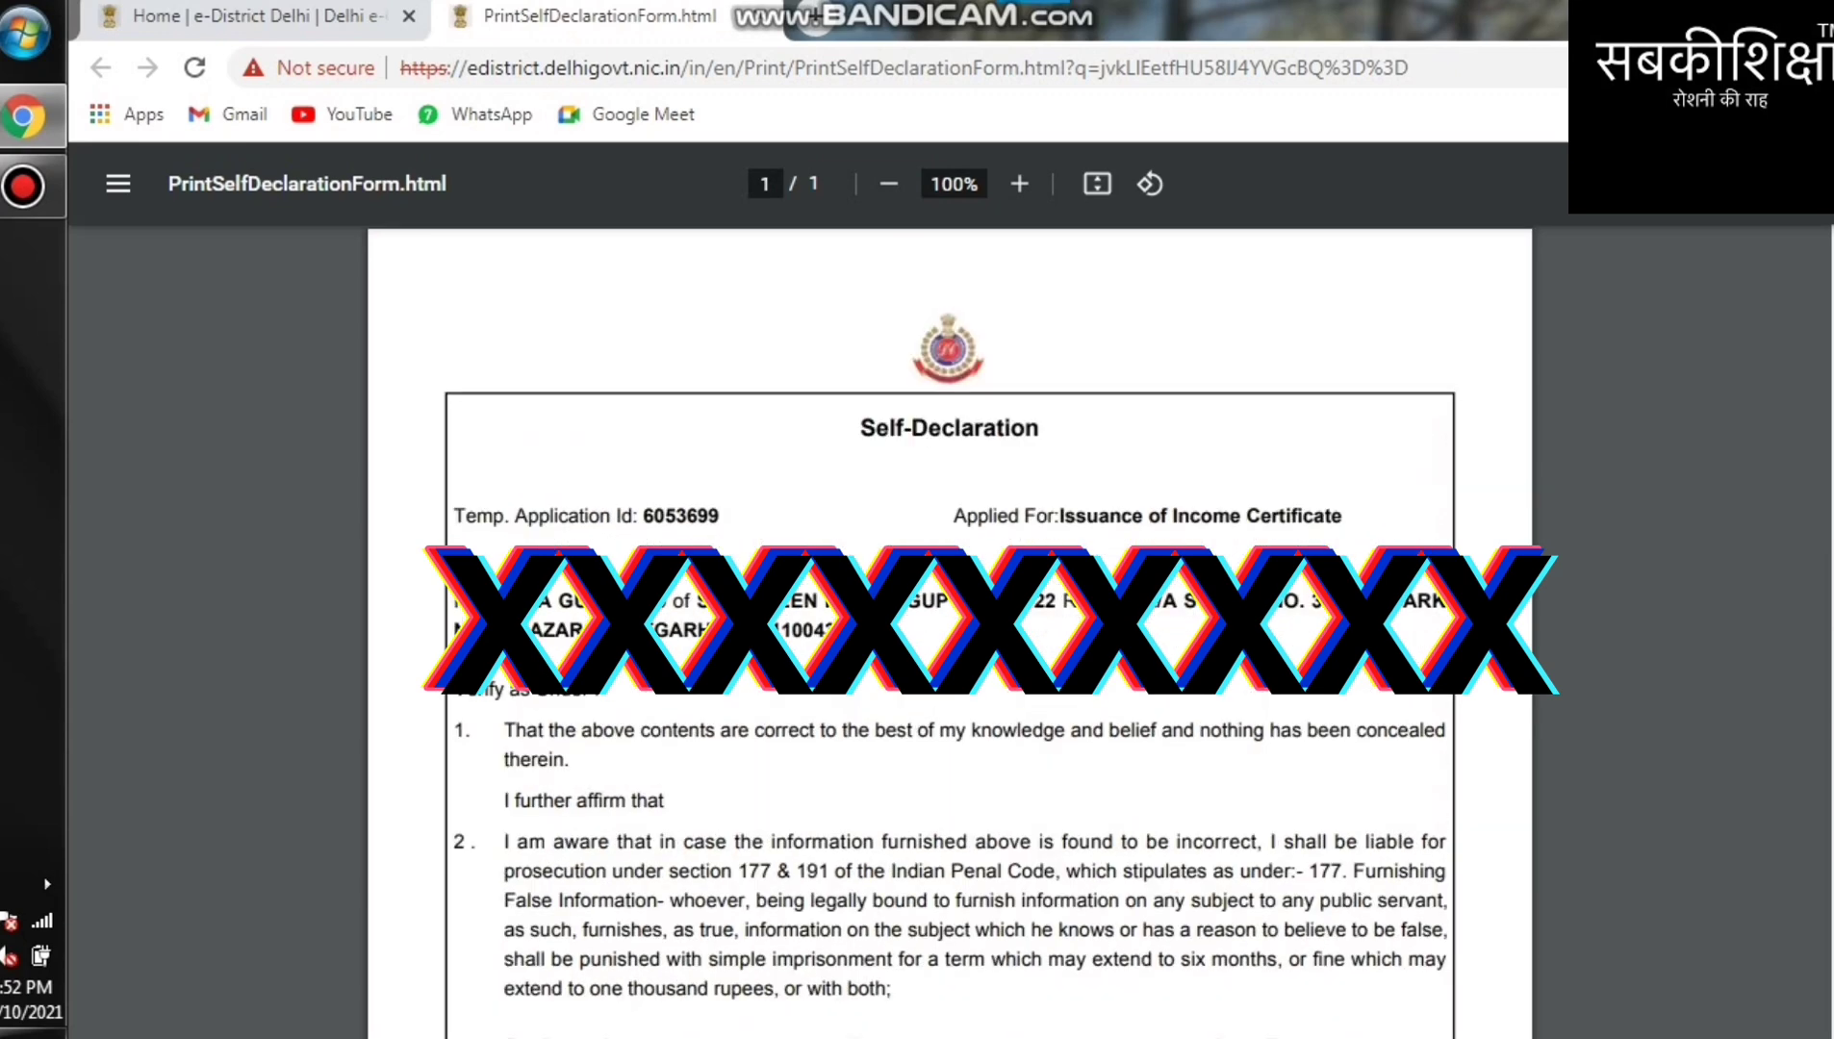
# - Save the self-declaration PDF to Downloads, then return and generate the form again
pyautogui.hotkey('ctrl', 's')
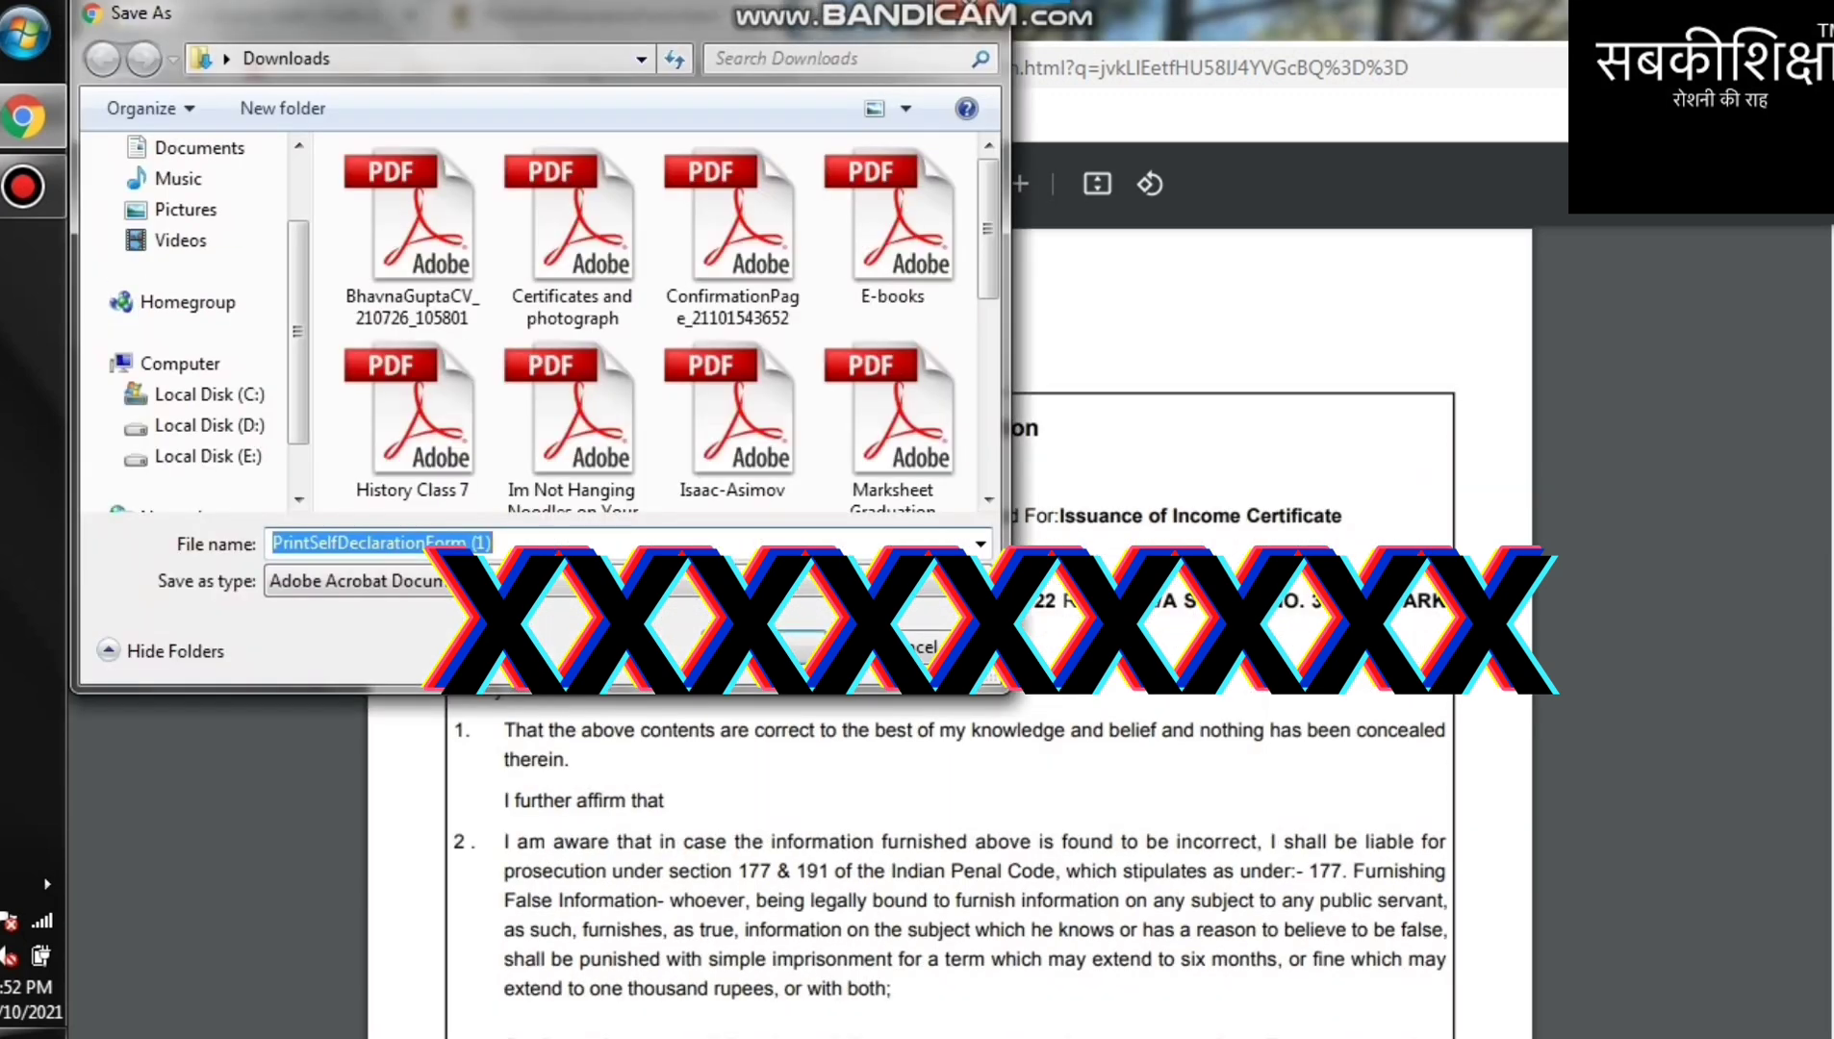
pyautogui.click(803, 653)
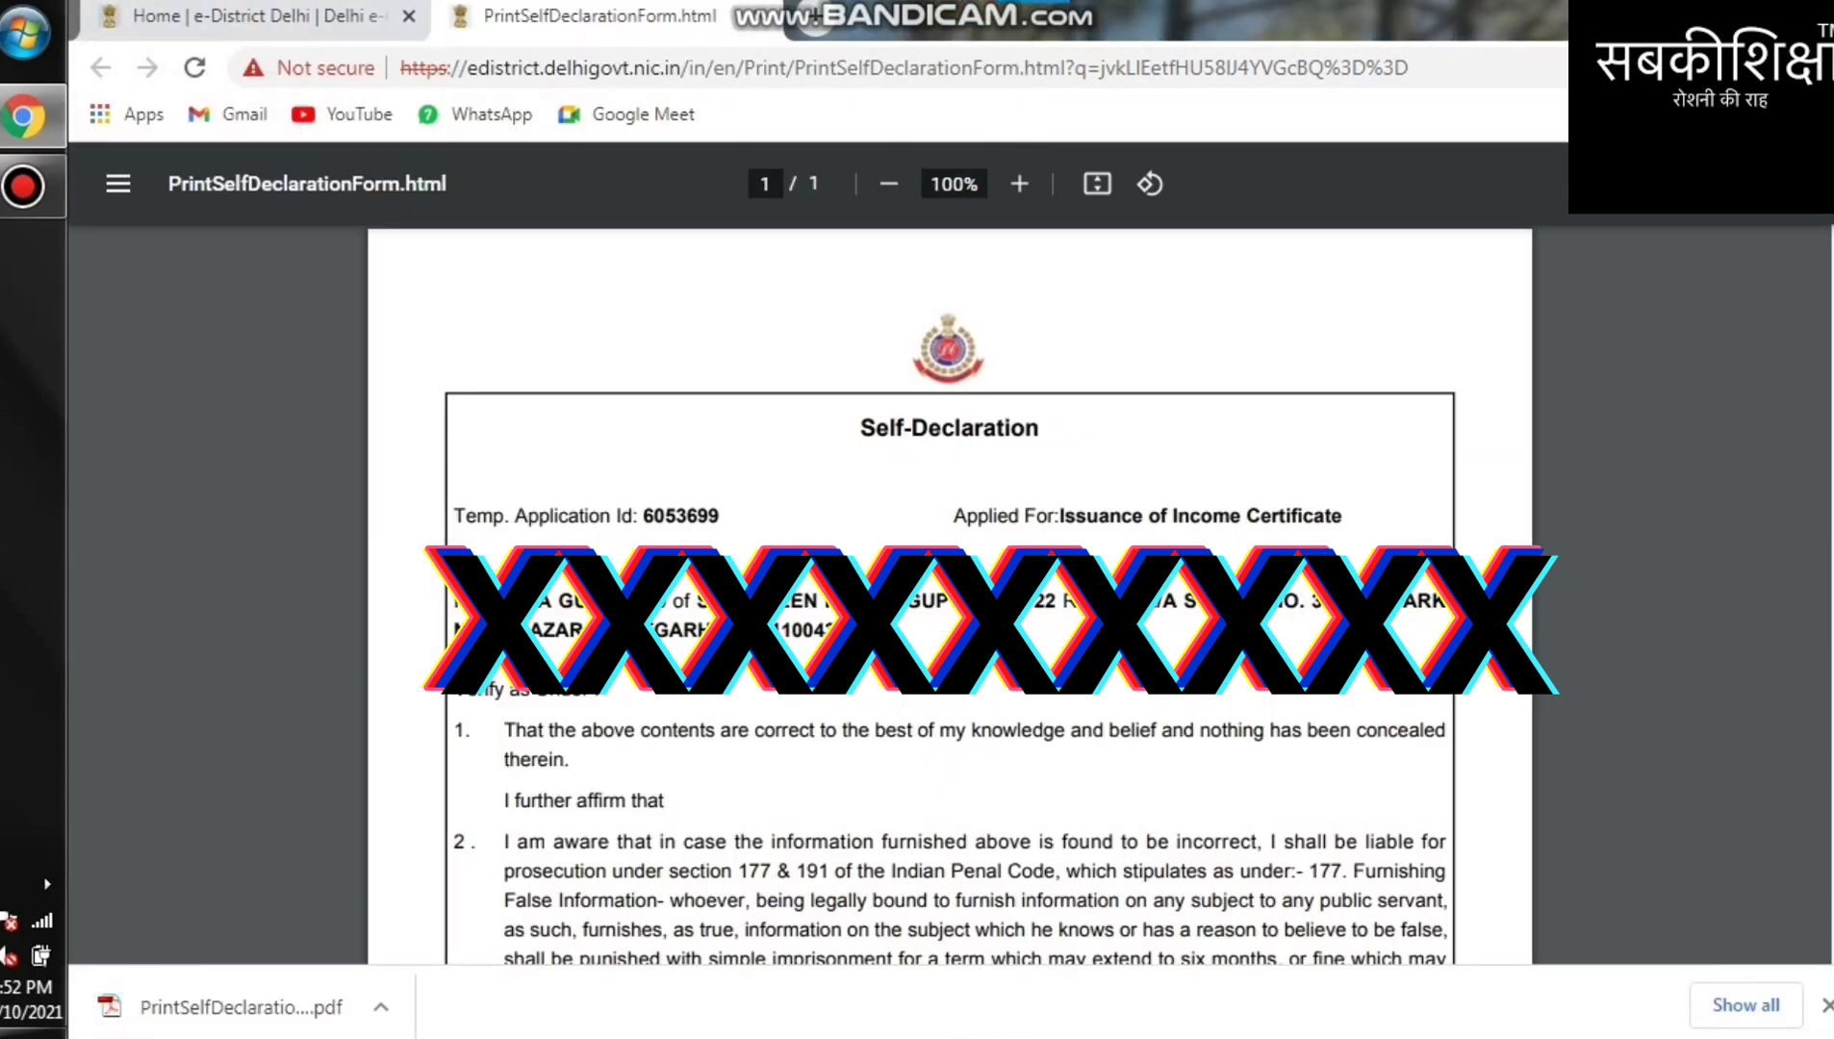
pyautogui.click(192, 16)
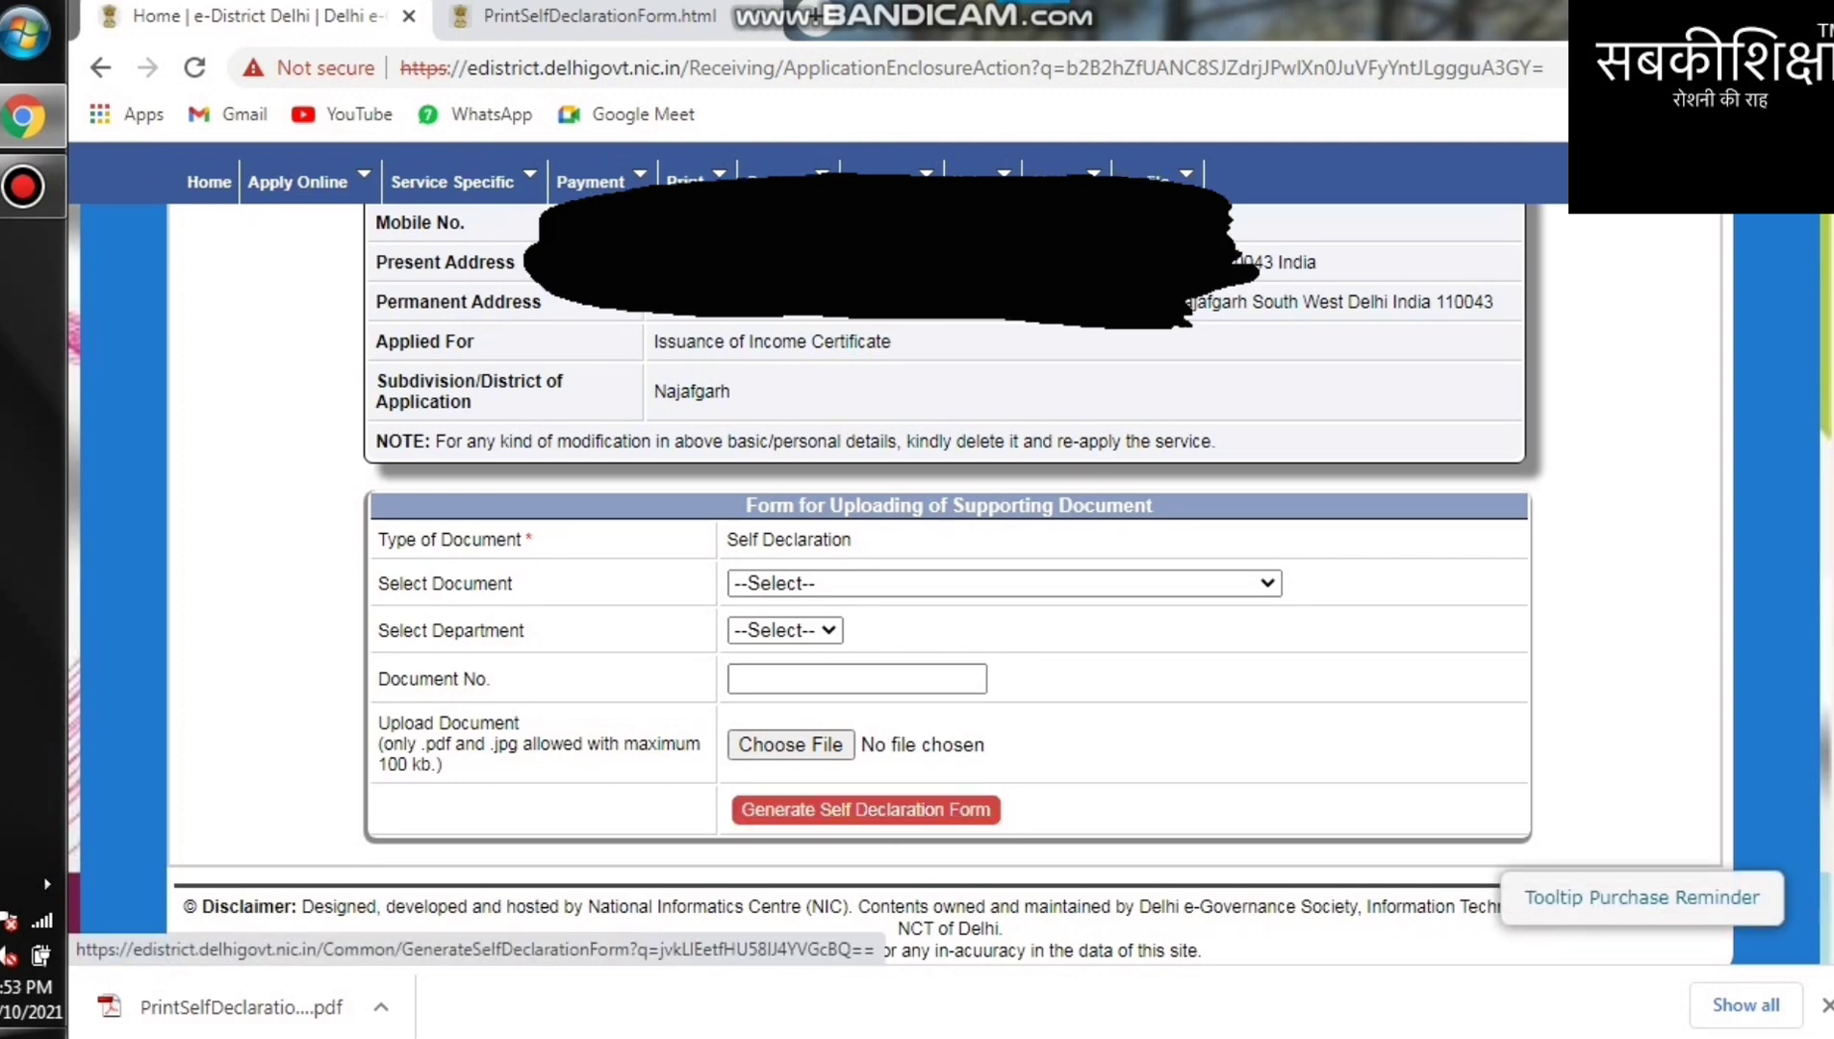
pyautogui.click(866, 809)
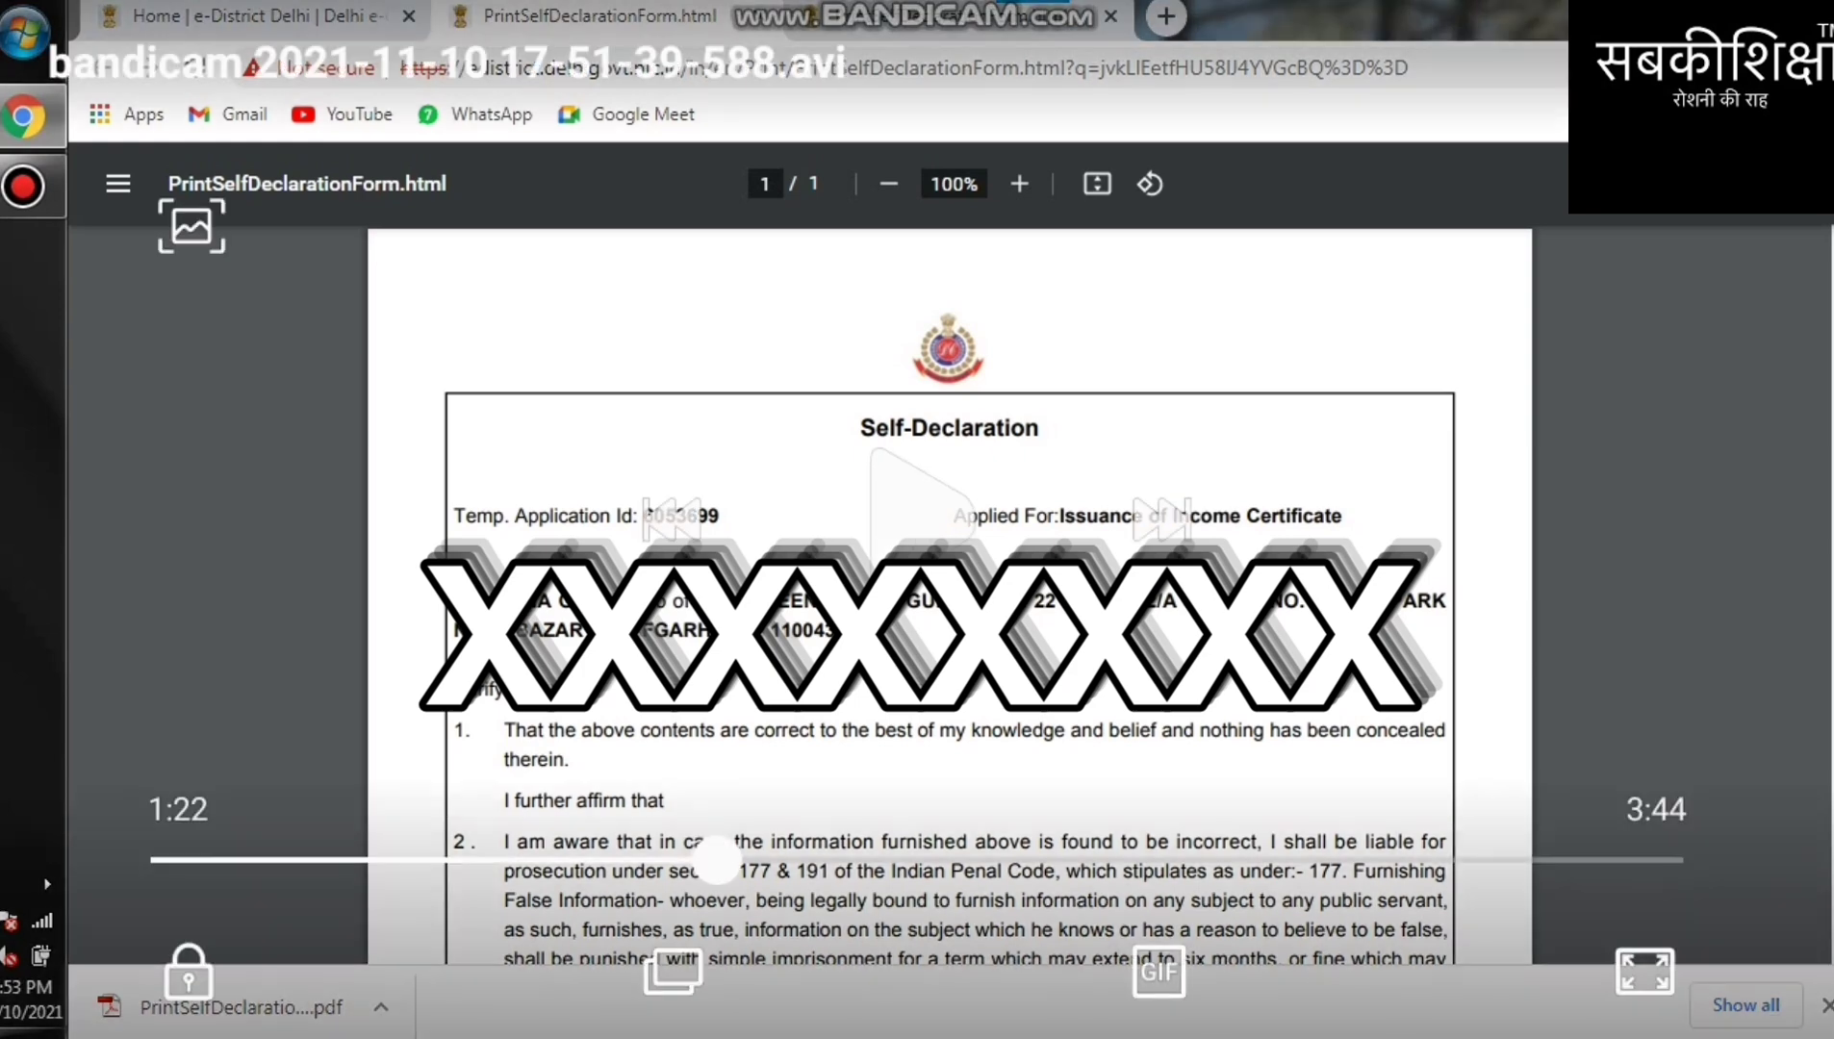